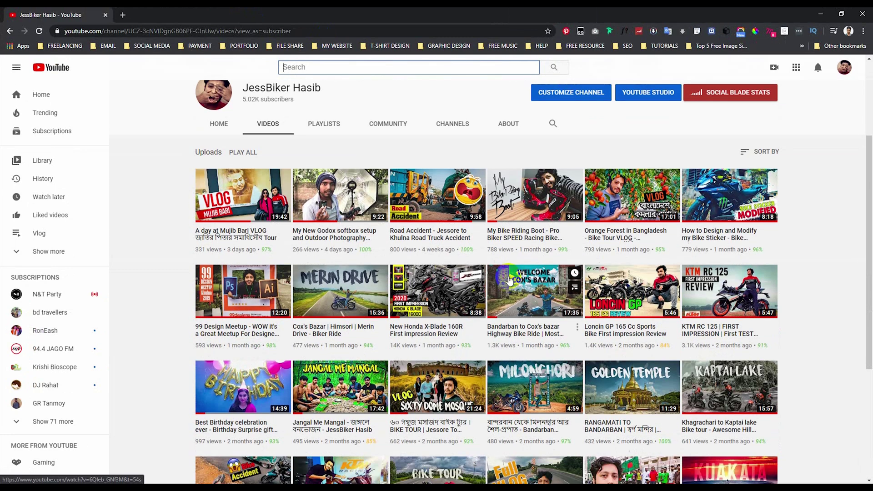
Step: Reload the YouTube channel page and minimize Chrome to get back to the Photoshop photo
scroll(508, 282, up, 3)
key(F5)
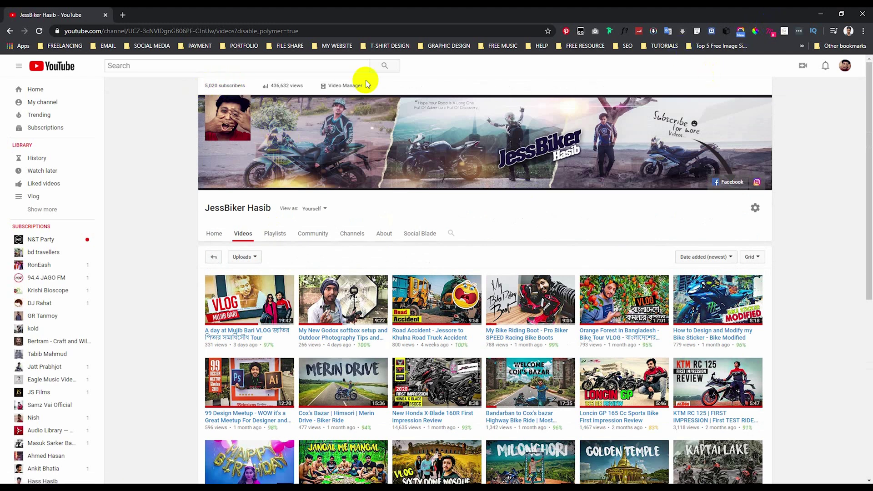
click(821, 14)
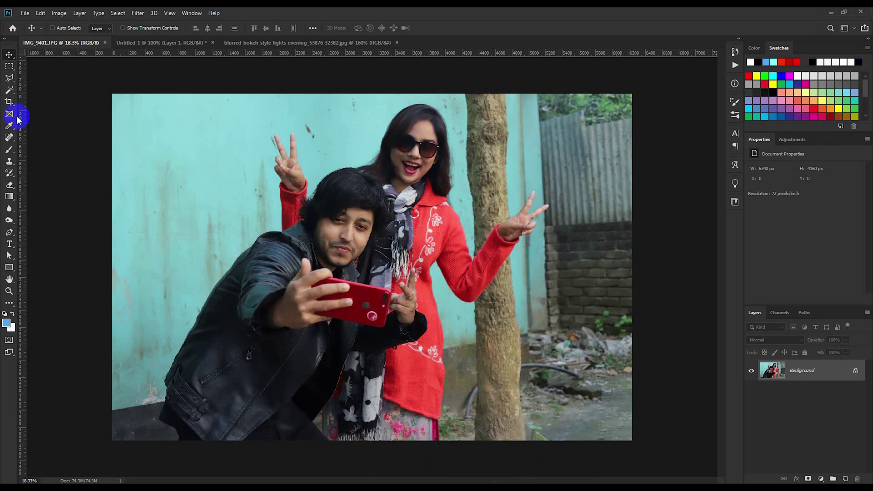
Step: Heal the cheek mole and the spot below the sunglasses with a 22 px Spot Healing Brush
click(9, 137)
click(66, 138)
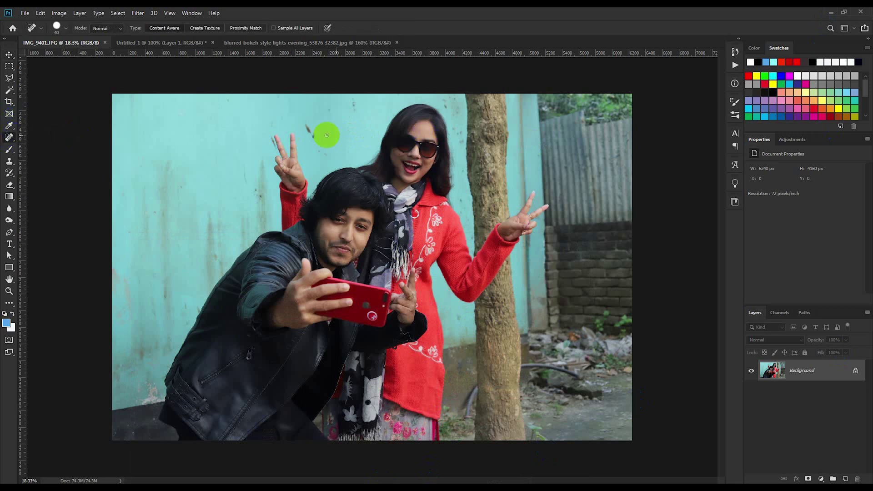
scroll(403, 128, up, 2)
scroll(452, 121, up, 3)
scroll(375, 136, up, 3)
scroll(375, 137, up, 2)
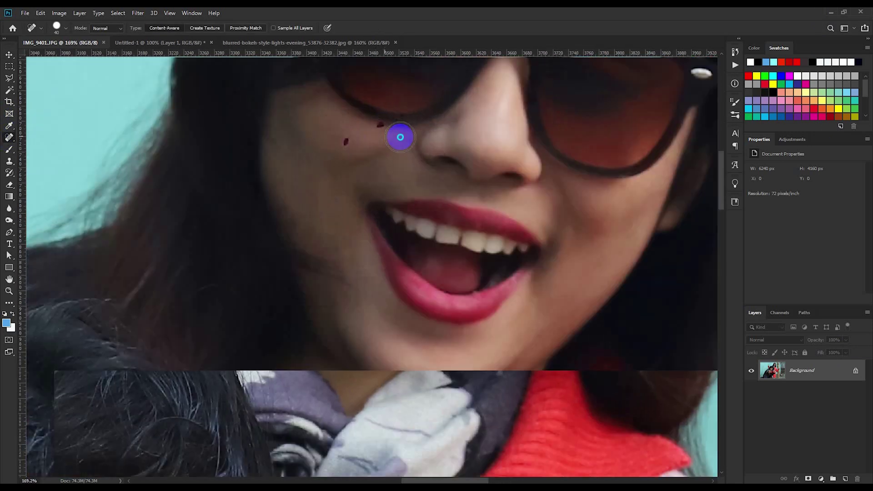
right_click(398, 136)
drag(424, 156, 417, 156)
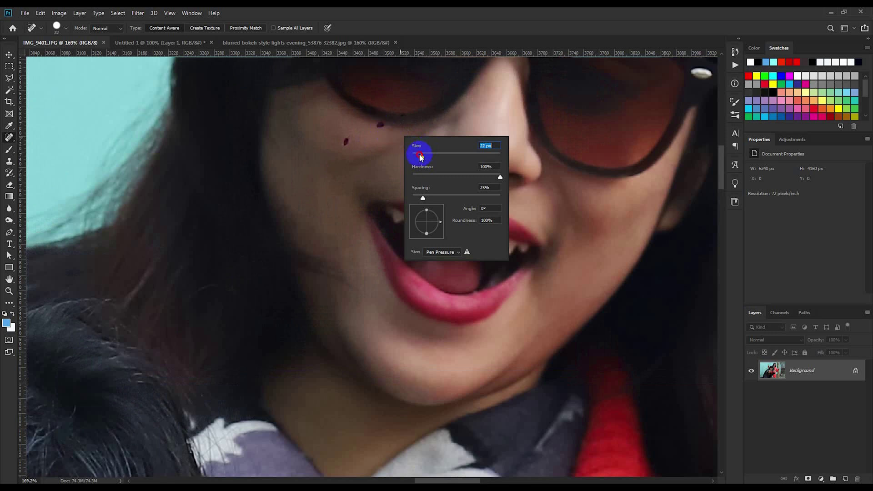
click(346, 141)
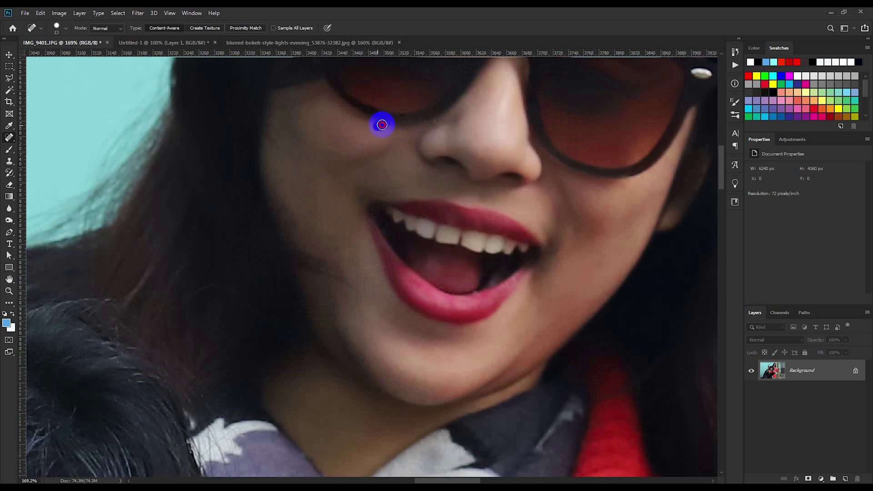
click(380, 123)
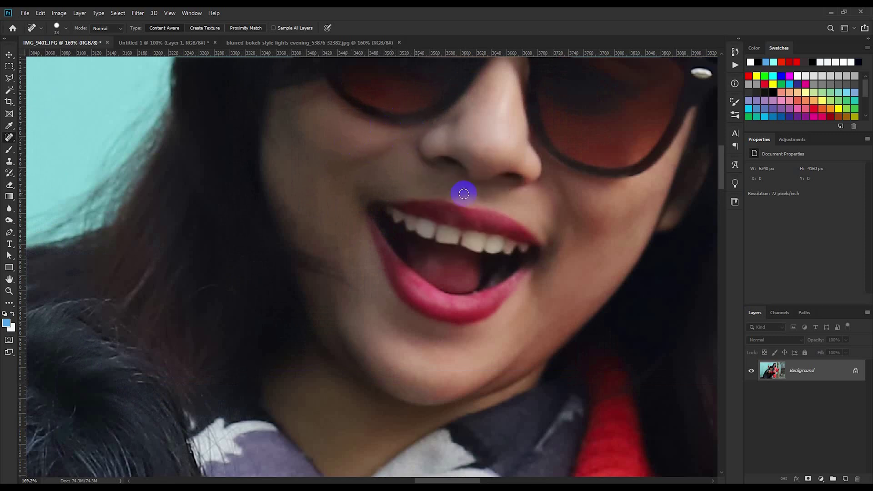
Step: Enlarge the healing brush to 78 px and heal the mark on the red phone
scroll(455, 191, down, 5)
scroll(454, 188, up, 2)
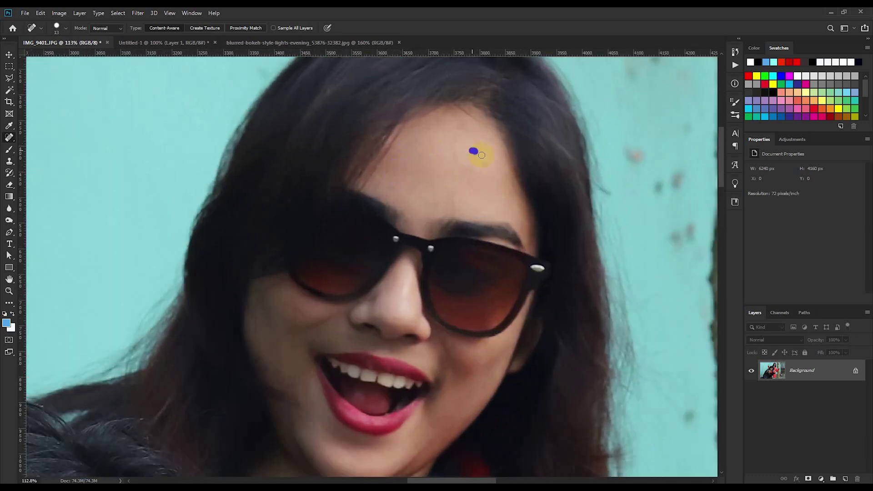
scroll(481, 178, down, 2)
scroll(406, 254, down, 1)
scroll(322, 315, up, 2)
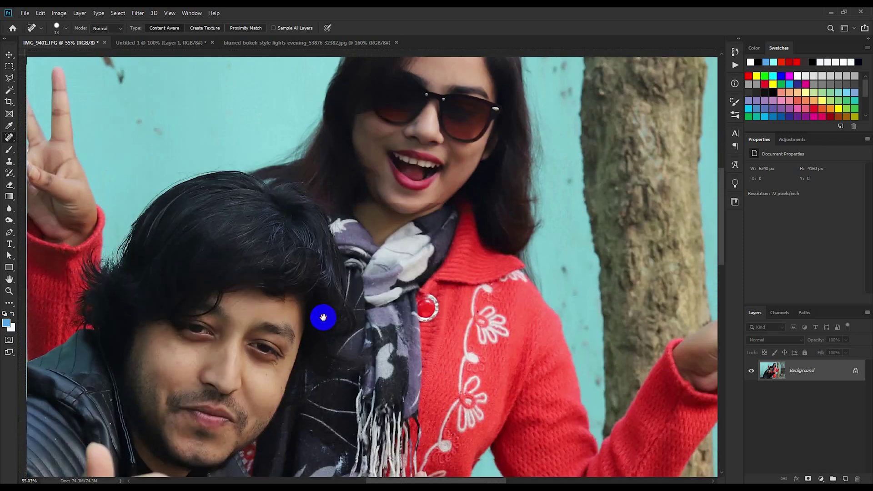
scroll(324, 237, up, 1)
scroll(324, 237, up, 1)
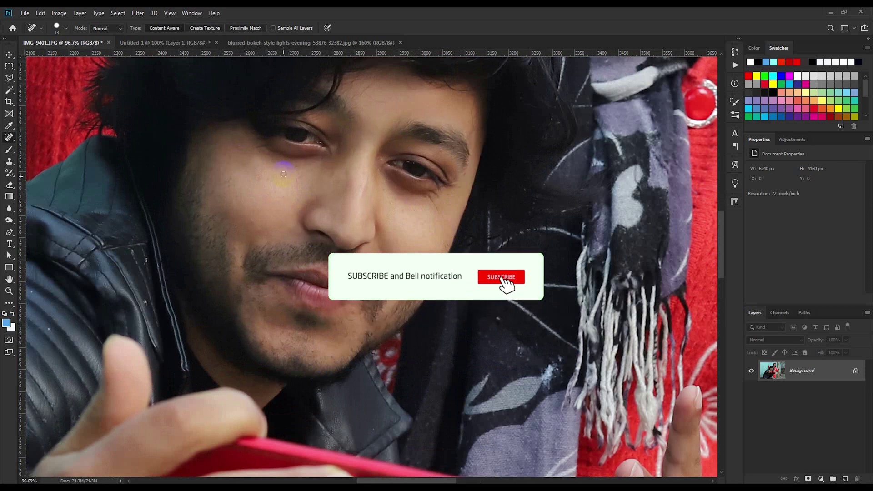
scroll(331, 179, down, 2)
scroll(346, 255, down, 2)
scroll(386, 374, up, 1)
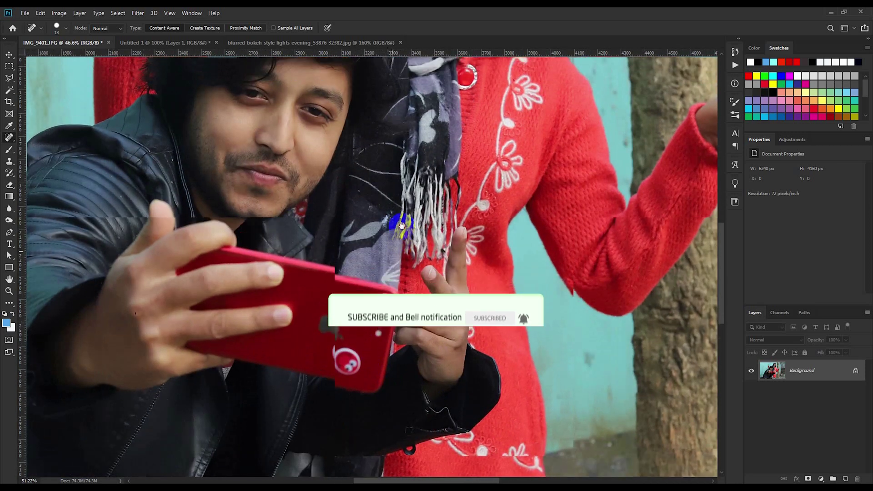
scroll(390, 307, up, 2)
scroll(388, 251, up, 2)
scroll(409, 202, up, 2)
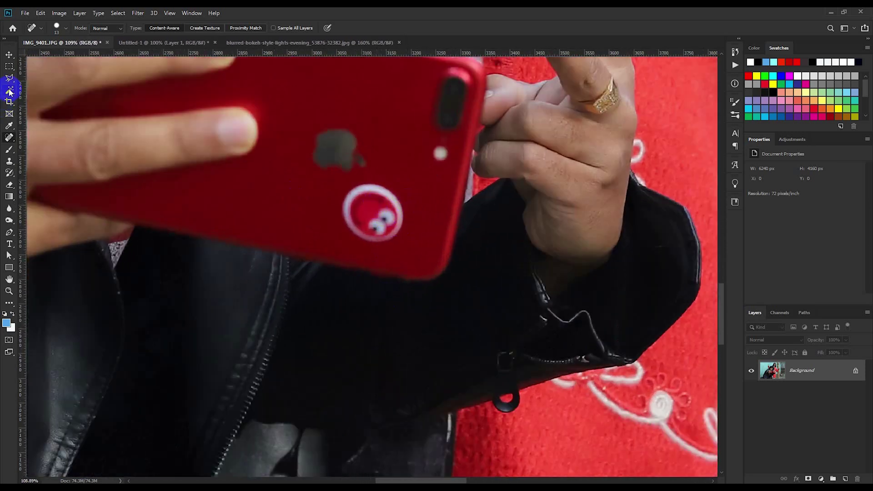
right_click(354, 209)
drag(392, 228, 396, 228)
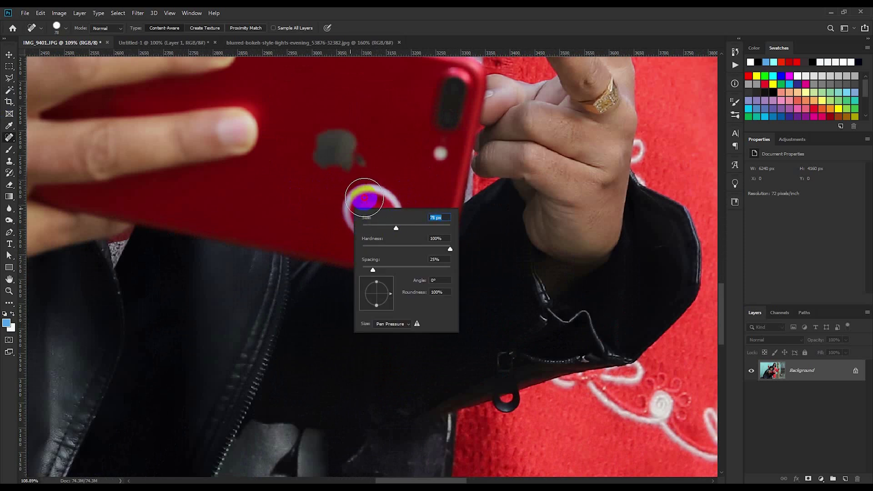
mouse_move(367, 195)
mouse_down()
mouse_move(356, 204)
mouse_move(380, 225)
mouse_up()
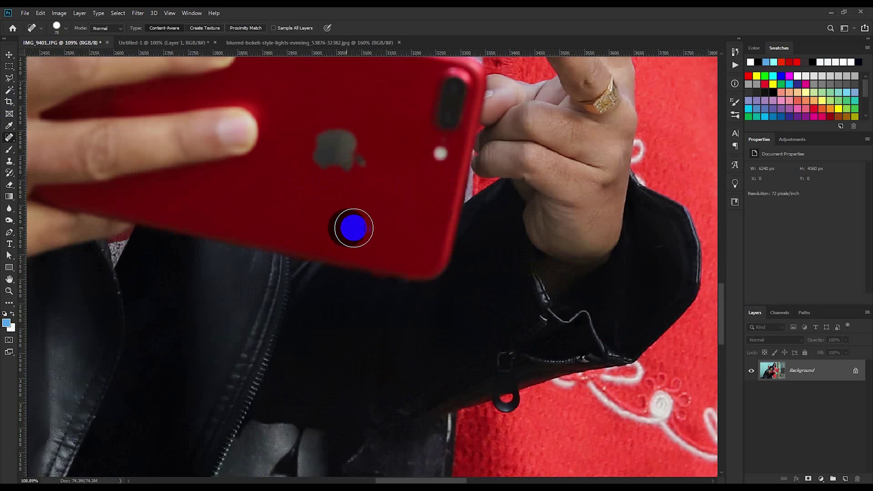
scroll(513, 227, down, 5)
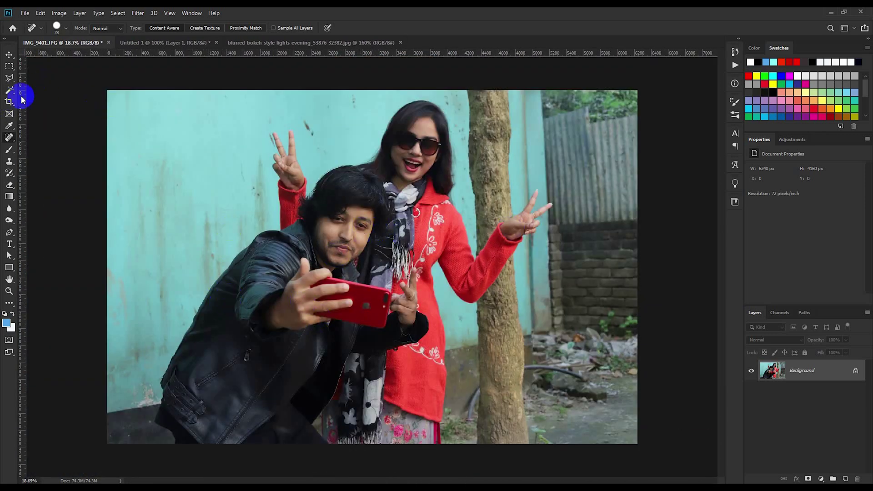
click(129, 137)
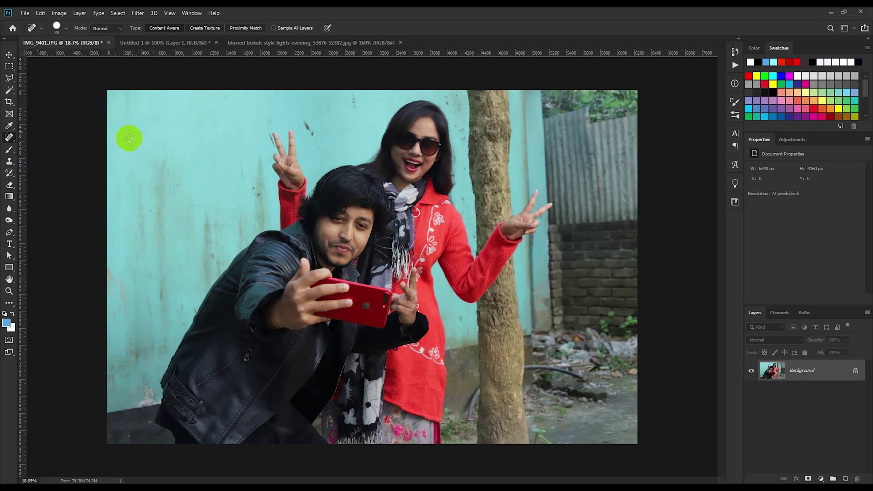
click(135, 15)
Step: In Camera Raw, lift the shadows, pull the highlights down, and add clarity and slight dehaze
click(240, 166)
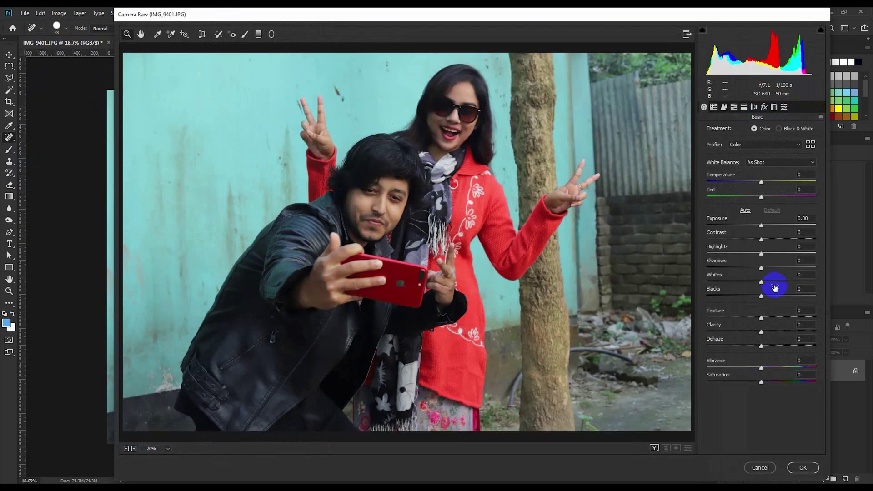
mouse_move(762, 269)
mouse_down()
mouse_move(806, 270)
mouse_move(788, 272)
mouse_up()
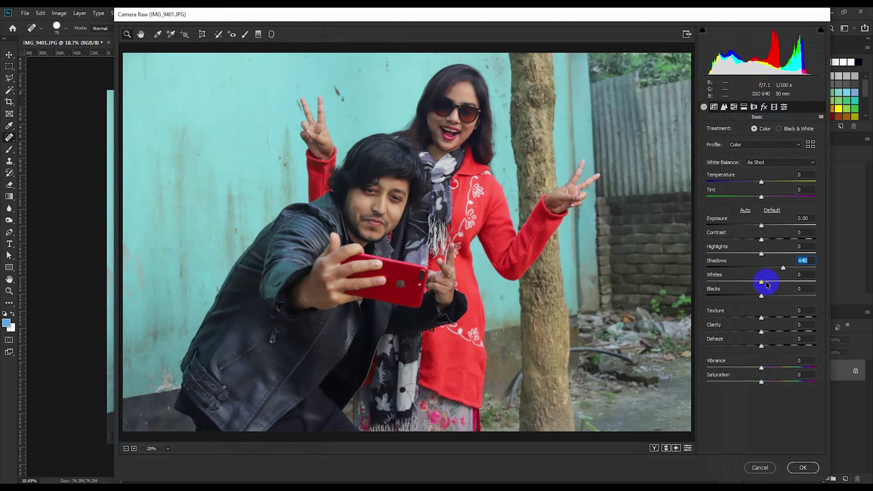
mouse_move(762, 254)
mouse_down()
mouse_move(699, 259)
mouse_move(709, 252)
mouse_up()
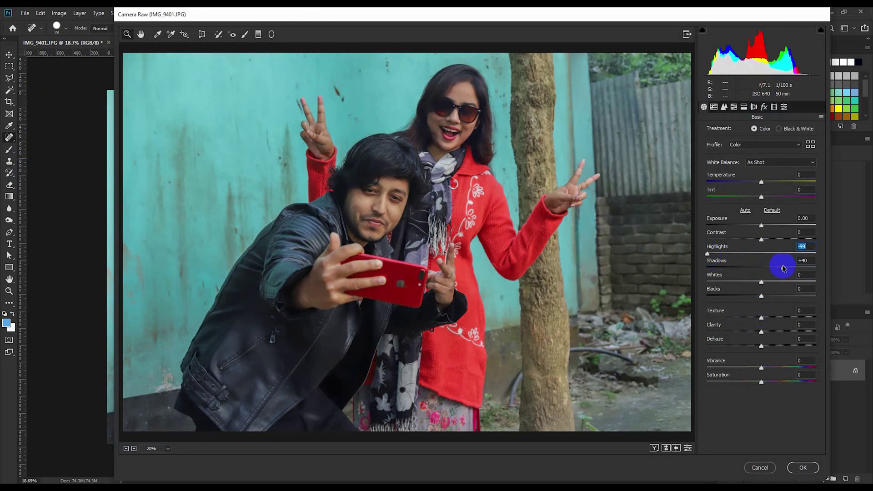
mouse_move(783, 268)
mouse_down()
mouse_move(795, 268)
mouse_move(774, 282)
mouse_up()
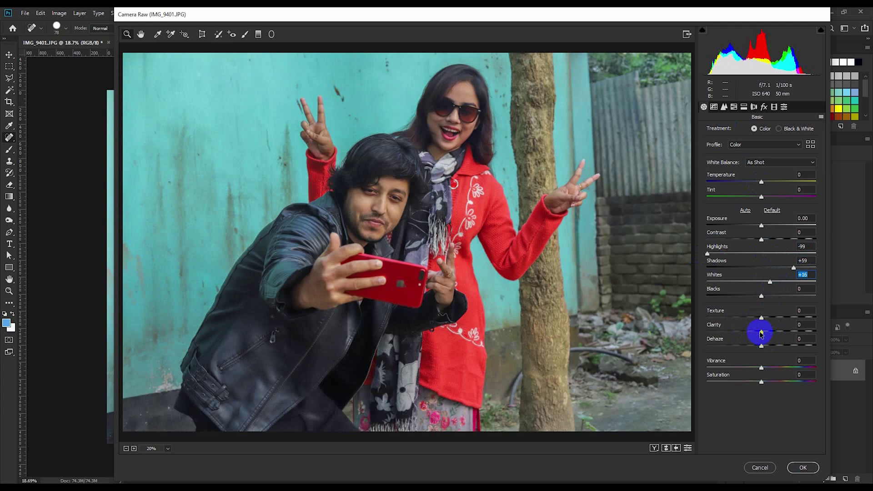
mouse_move(762, 334)
mouse_down()
mouse_move(774, 331)
mouse_move(772, 317)
mouse_up()
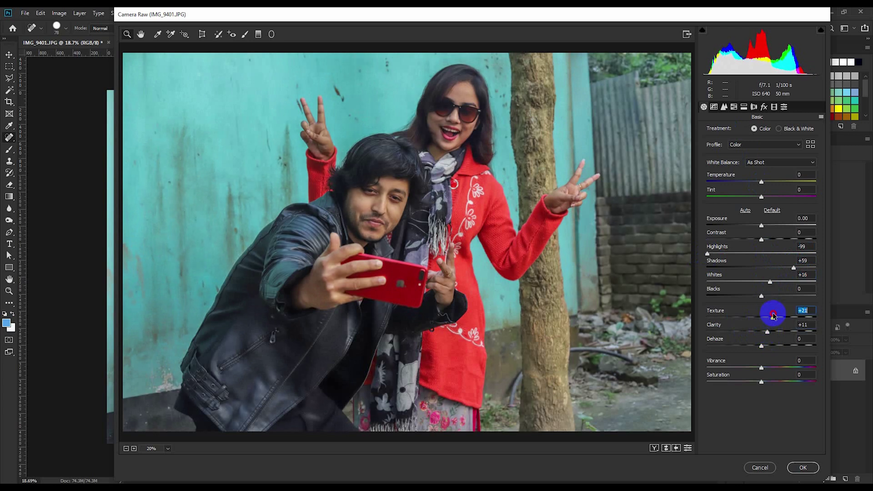
drag(763, 349, 768, 369)
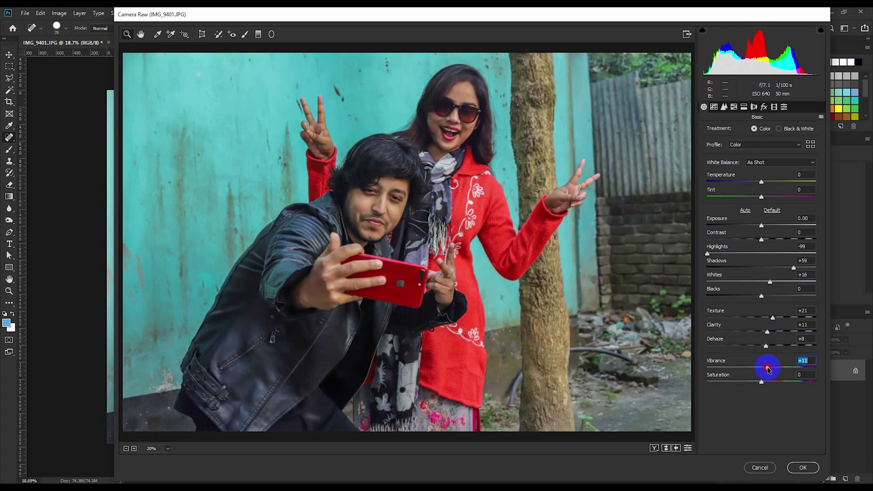
Step: Set Oranges saturation to +4 and luminance to +41, then sharpen at amount 24
click(734, 107)
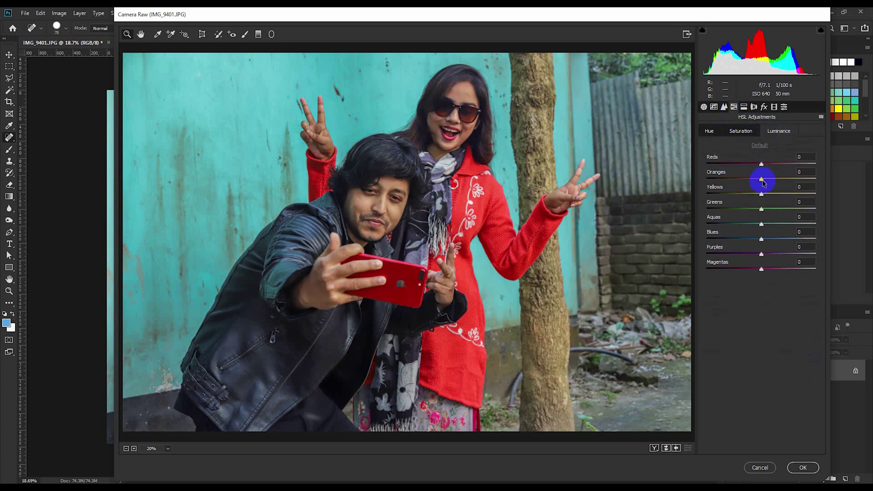
drag(762, 179, 772, 179)
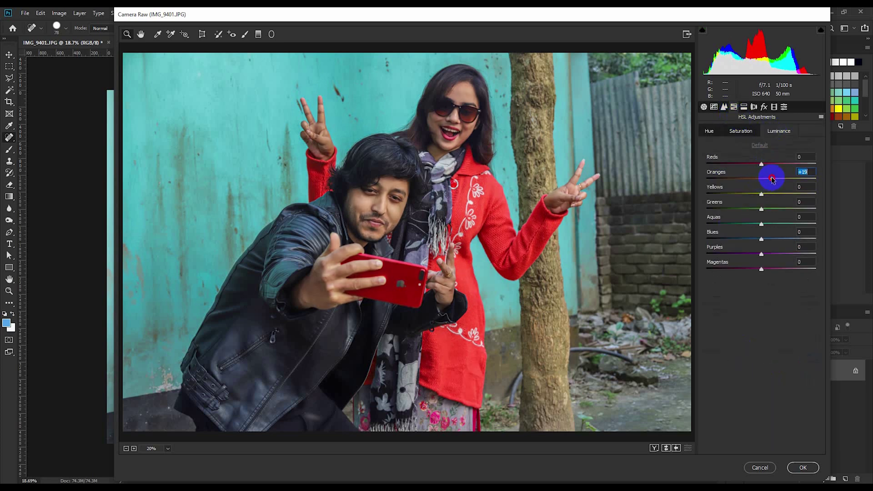
click(741, 131)
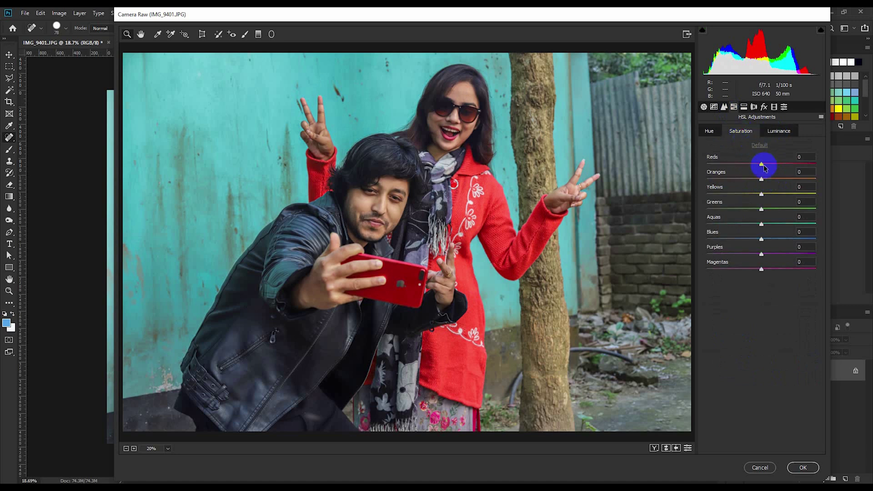
click(710, 131)
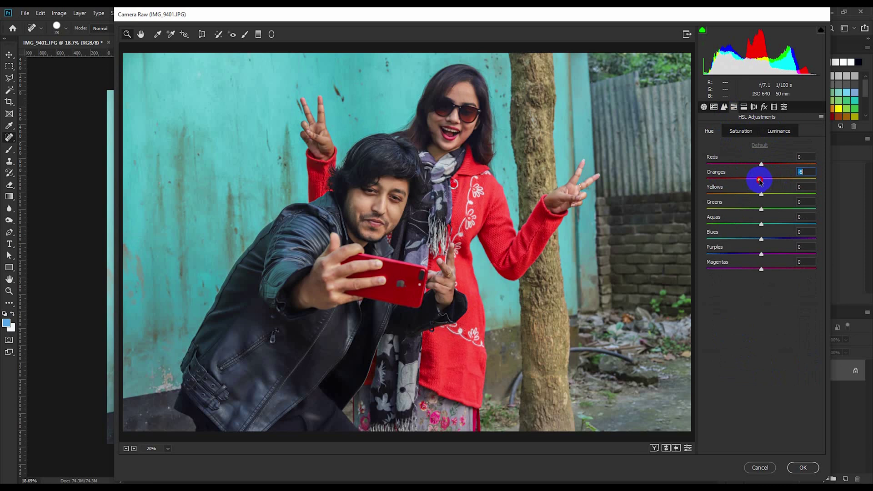
click(755, 132)
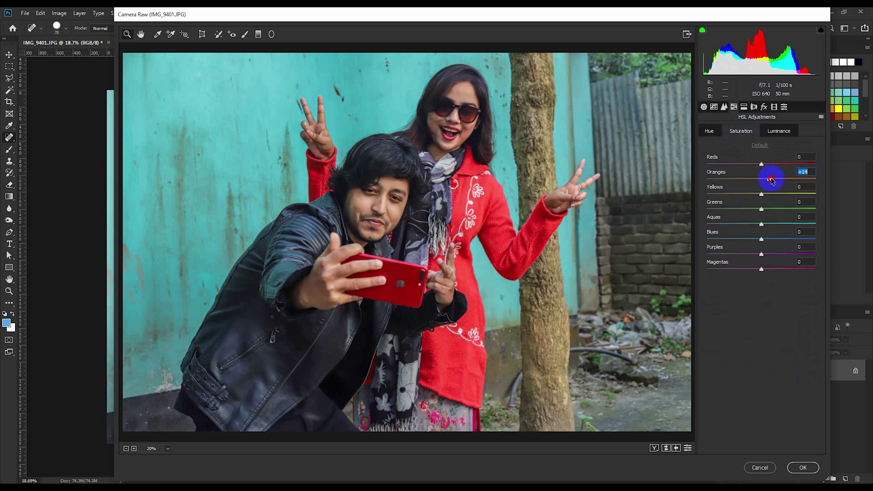
drag(771, 177, 766, 180)
click(779, 131)
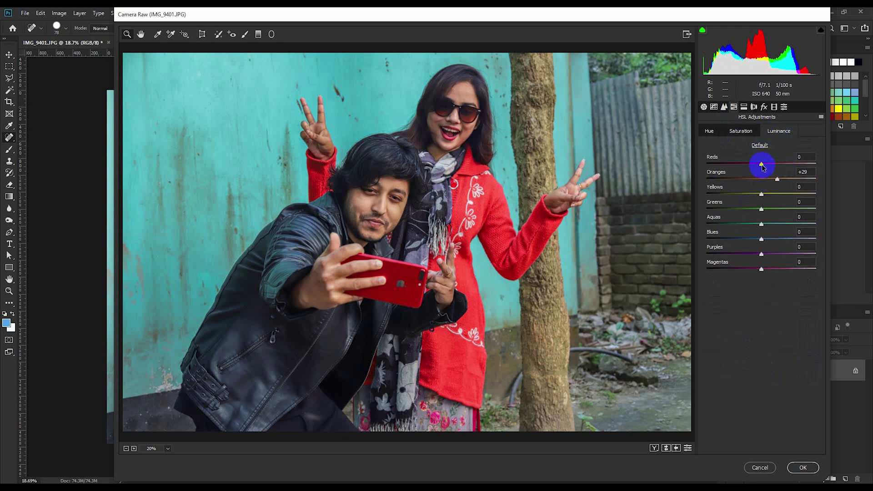
drag(762, 177, 788, 179)
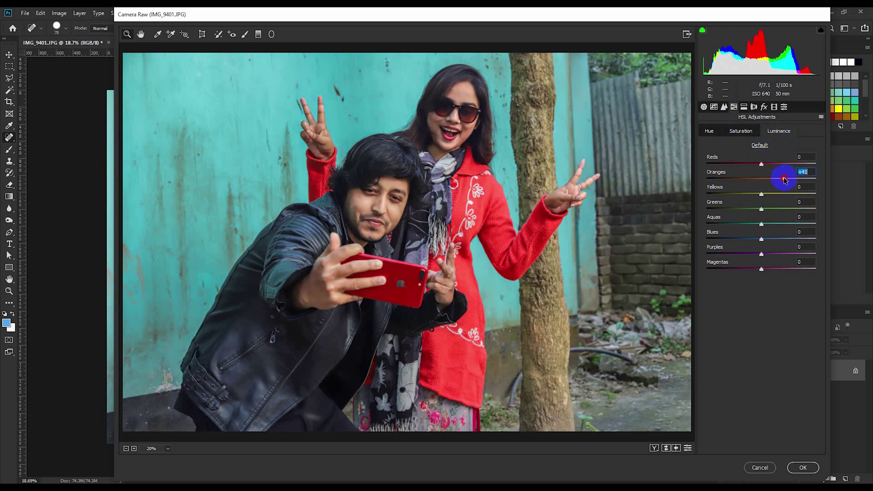
click(724, 107)
drag(708, 144, 725, 145)
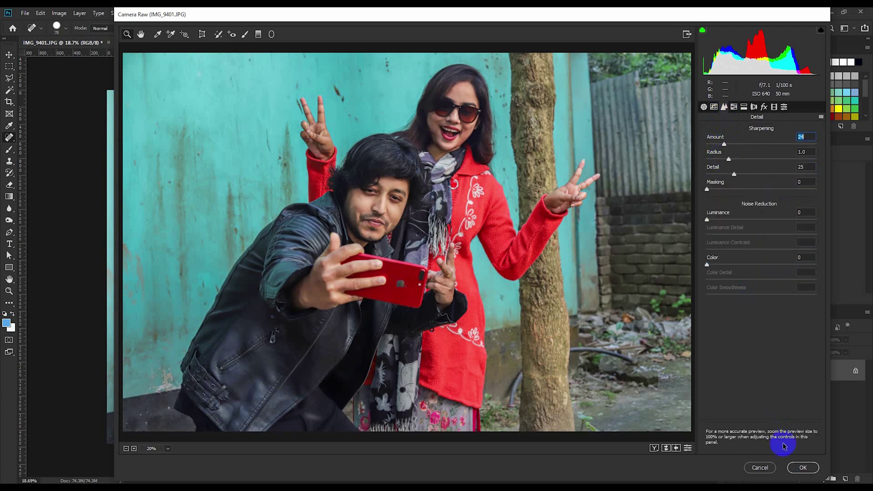
Step: Apply the Camera Raw grade and heal the blemish on the man's finger with a 23 px brush
click(802, 467)
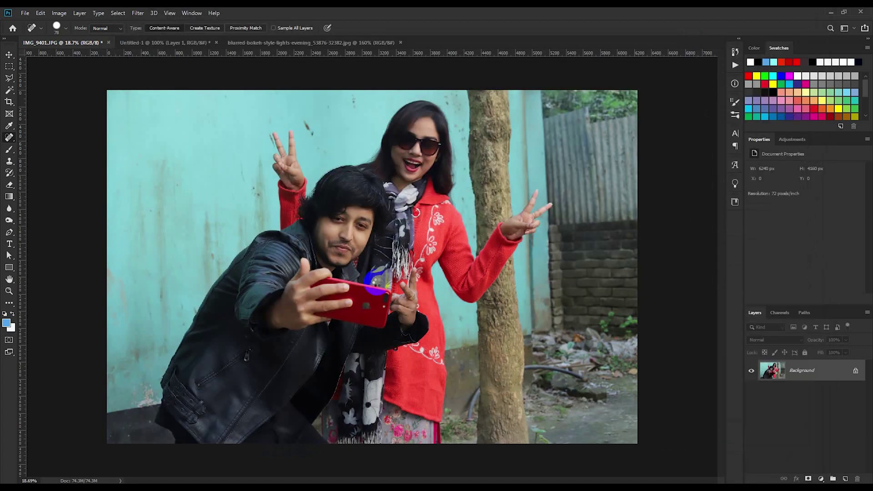
scroll(282, 314, up, 3)
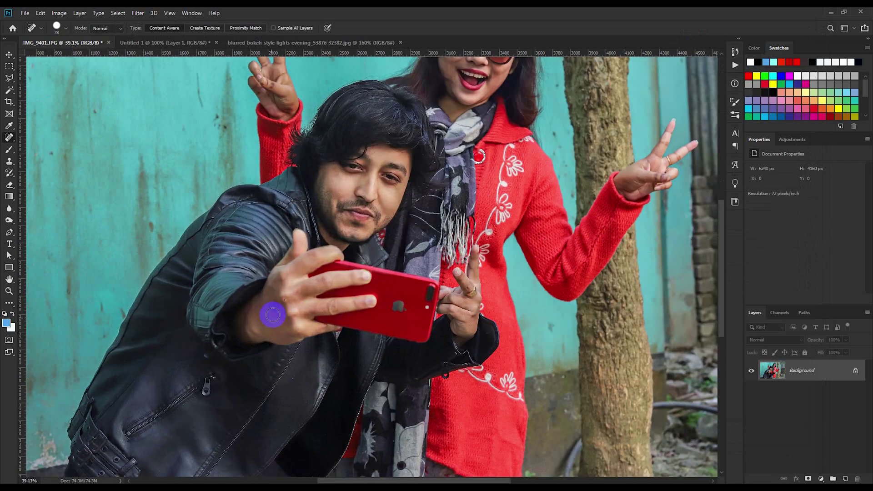
scroll(273, 315, up, 2)
right_click(337, 291)
click(353, 311)
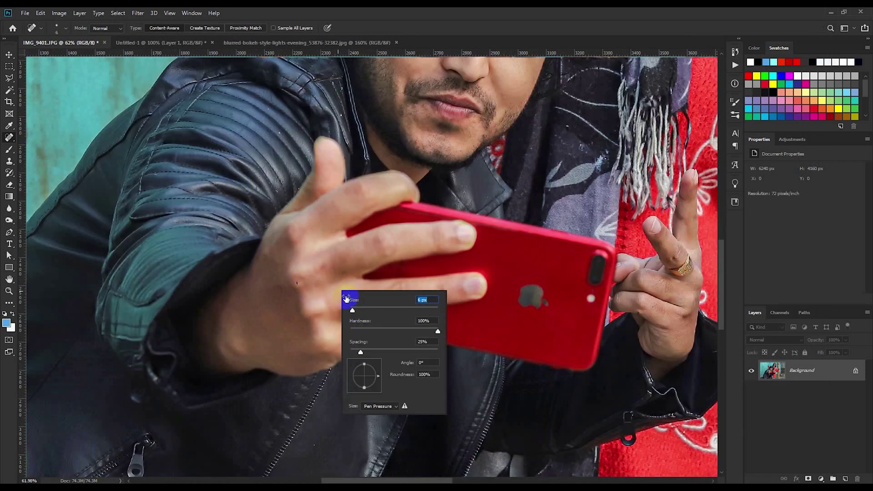
drag(346, 299, 351, 311)
click(298, 283)
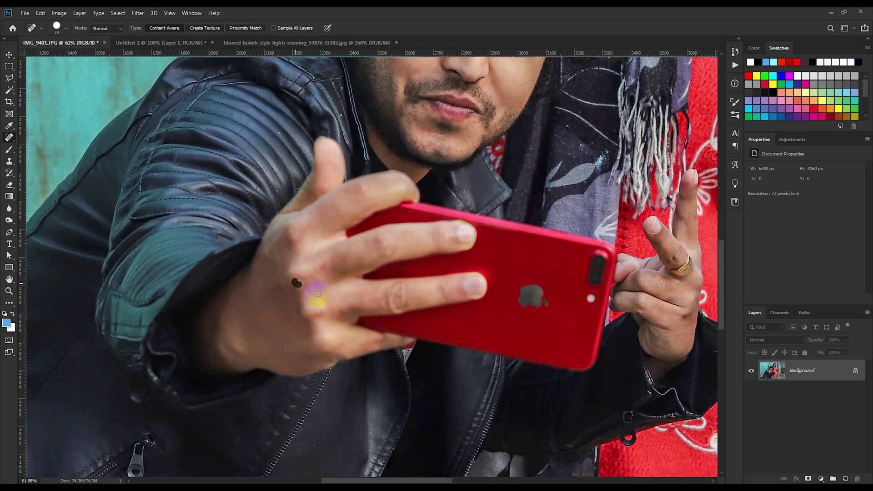
scroll(346, 304, down, 2)
scroll(348, 307, down, 2)
scroll(350, 310, down, 4)
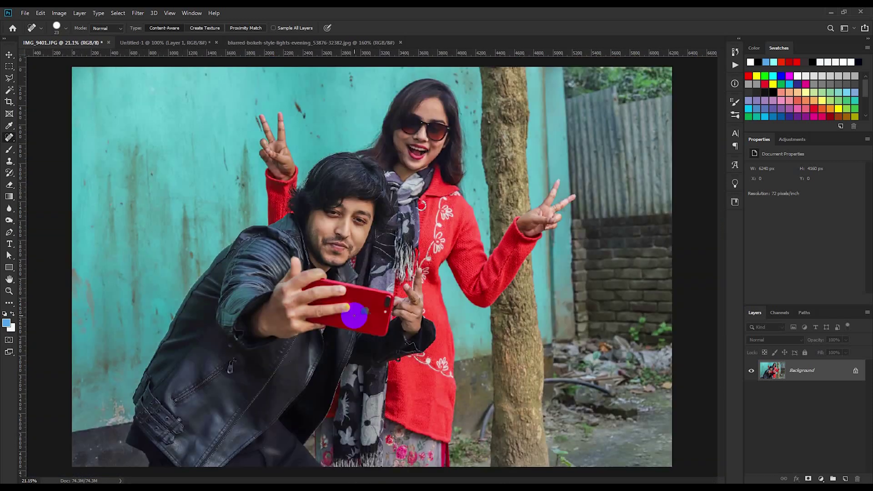
scroll(355, 315, down, 2)
scroll(354, 316, up, 2)
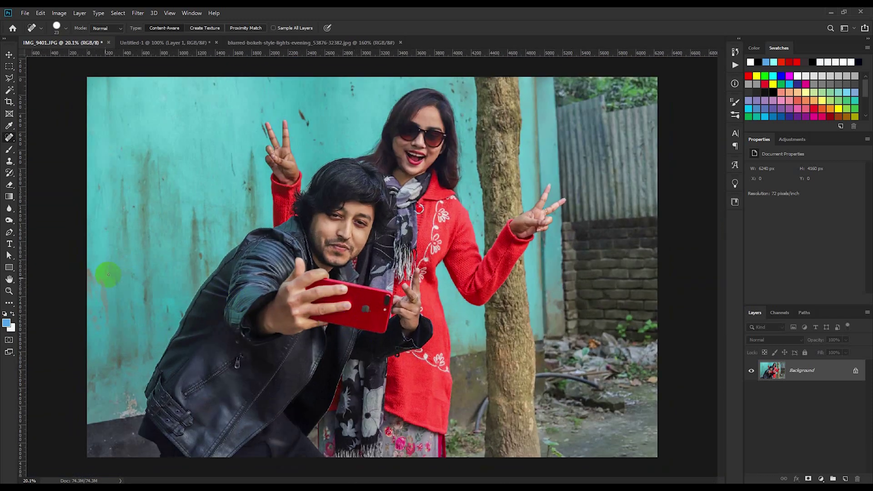
right_click(13, 237)
Step: Start a Pen path at the jacket's bottom edge and trace it up to the jacket's corner
click(41, 234)
scroll(241, 368, up, 3)
scroll(235, 359, up, 2)
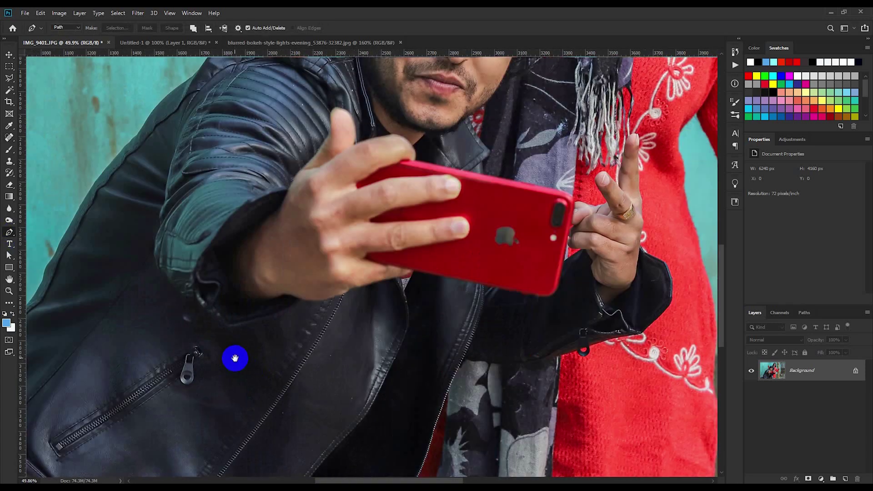
drag(235, 358, 405, 179)
scroll(203, 386, up, 3)
drag(203, 385, 328, 262)
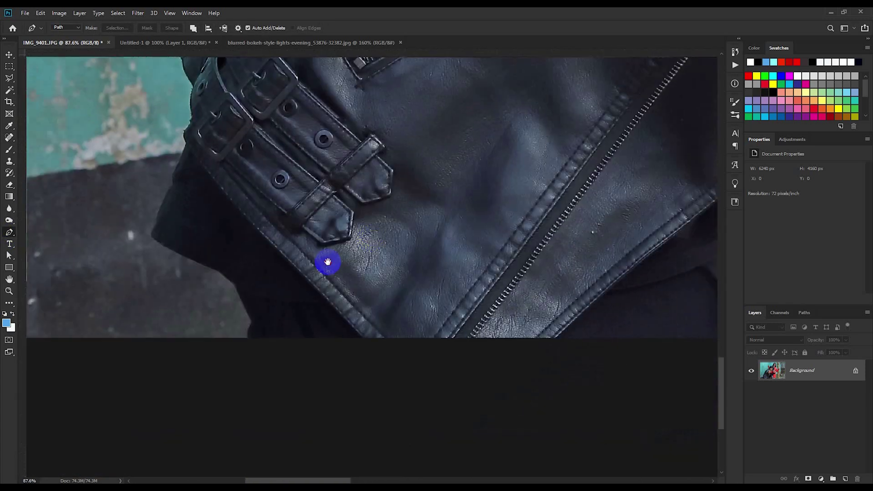
scroll(220, 318, up, 1)
scroll(269, 356, up, 3)
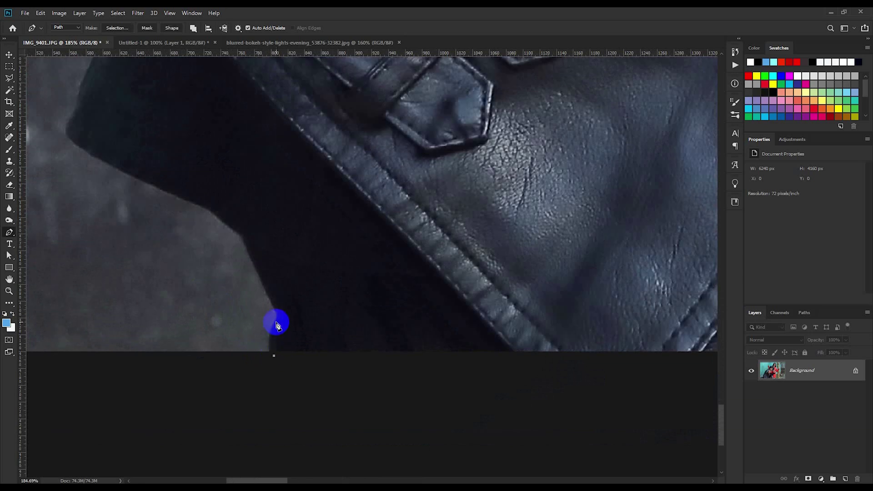
drag(276, 322, 284, 313)
drag(263, 280, 254, 265)
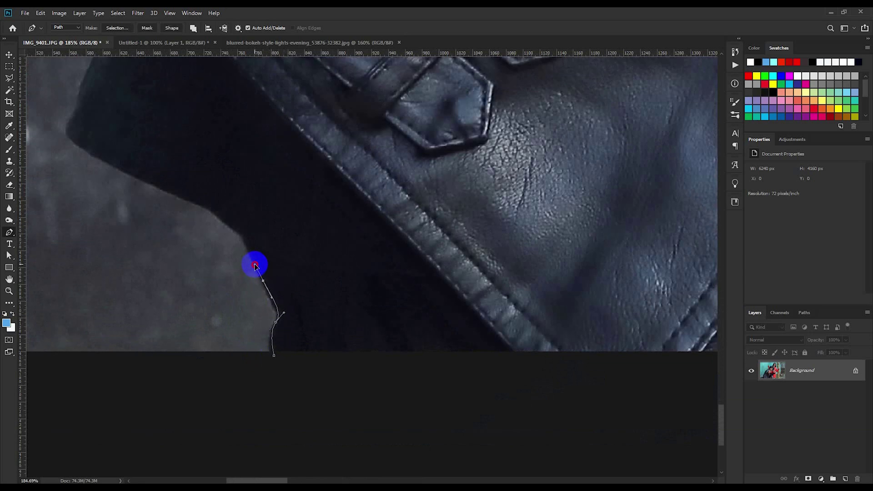
click(243, 236)
click(209, 208)
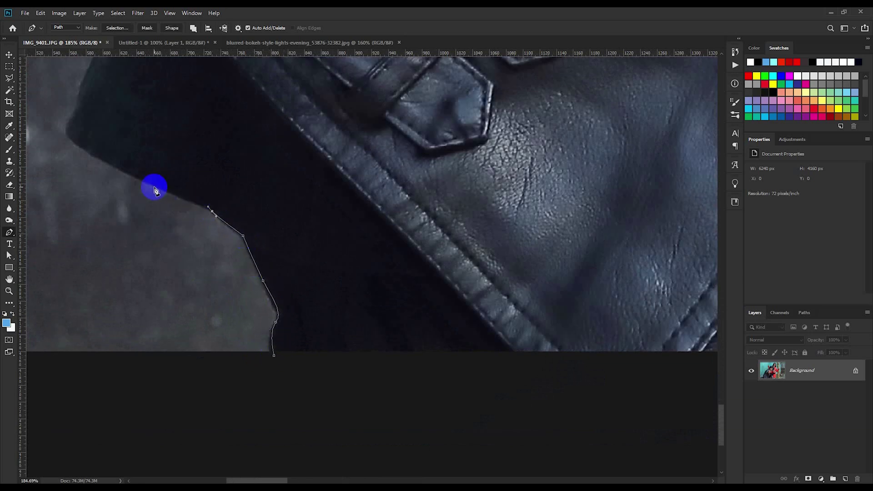
click(152, 186)
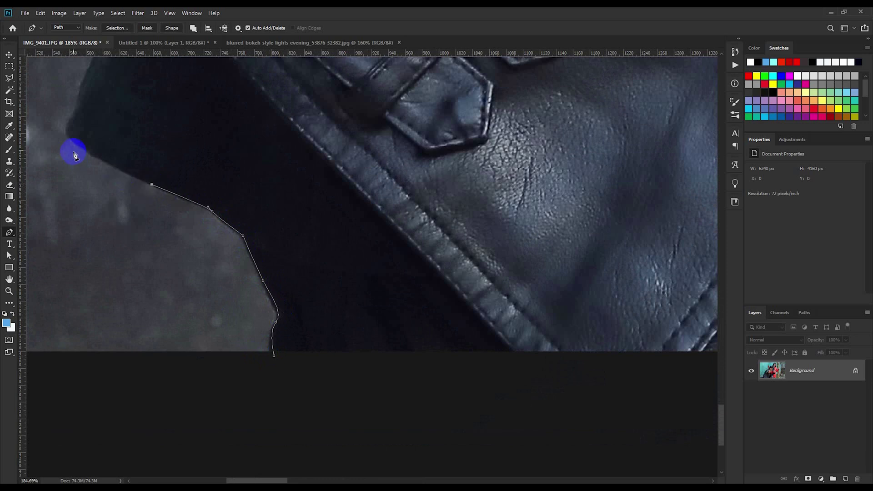
Step: Continue the path up the jacket's side to its top
click(71, 116)
click(76, 103)
scroll(127, 219, up, 5)
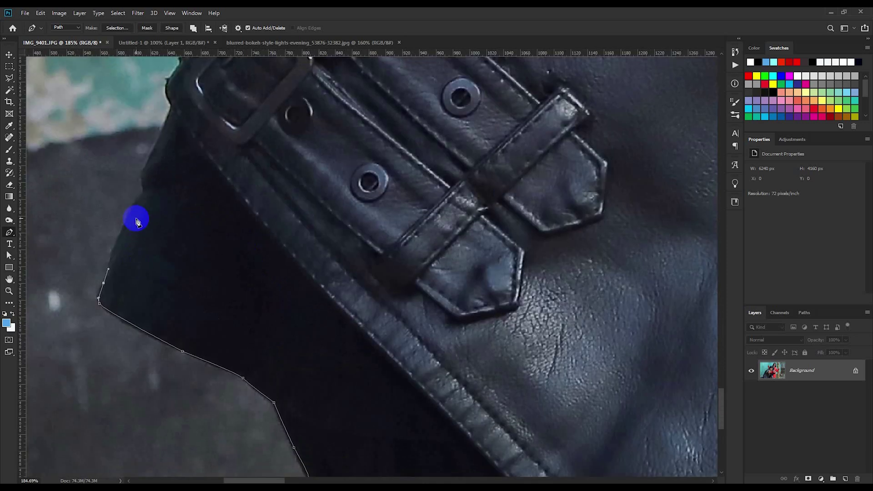
click(143, 193)
drag(147, 164, 153, 157)
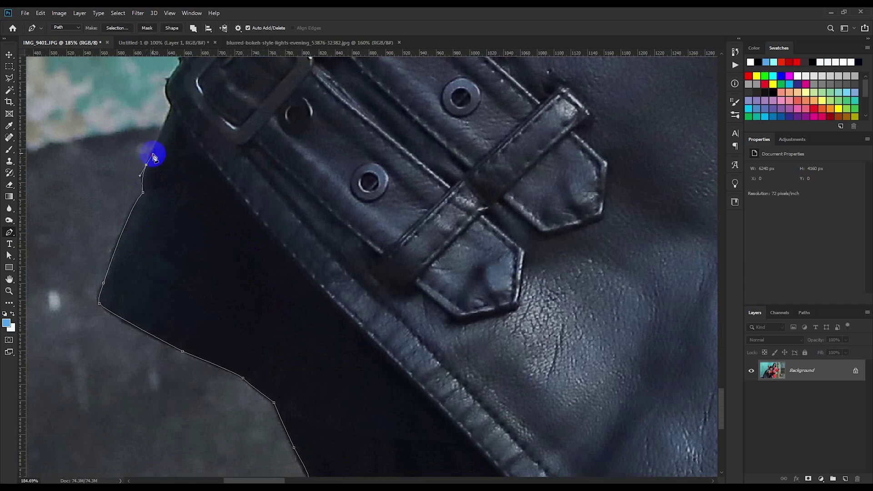
click(171, 103)
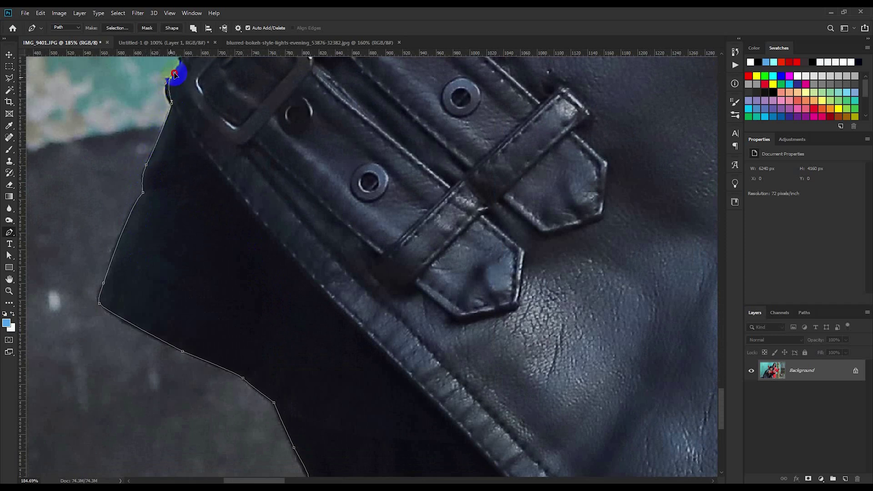
Step: Close the pen path, convert it to a selection, and mask Layer 0 from it
click(174, 74)
scroll(191, 88, down, 3)
scroll(401, 332, down, 3)
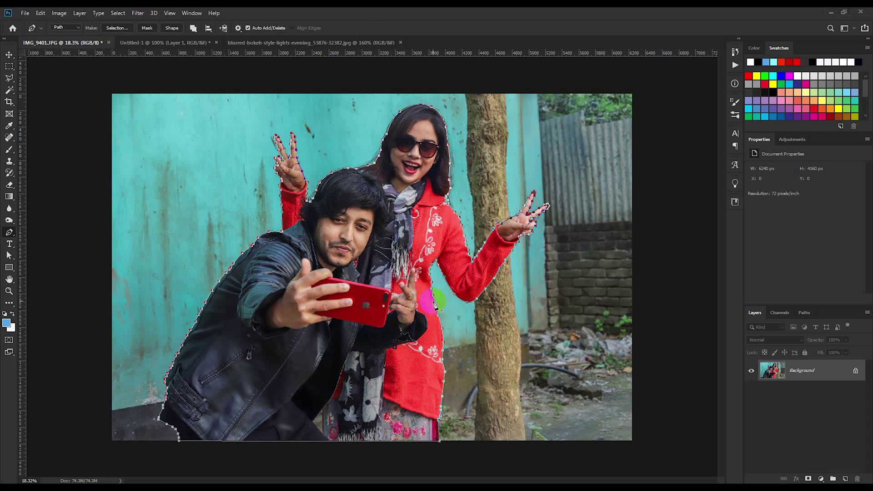
right_click(383, 263)
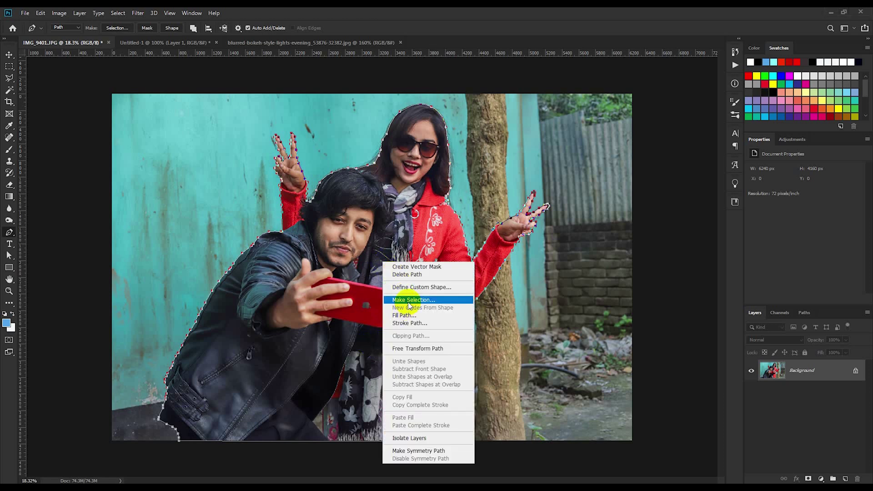
click(437, 300)
click(483, 138)
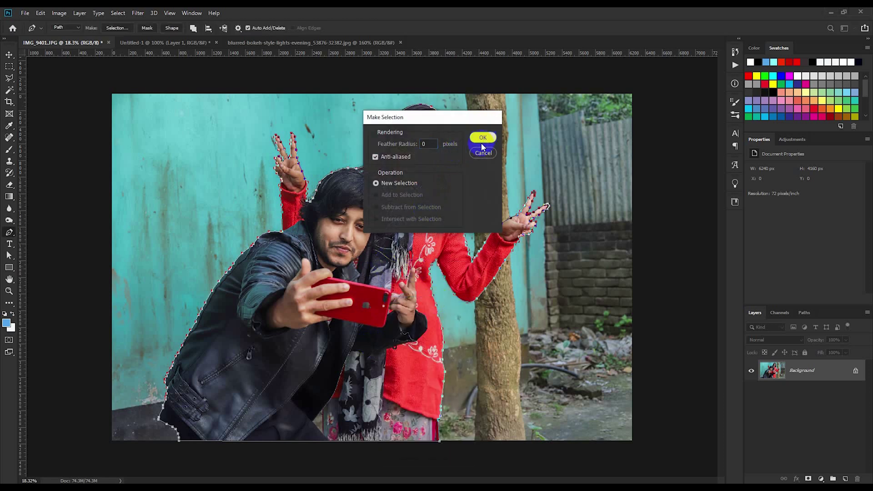
click(809, 478)
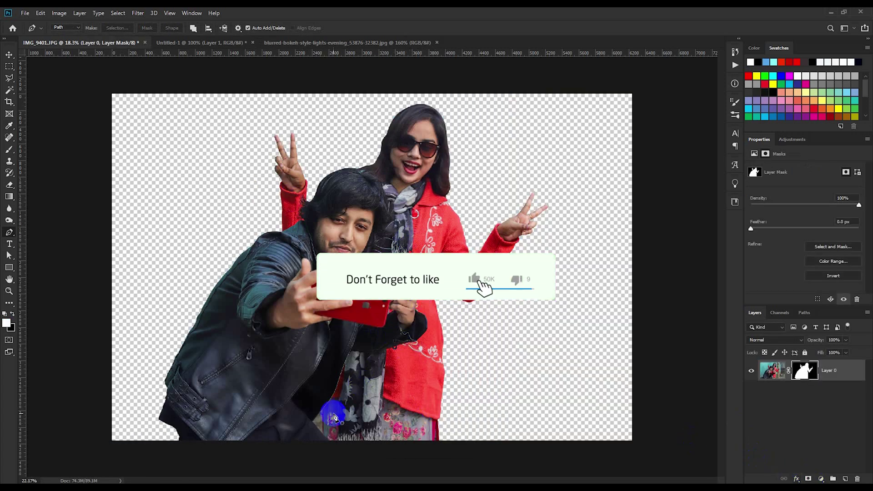
Step: Outline the wall gap between the man's jacket and the scarf and mask it out
scroll(323, 416, up, 5)
drag(327, 423, 352, 184)
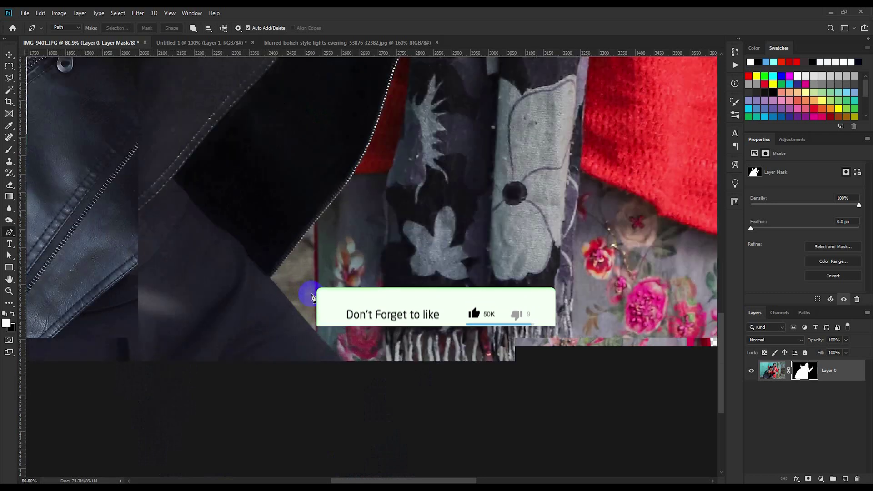
scroll(318, 228, up, 5)
click(315, 183)
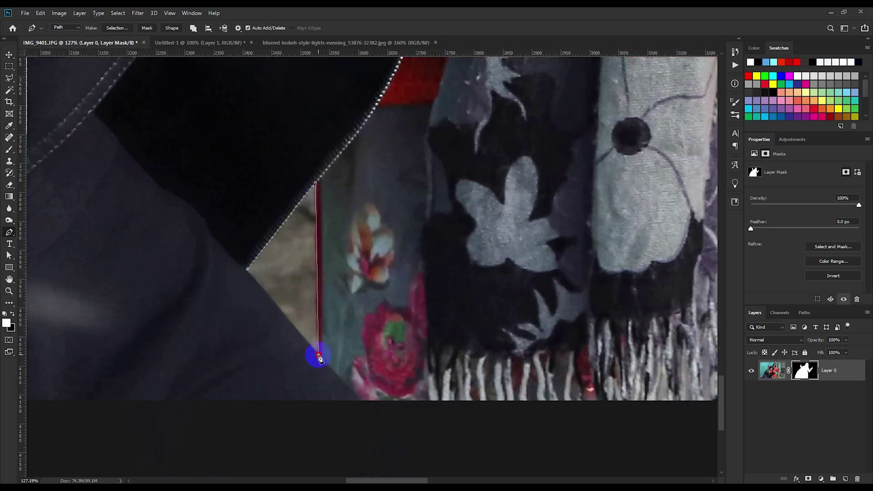
click(247, 271)
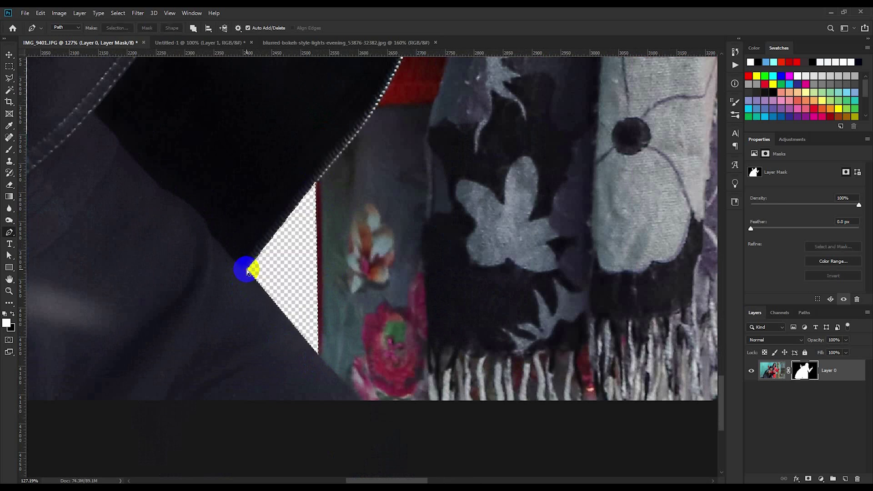
scroll(248, 271, down, 2)
scroll(273, 245, down, 2)
scroll(275, 268, down, 2)
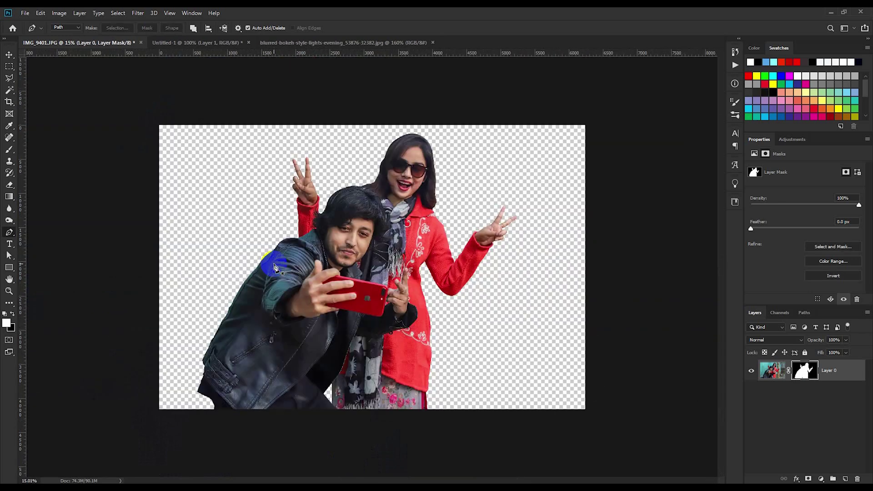
scroll(395, 250, up, 3)
scroll(378, 152, up, 1)
scroll(386, 102, up, 1)
scroll(406, 111, up, 1)
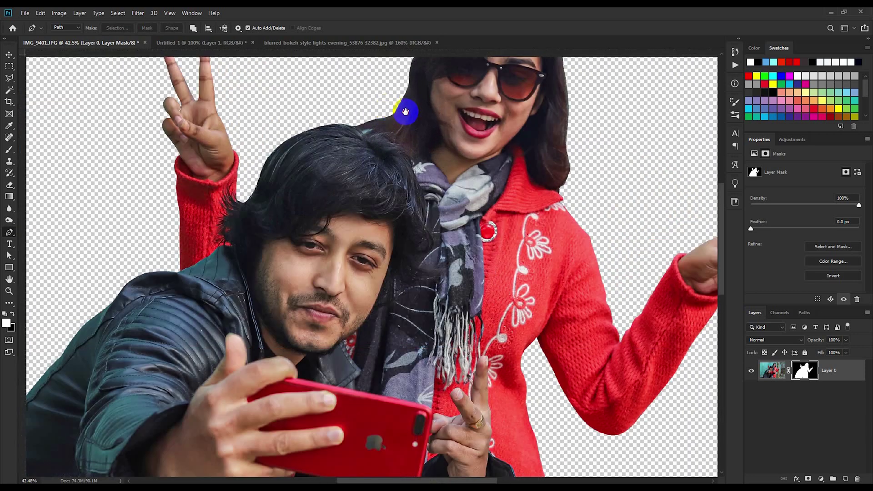
drag(406, 112, 380, 182)
key(ctrl+r)
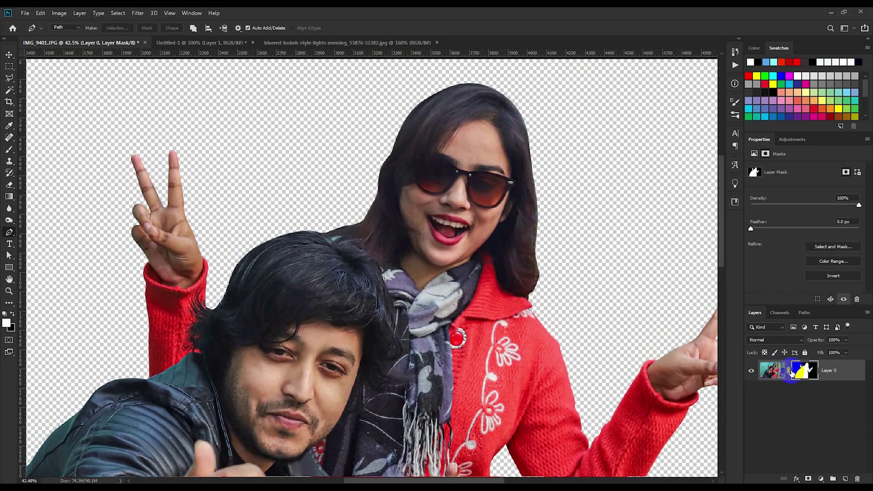
Step: In Select and Mask, refine both people's hair edges with a 103 px brush and apply
right_click(807, 375)
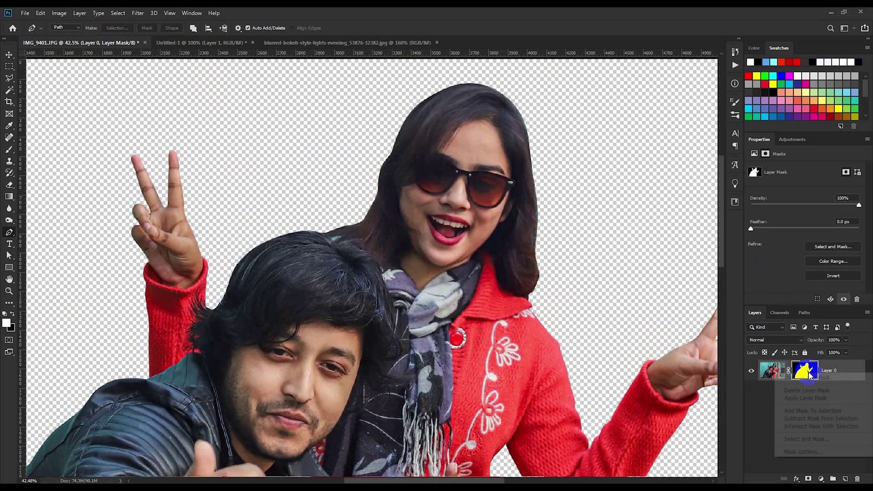
click(814, 440)
right_click(568, 267)
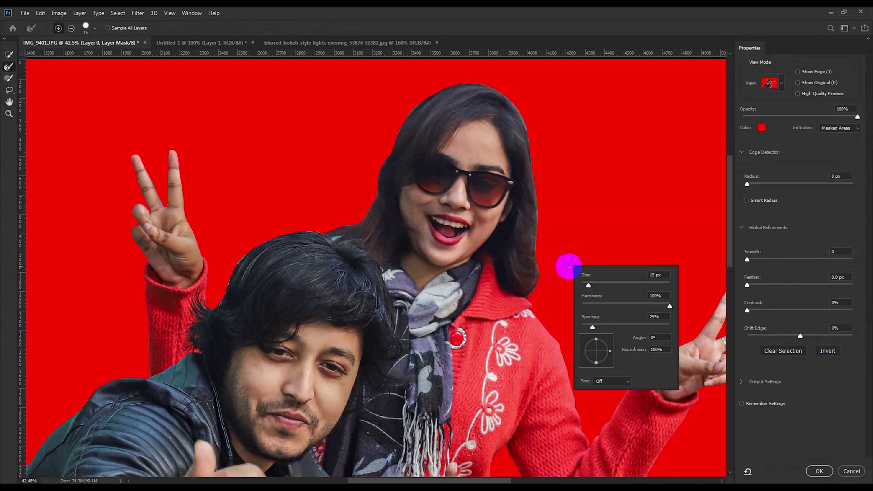
click(534, 291)
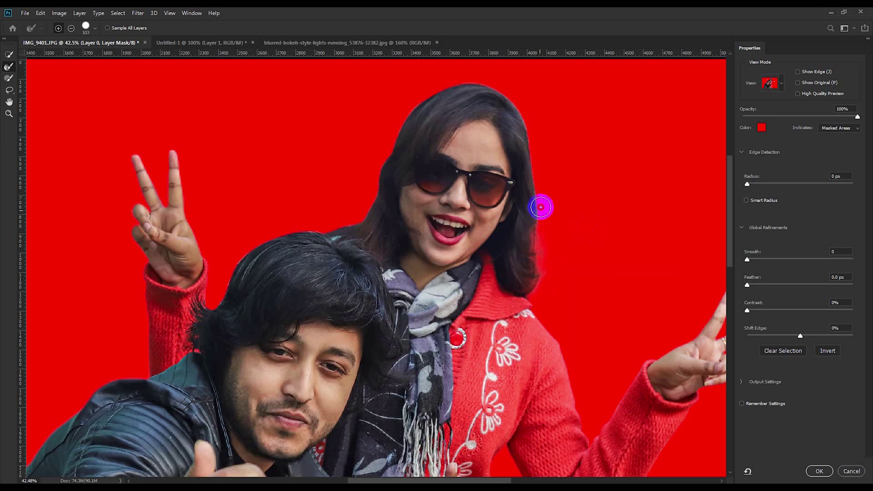
drag(521, 106, 490, 78)
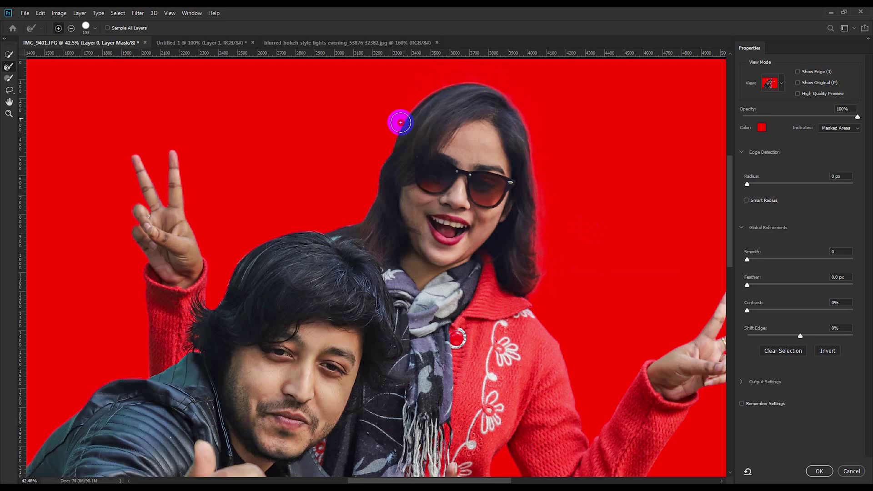
drag(387, 146, 374, 173)
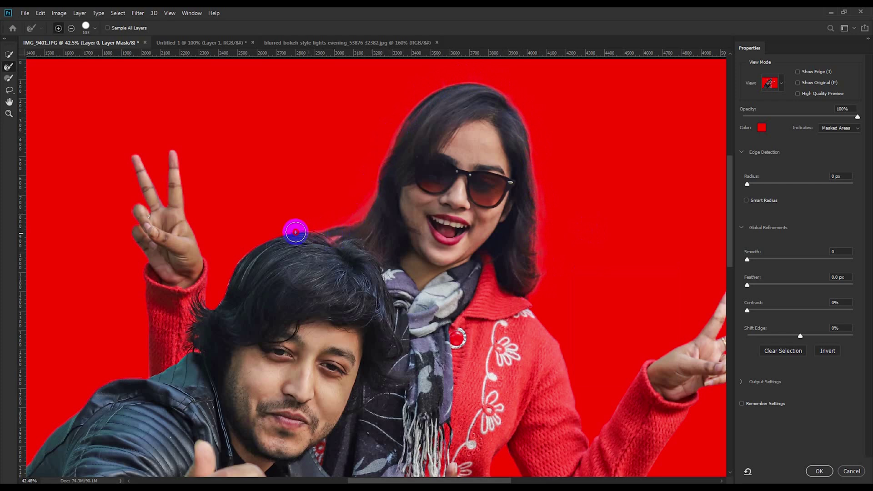
drag(264, 241, 232, 271)
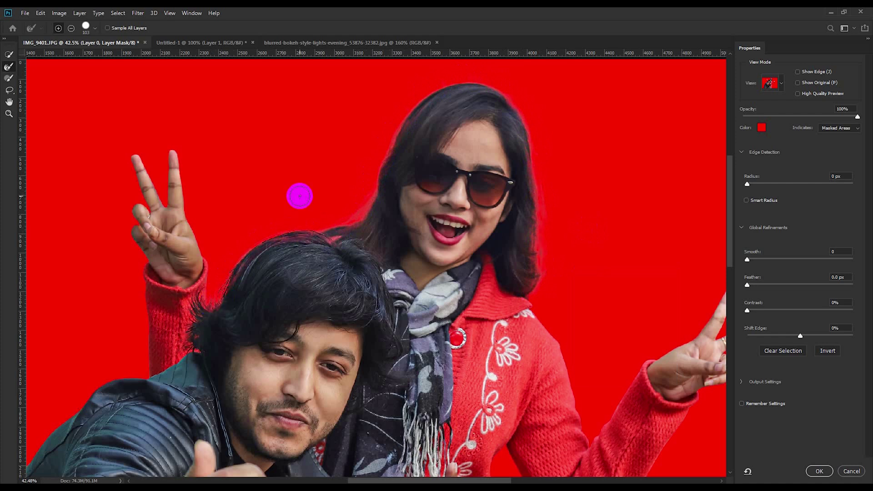
click(819, 472)
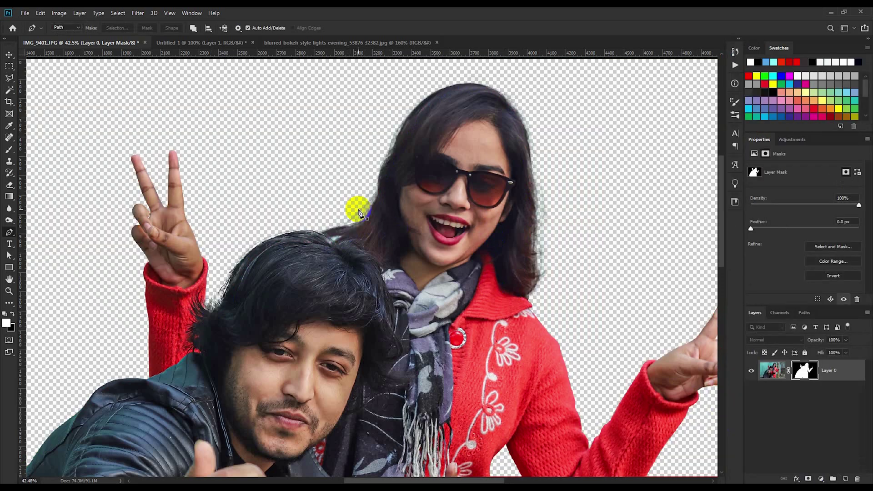
Step: Save the masked photo as the Photoshop document IMG_9401.psd
scroll(357, 210, down, 5)
scroll(65, 110, up, 1)
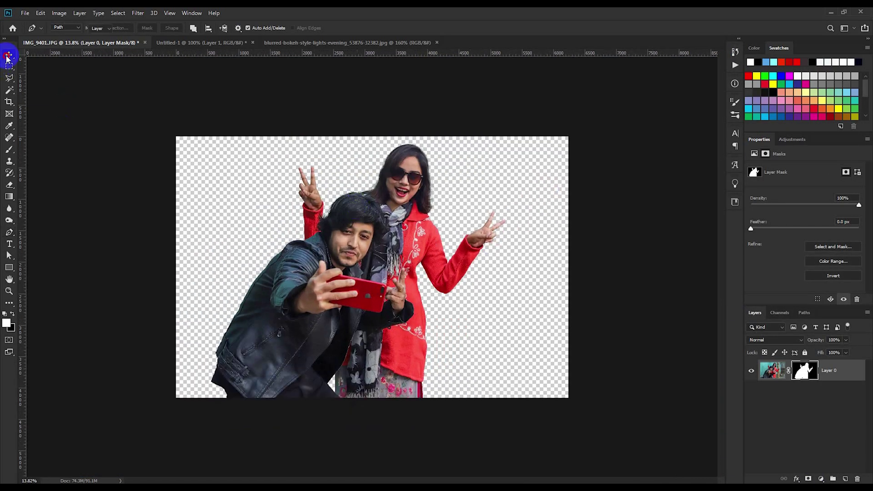
scroll(289, 195, up, 1)
key(ctrl+shift+s)
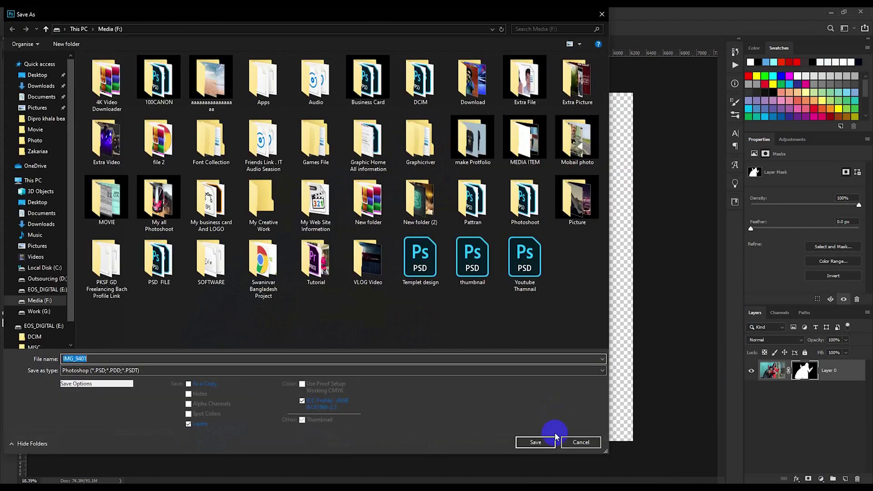
click(536, 442)
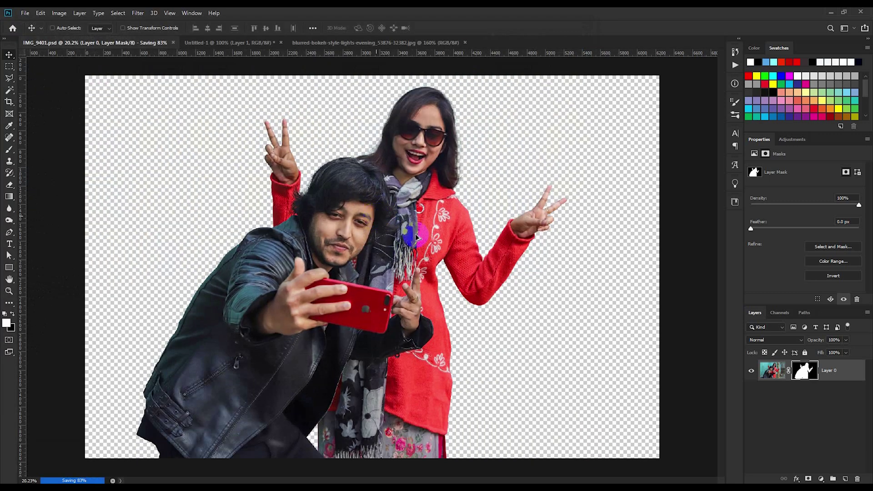
scroll(416, 237, down, 1)
scroll(362, 220, down, 1)
scroll(370, 196, up, 1)
scroll(330, 259, up, 2)
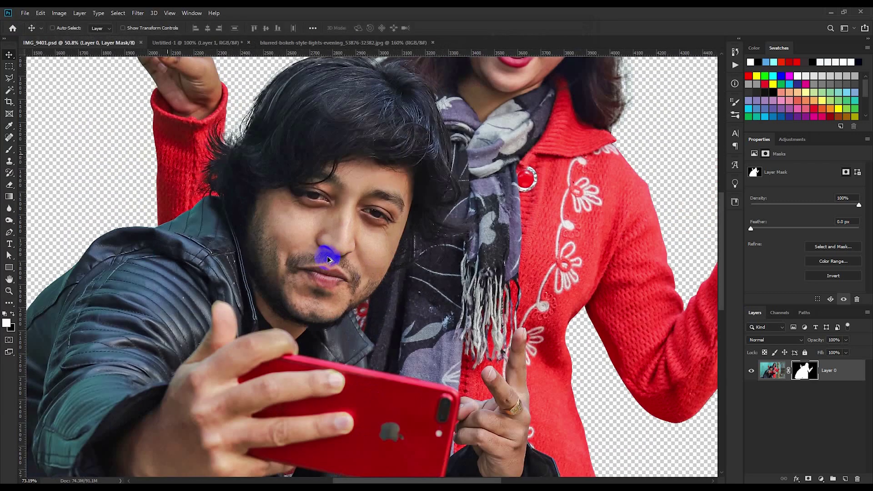
click(138, 13)
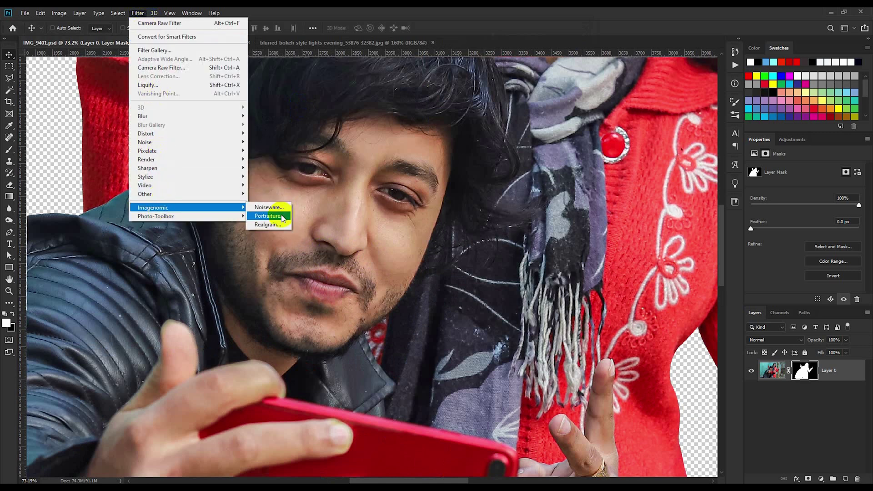
mouse_move(178, 207)
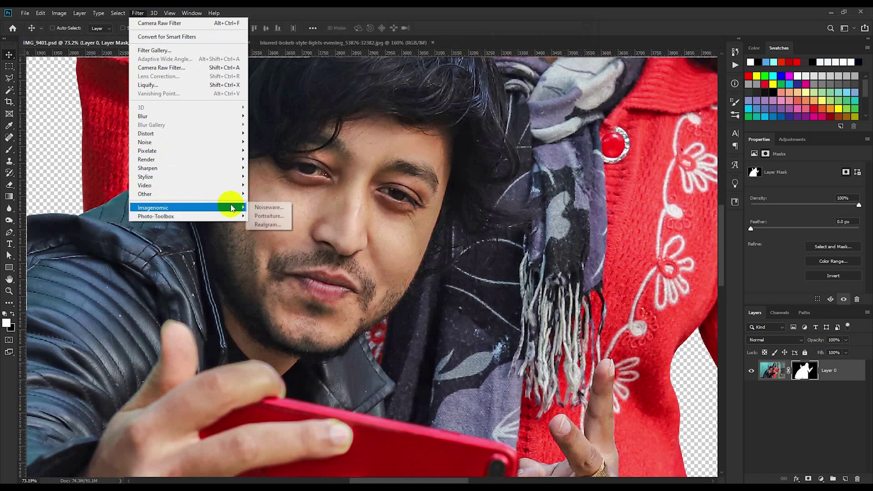
Step: Apply Imagenomic SkinFiner to the photo layer to smooth the couple's skin
click(268, 216)
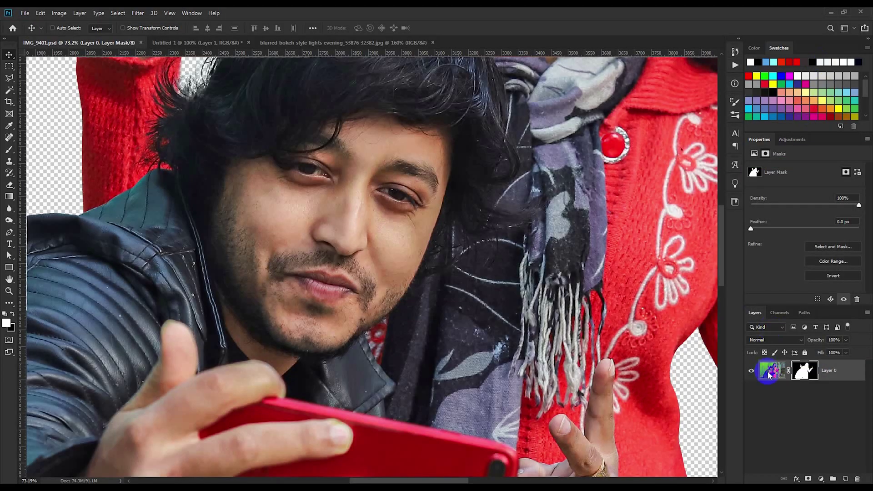
click(770, 372)
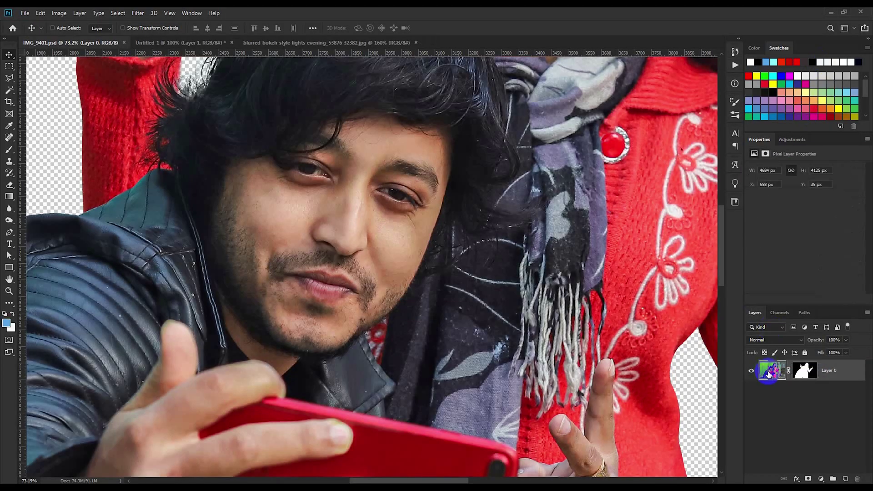
click(135, 13)
mouse_move(156, 217)
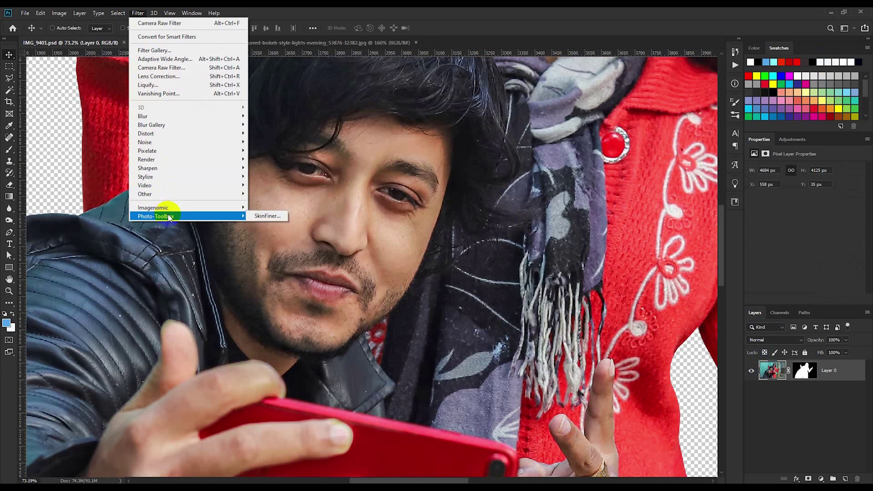
click(275, 217)
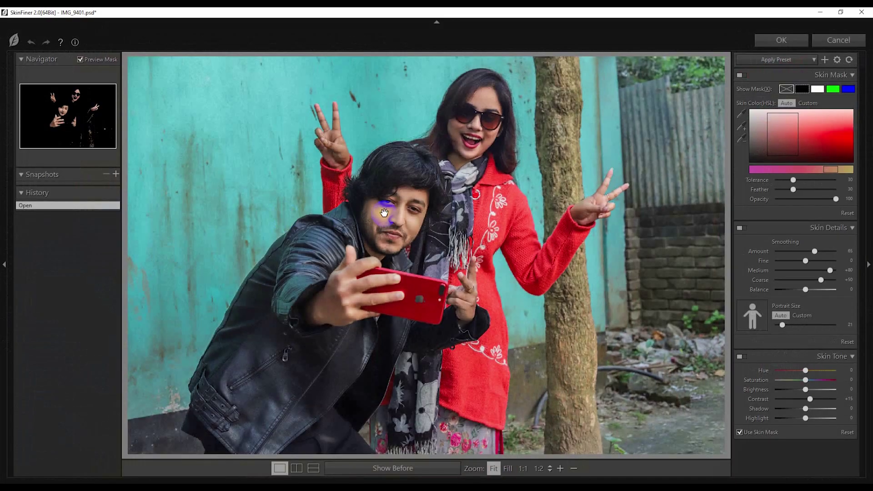
click(391, 216)
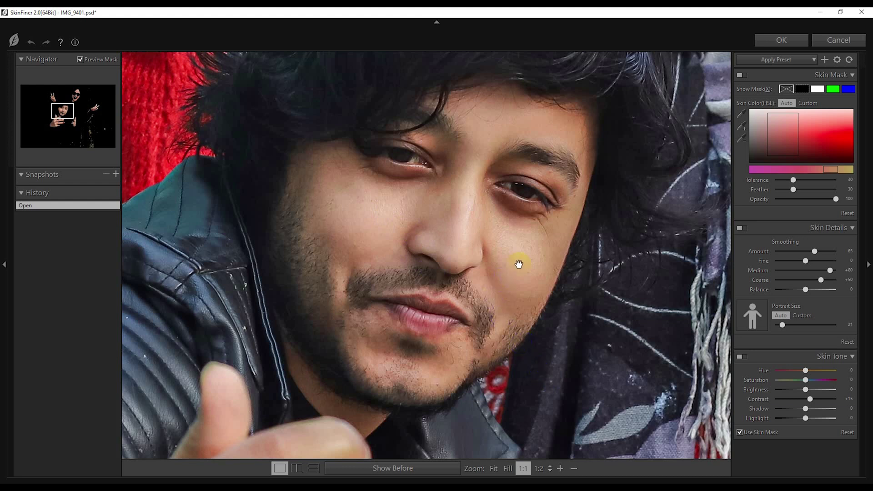
click(779, 39)
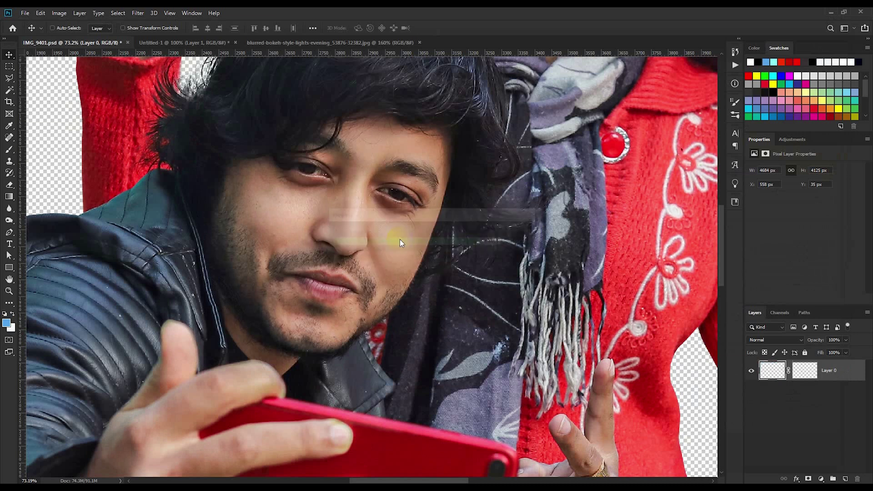
scroll(332, 247, down, 5)
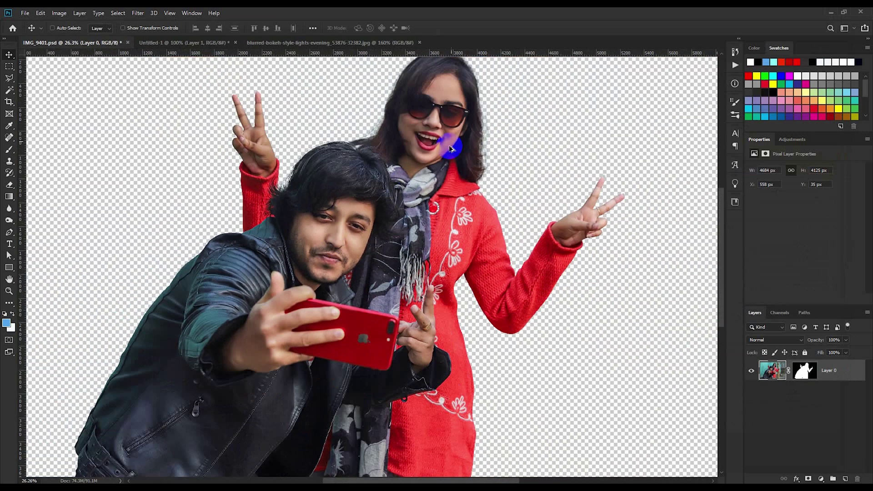
scroll(451, 148, up, 5)
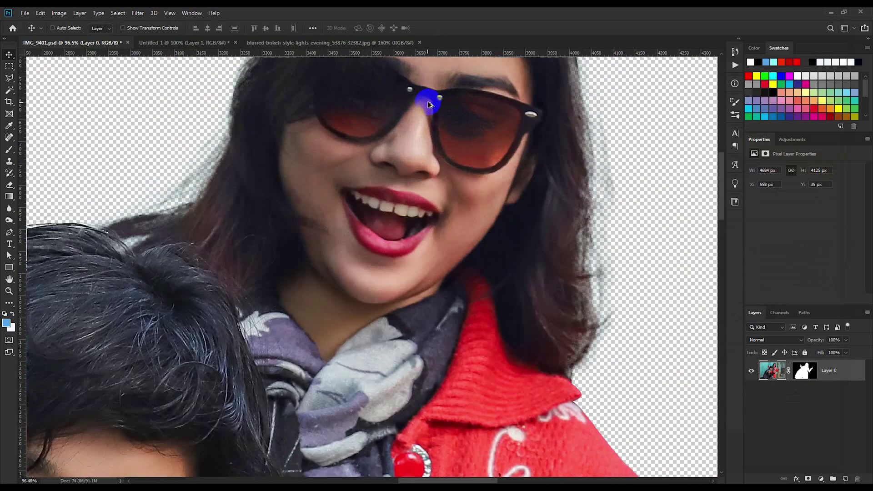
scroll(416, 193, down, 2)
scroll(416, 198, down, 1)
scroll(416, 198, down, 2)
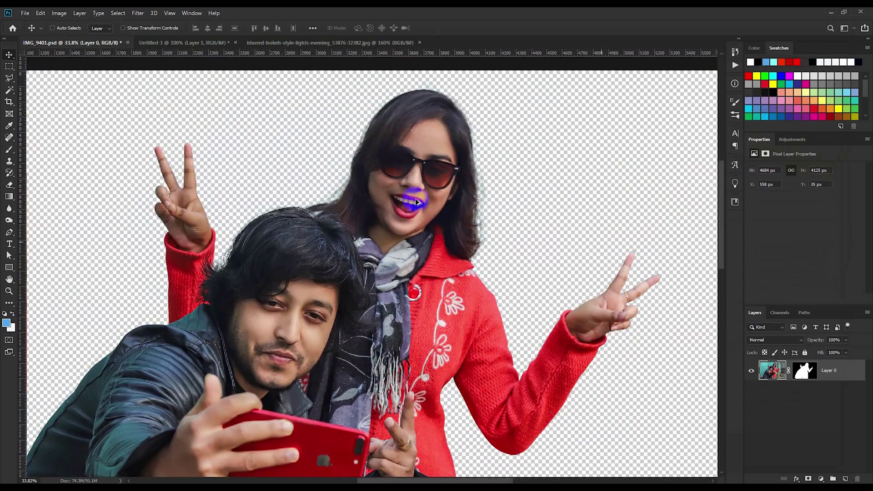
scroll(435, 256, down, 1)
scroll(439, 250, down, 2)
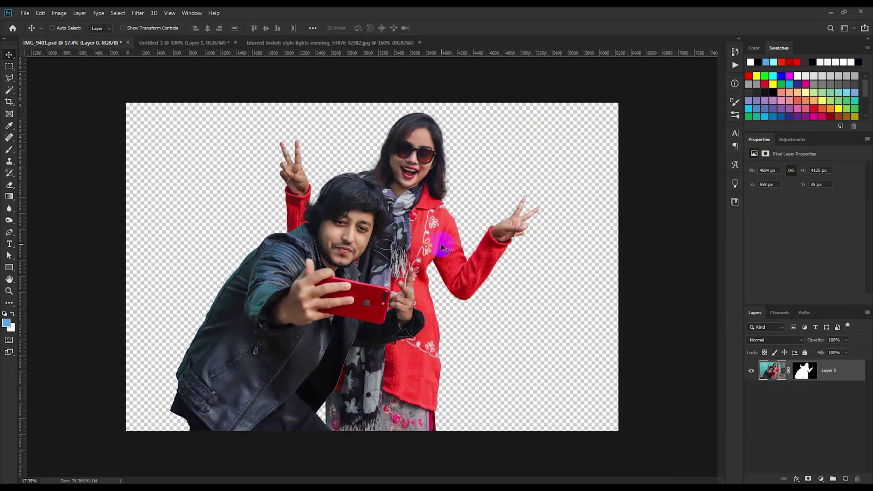
Step: Create a new 1000 × 1500 px portrait document from the 1000x1000 preset
click(26, 17)
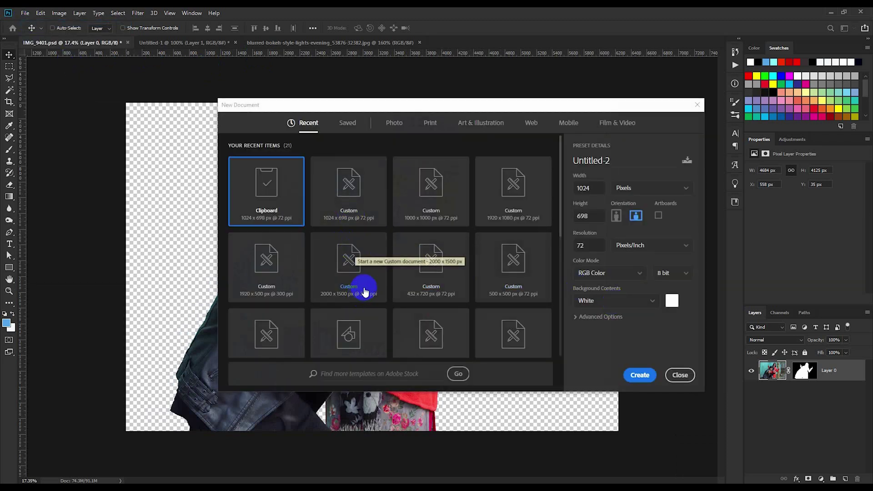
click(432, 207)
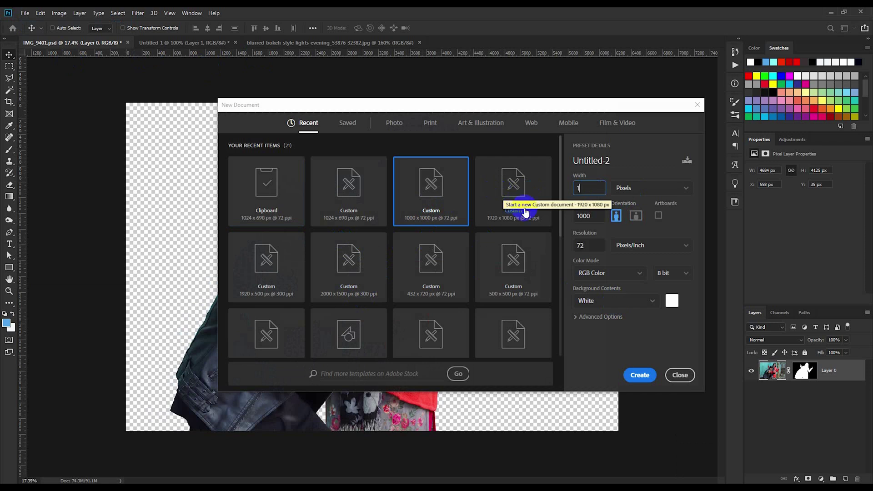
text(000)
double_click(596, 216)
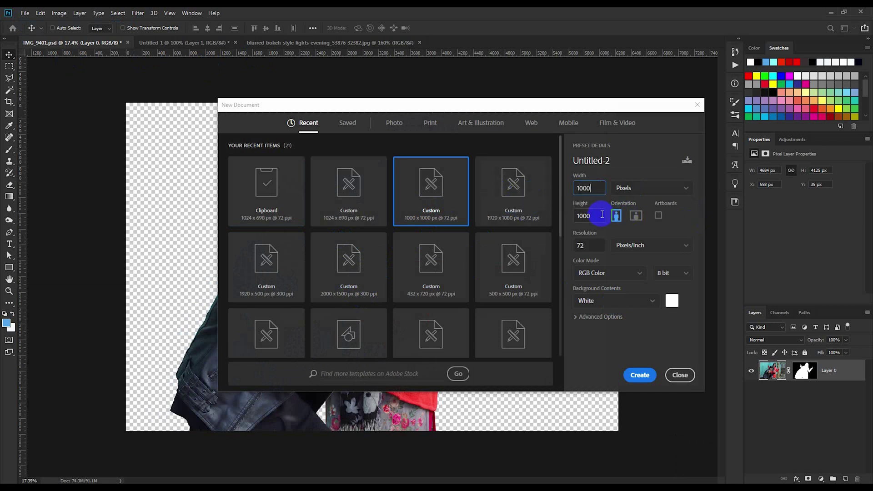
text(1500)
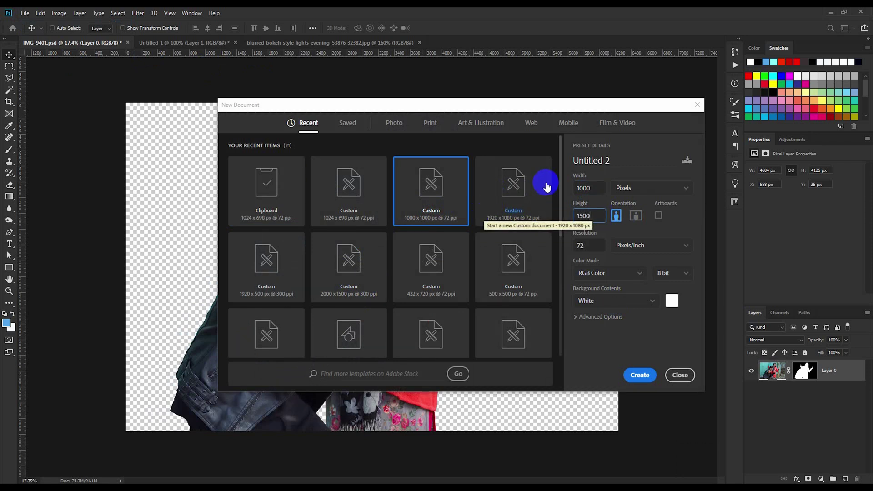
click(641, 375)
Step: Drag the pink bokeh layer from Untitled-1 into Untitled-2
scroll(482, 245, down, 1)
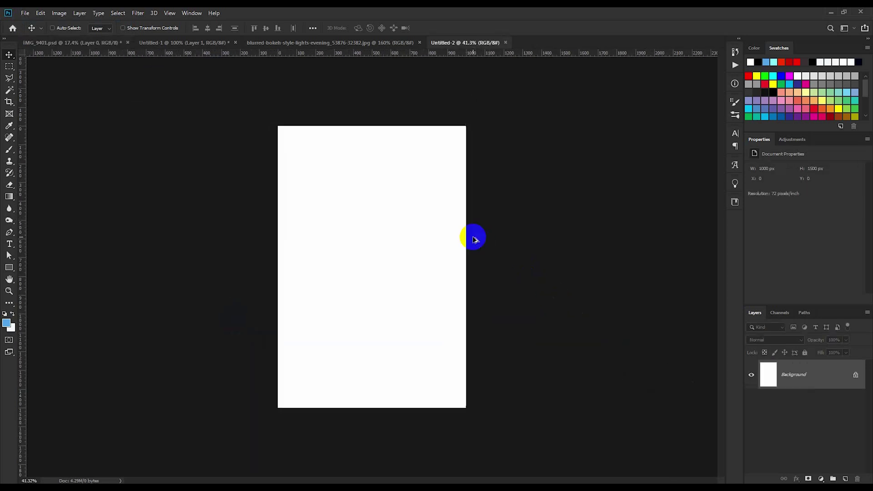
click(366, 42)
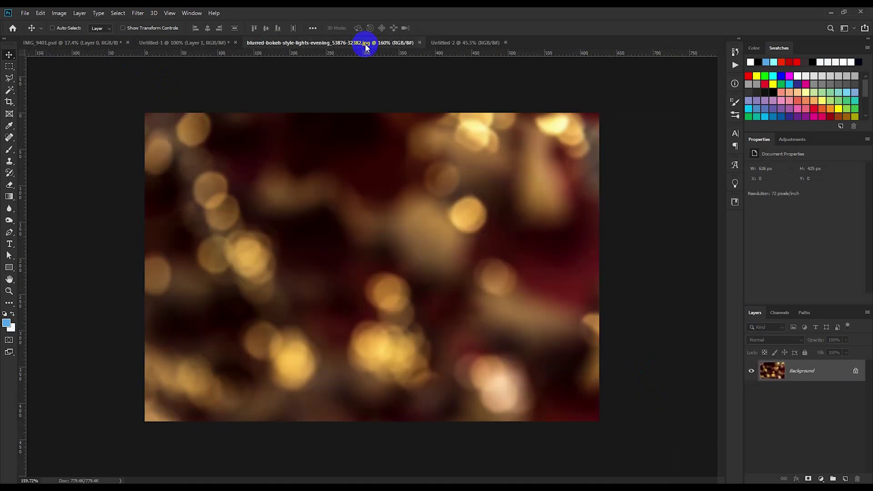
click(212, 43)
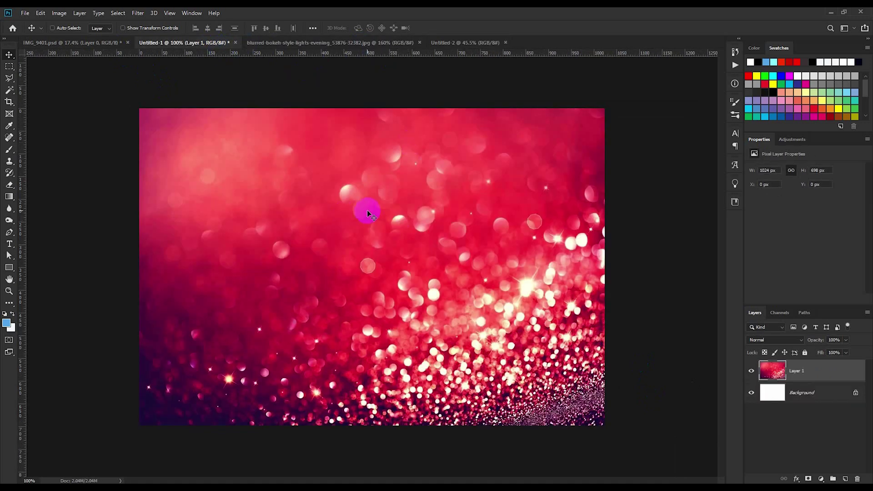
mouse_move(367, 210)
mouse_down()
mouse_move(448, 46)
mouse_move(373, 197)
mouse_up()
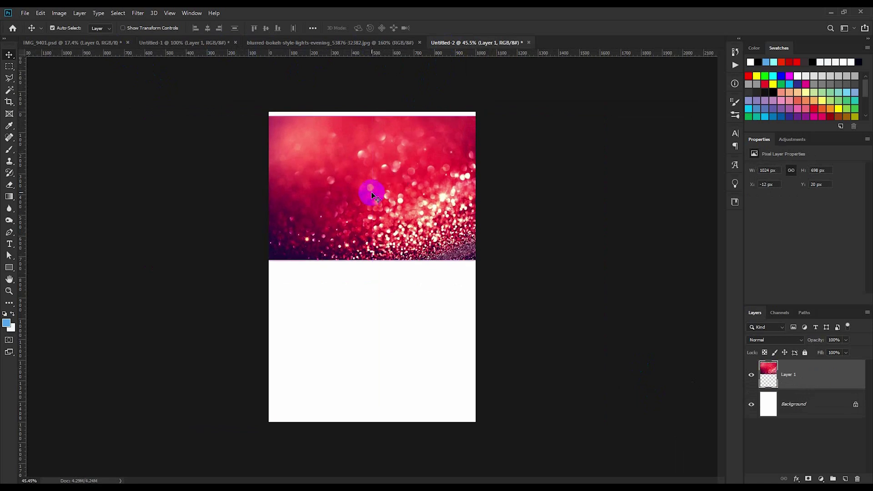
Step: In Free Transform, rotate the bokeh 90° clockwise and flip it vertically
key(ctrl+t)
right_click(373, 195)
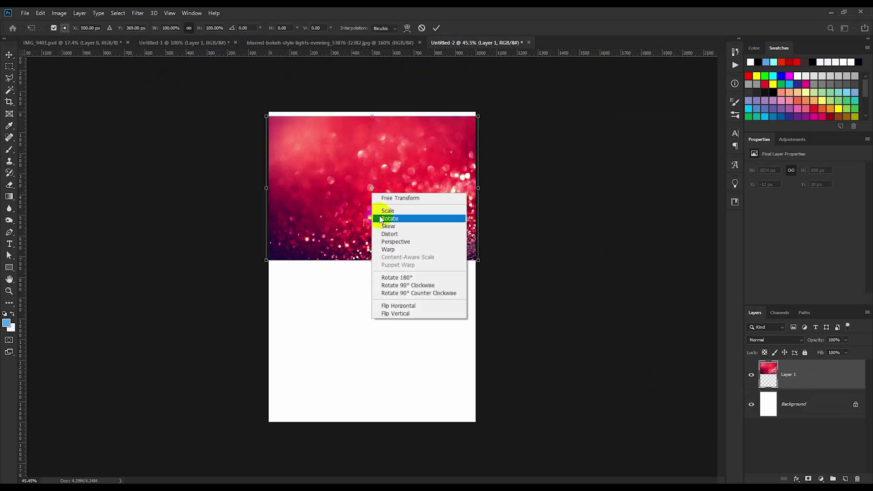
click(410, 286)
drag(390, 211, 384, 258)
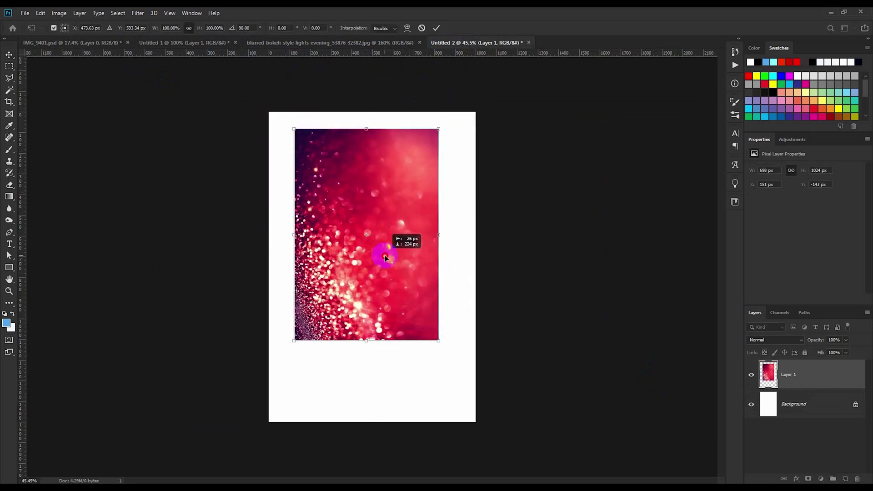
right_click(384, 258)
click(415, 374)
right_click(399, 283)
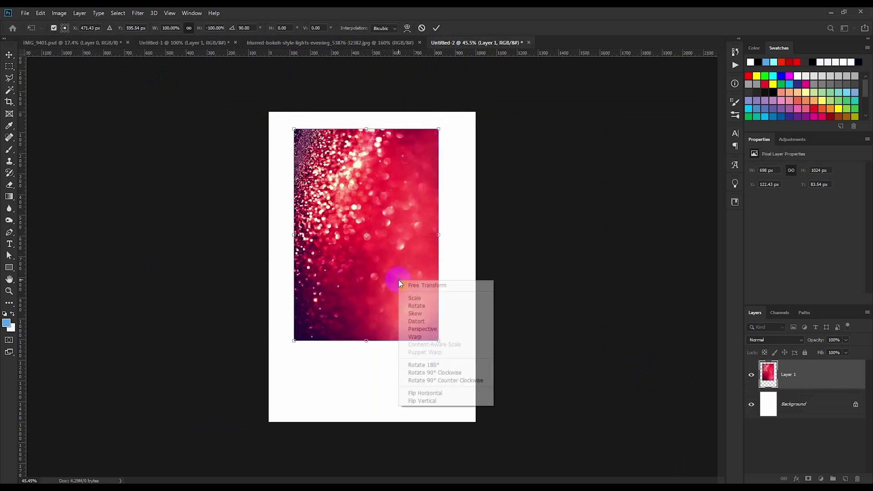
click(423, 400)
right_click(408, 308)
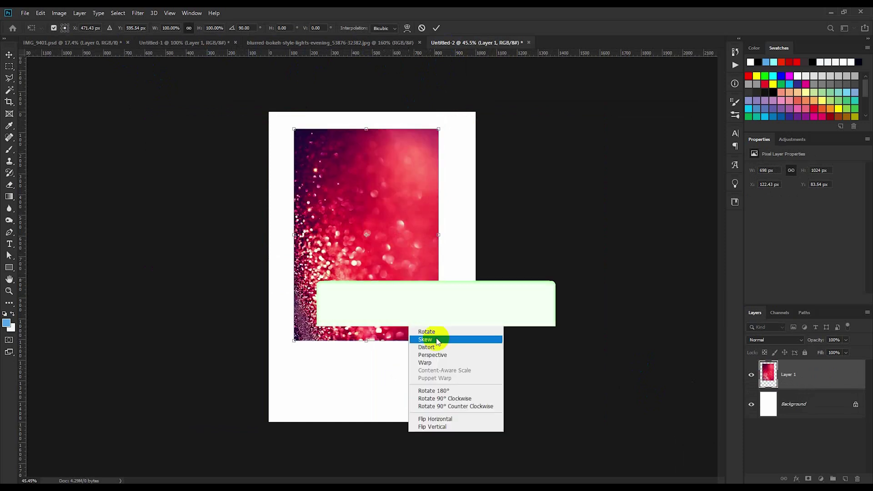
click(448, 427)
Step: Enlarge and rotate the bokeh to about -68° so it covers the whole canvas
drag(396, 318, 370, 301)
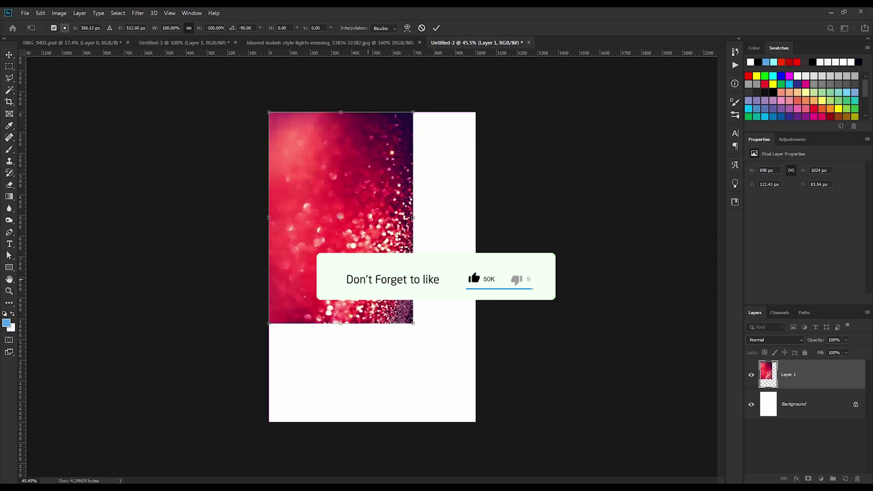
mouse_move(413, 323)
mouse_down()
mouse_move(505, 430)
mouse_move(506, 413)
mouse_up()
drag(269, 113, 67, 20)
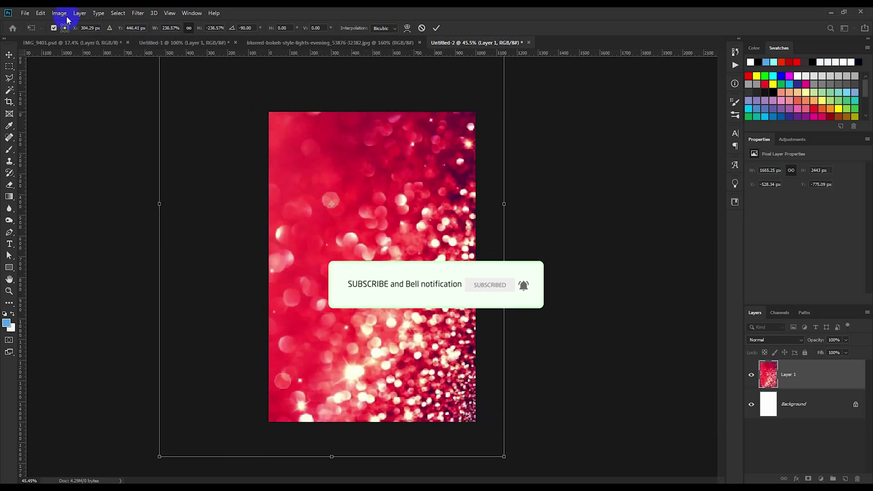
drag(393, 251, 458, 257)
drag(591, 228, 587, 308)
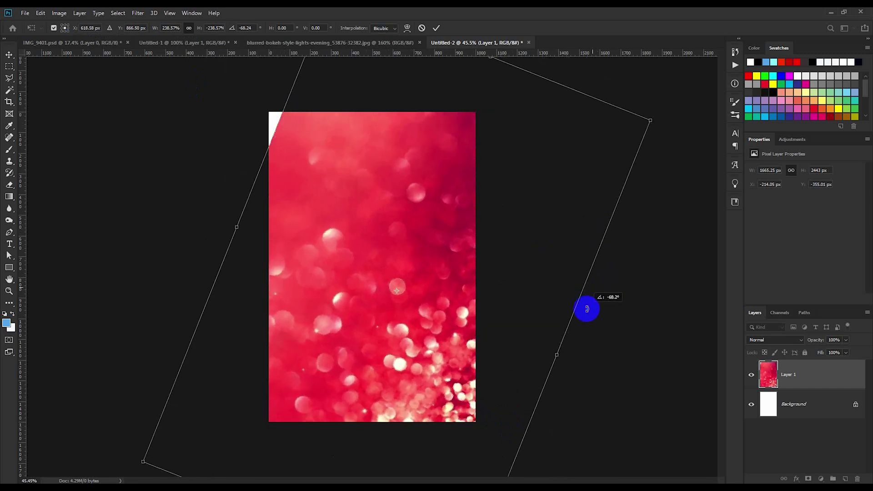
drag(455, 236, 430, 224)
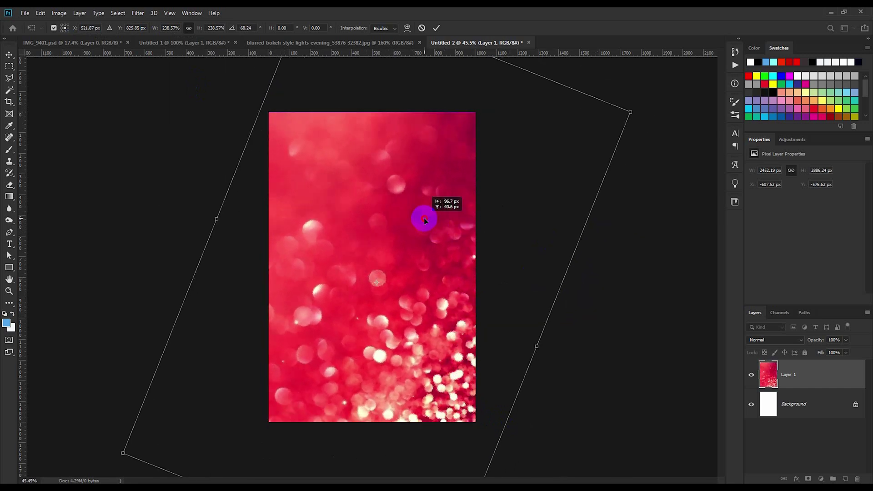
click(437, 28)
Step: Nudge the bokeh upward and merge it down into the Background layer
drag(453, 201, 450, 195)
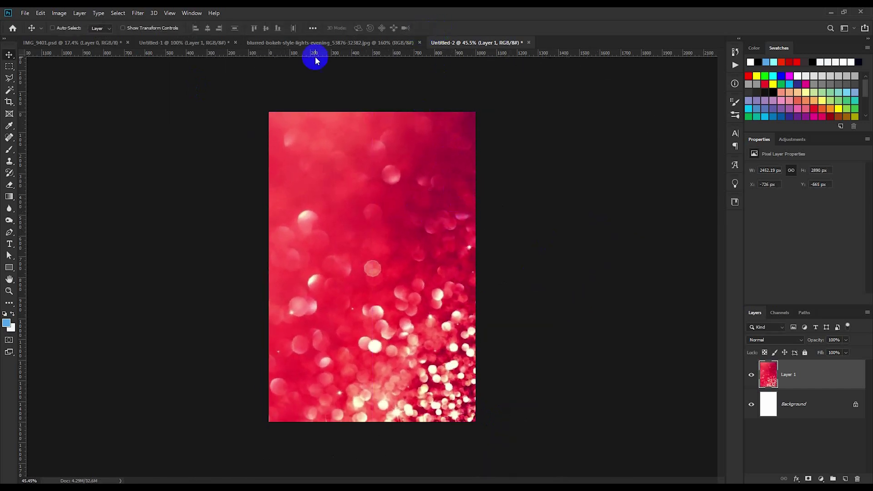
key(ctrl)
key(ctrl+e)
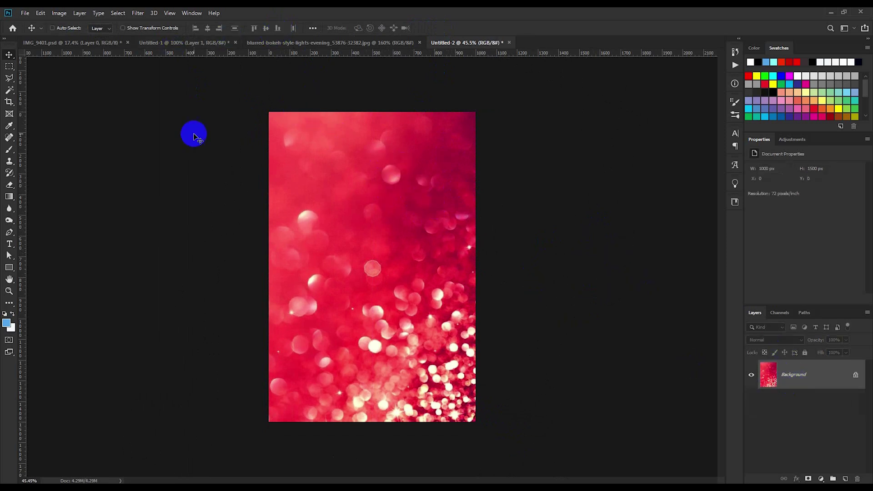
Step: Bring the couple layer from IMG_9401.psd into Untitled-2 and convert it to a smart object
click(101, 43)
mouse_move(386, 196)
mouse_down()
mouse_move(406, 184)
mouse_move(405, 315)
mouse_up()
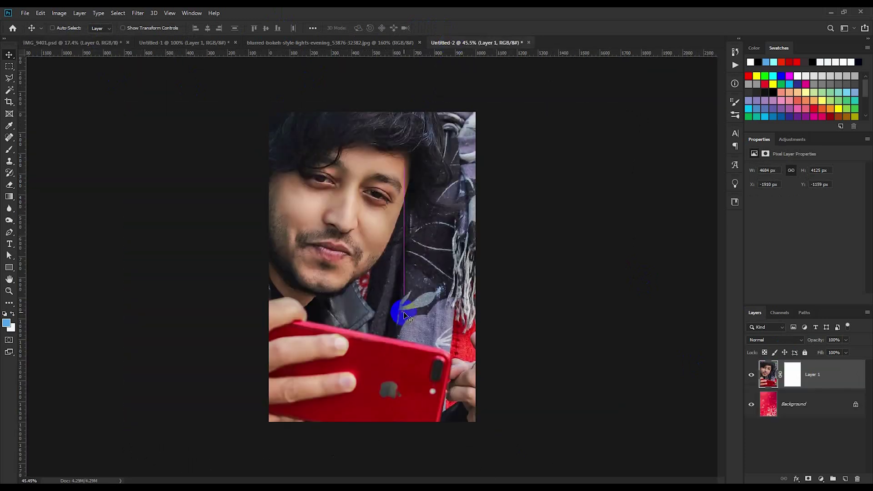
right_click(828, 368)
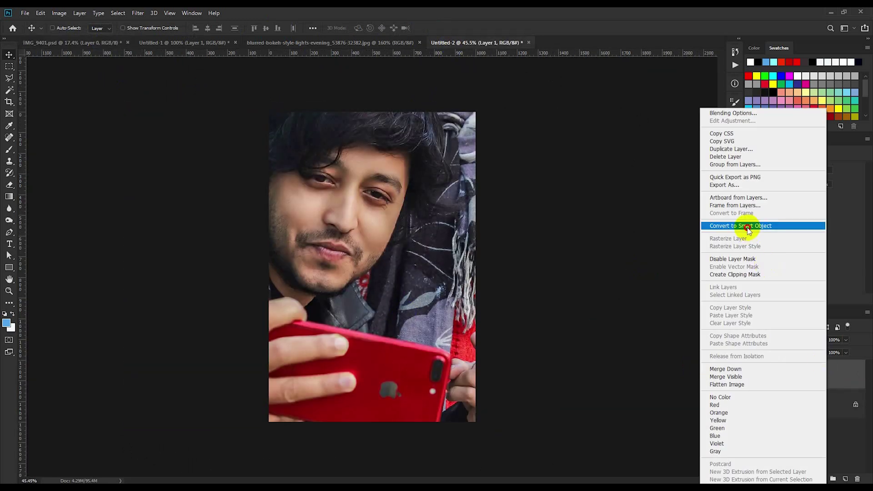
click(744, 227)
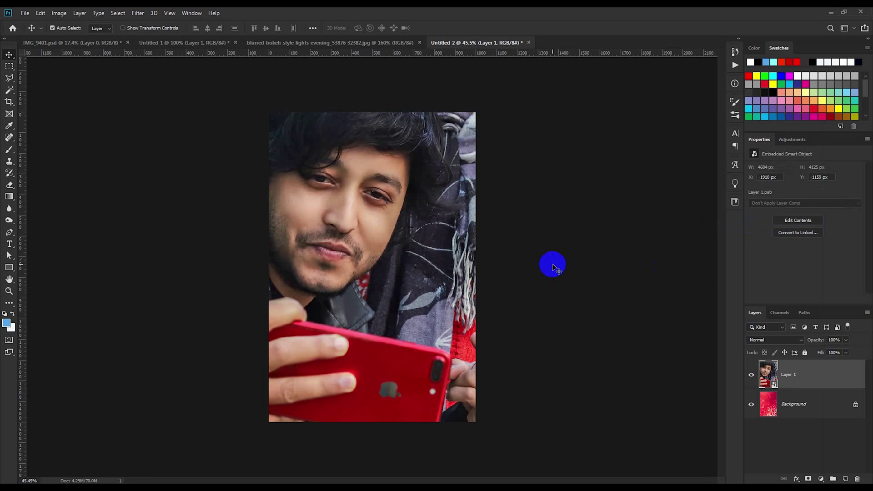
Step: Scale the couple to about 30%, tilt it about -14°, and anchor it at the bottom
key(ctrl+t)
mouse_move(163, 30)
mouse_down()
mouse_move(140, 30)
mouse_move(131, 47)
mouse_up()
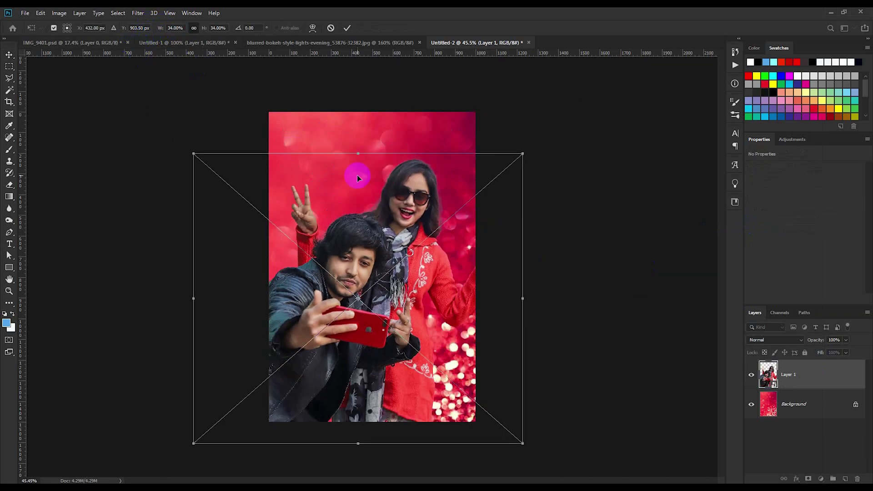
drag(358, 176, 347, 179)
mouse_move(513, 157)
mouse_down()
mouse_move(482, 185)
mouse_move(514, 185)
mouse_move(514, 170)
mouse_up()
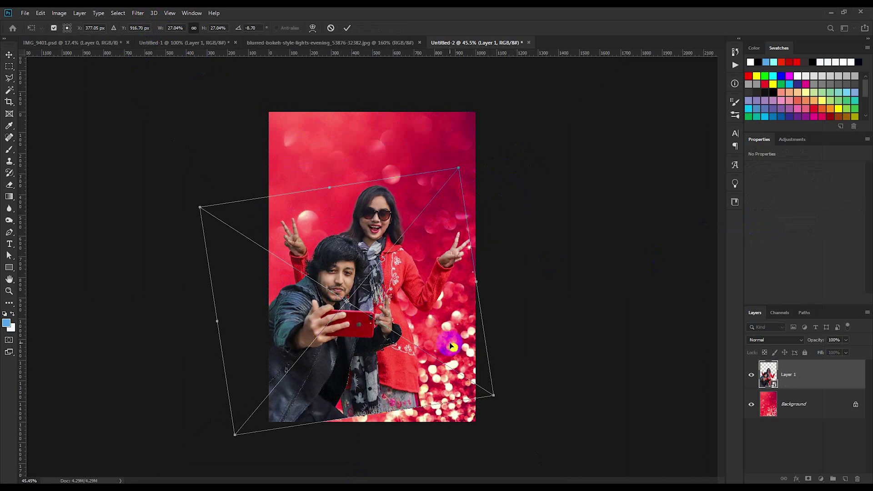
mouse_move(513, 343)
mouse_down()
mouse_move(516, 329)
mouse_move(518, 339)
mouse_up()
drag(429, 359, 434, 381)
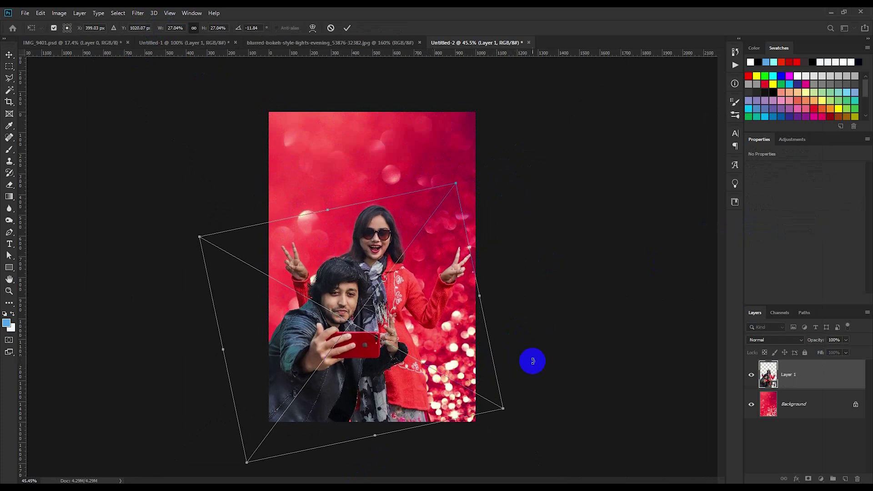
drag(532, 361, 536, 353)
drag(506, 401, 524, 414)
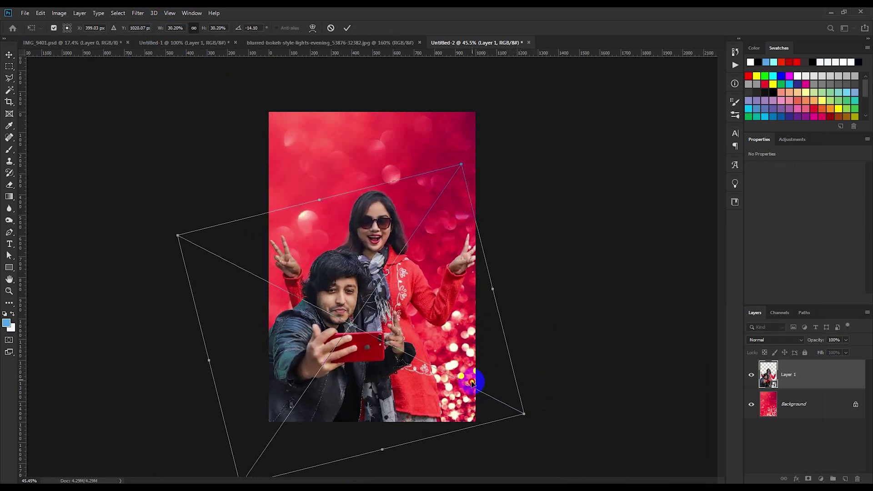
drag(472, 383, 471, 387)
drag(564, 346, 567, 348)
click(347, 29)
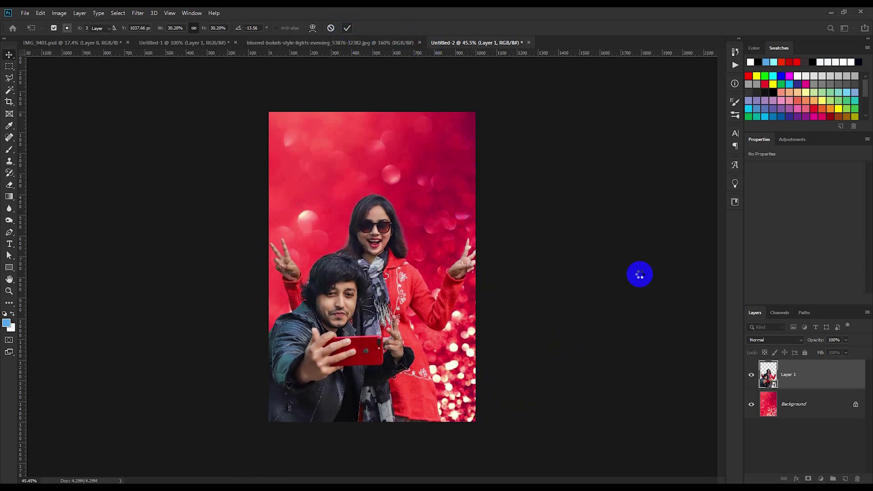
click(768, 403)
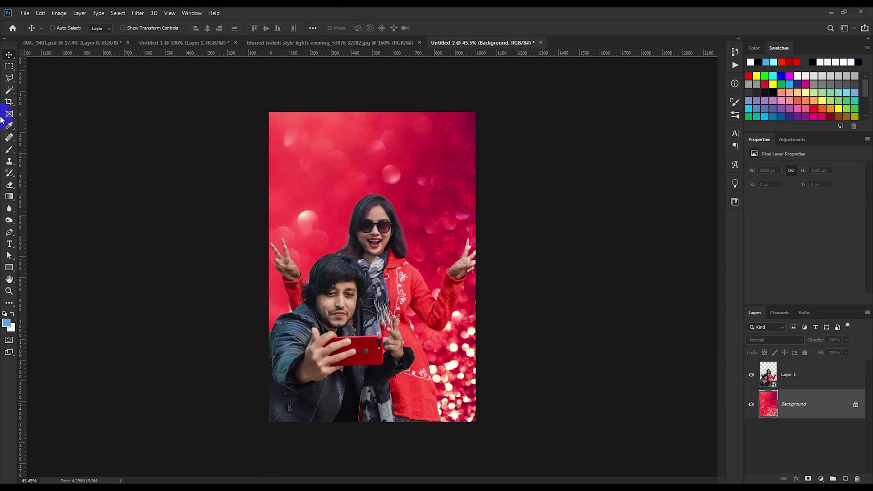
Step: Crop-widen the canvas evenly to 1342 px, leaving white strips on both sides
click(9, 102)
drag(480, 268, 514, 268)
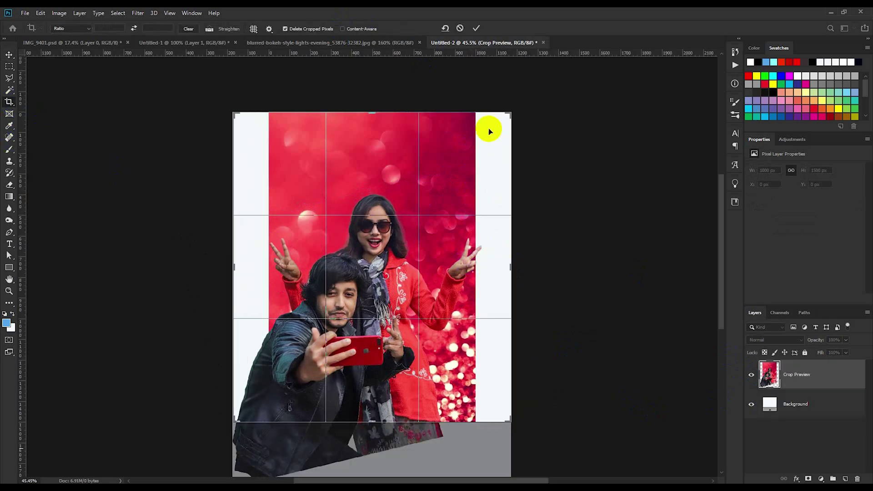
click(475, 29)
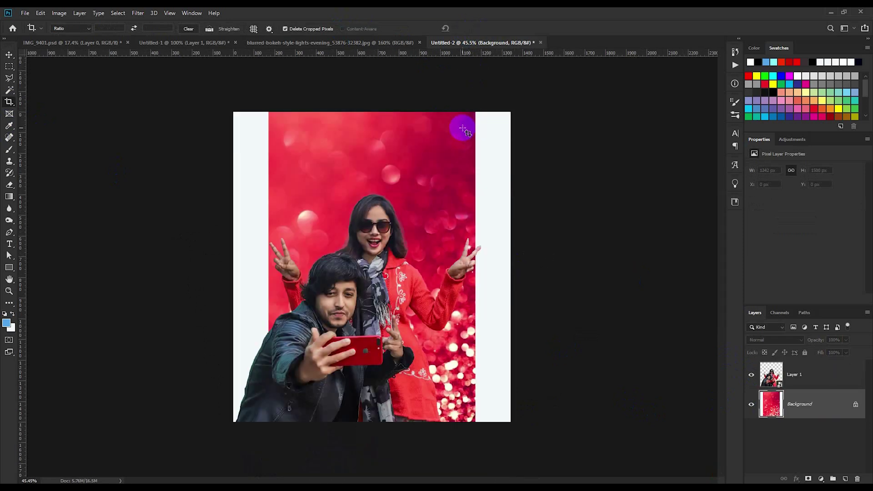
Step: With the Move tool, start dragging the pink bokeh layer from Untitled-1 toward the poster
click(9, 55)
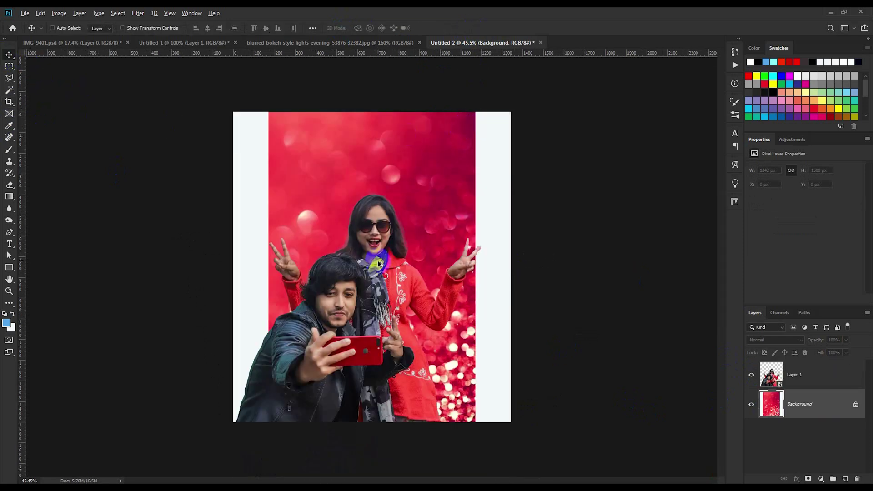
scroll(379, 264, up, 1)
drag(785, 403, 453, 62)
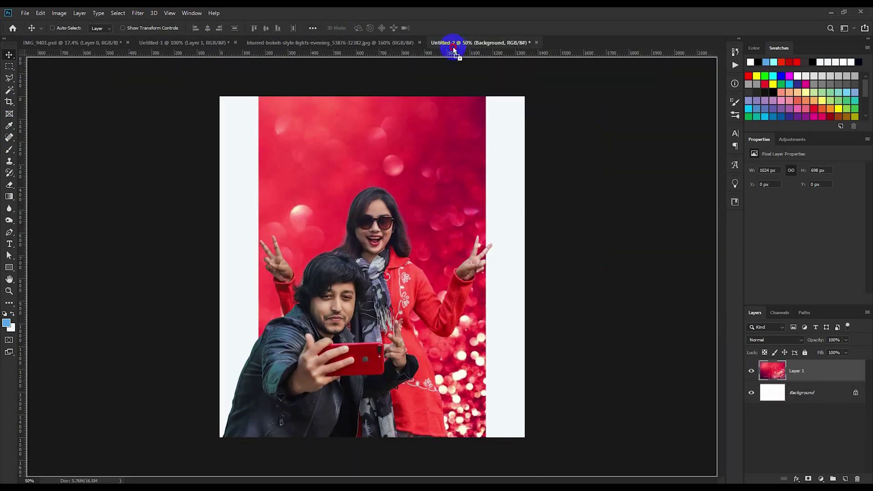
Step: Drop the bokeh copy into the poster, scale it to about 345% and rotate about 26°
drag(453, 62, 354, 198)
key(ctrl+t)
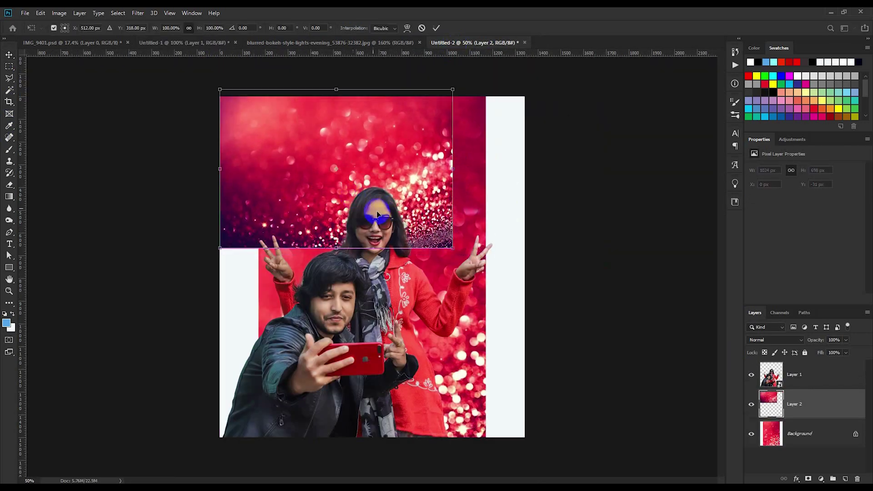
drag(460, 245, 794, 472)
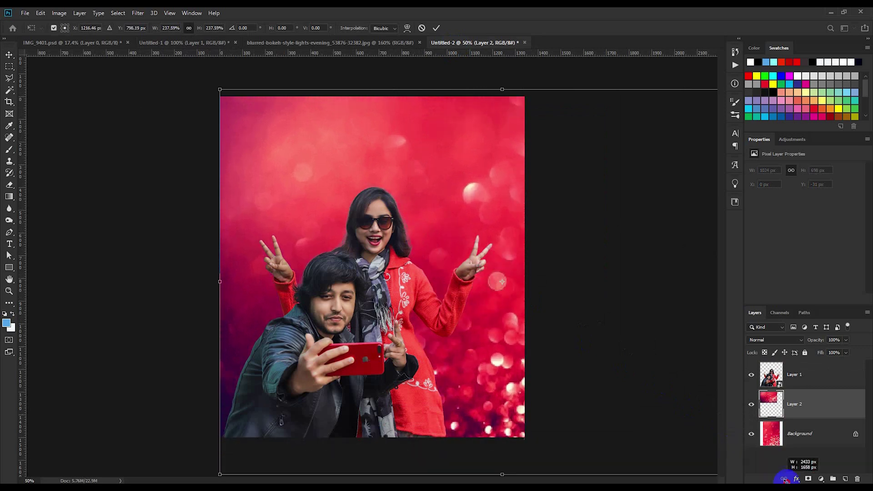
drag(489, 292, 369, 293)
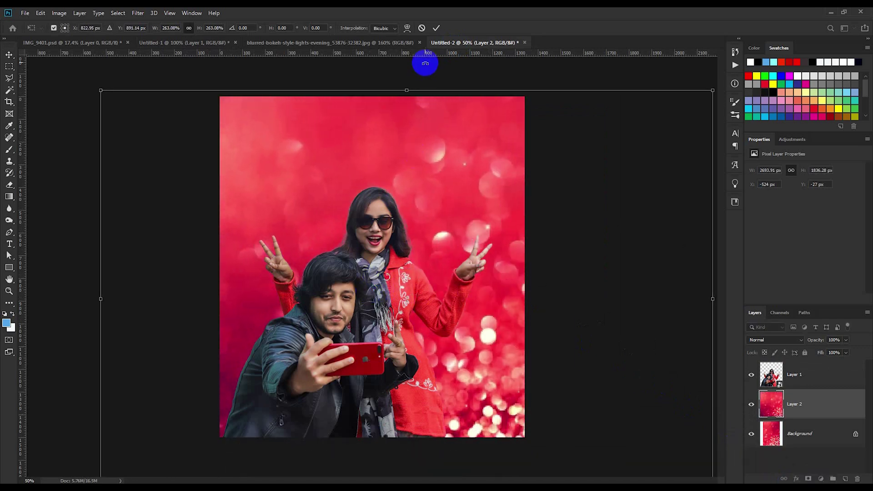
drag(426, 63, 484, 127)
scroll(476, 198, down, 2)
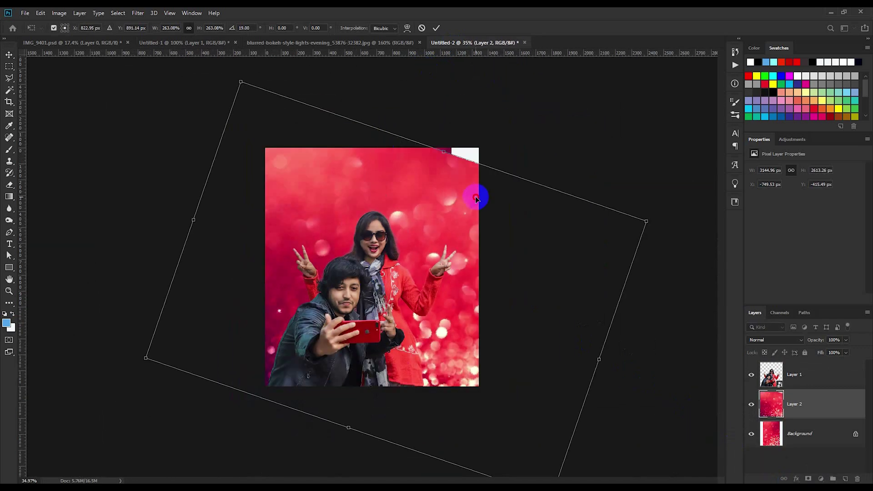
drag(646, 223, 723, 205)
key(alt+shift)
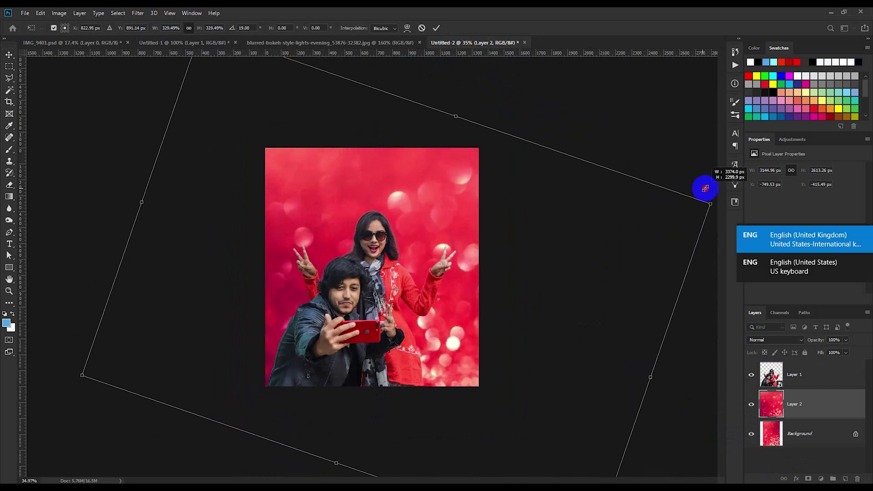
drag(655, 208, 571, 155)
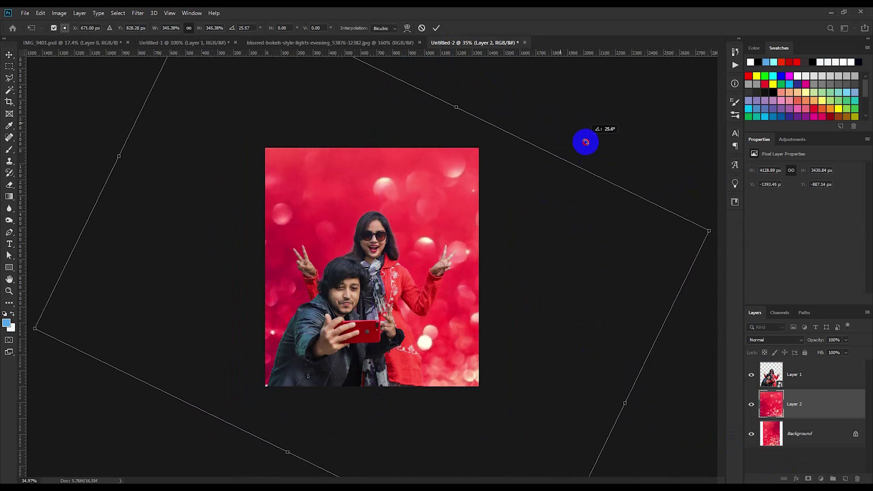
click(436, 28)
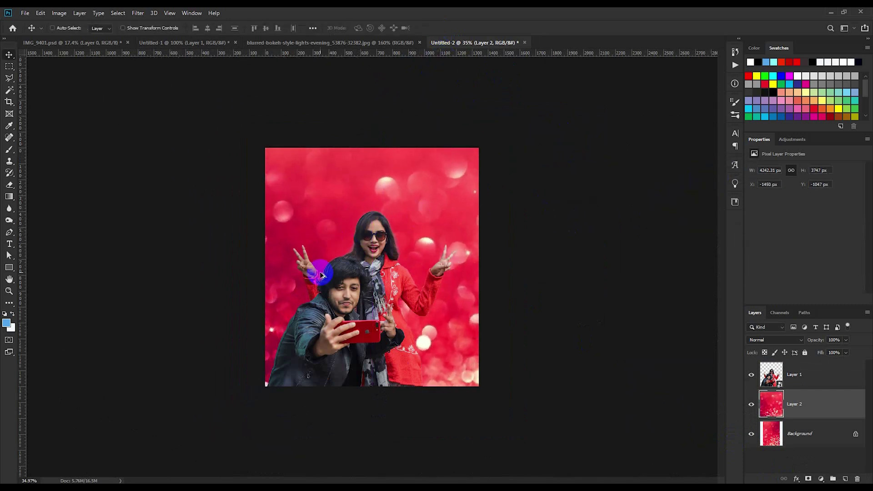
Step: Reposition the bokeh layer so it sits behind the couple
scroll(322, 275, up, 3)
drag(486, 241, 477, 241)
scroll(337, 268, up, 3)
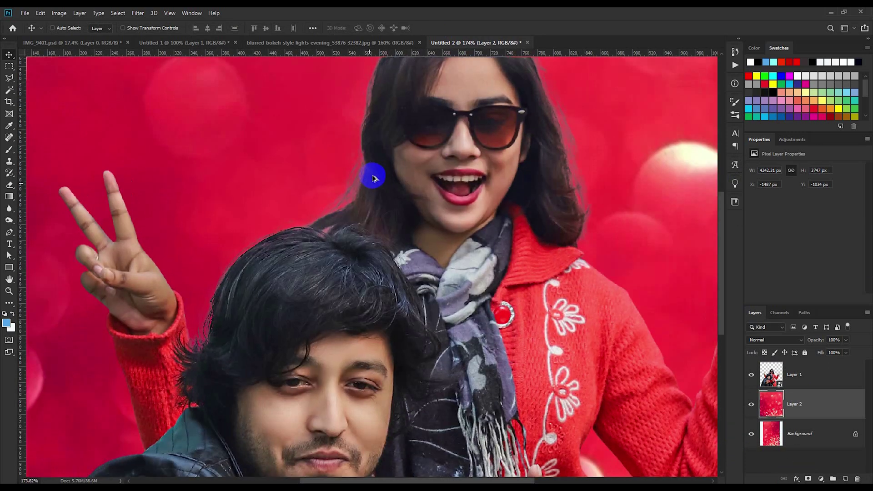
alt+scroll(418, 234, down, 10)
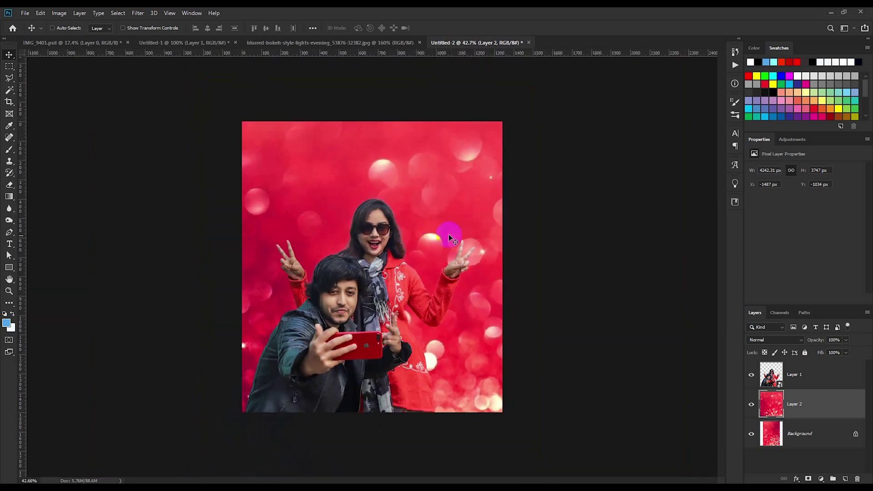
mouse_move(449, 234)
mouse_down()
mouse_move(474, 258)
mouse_move(488, 291)
mouse_move(509, 279)
mouse_up()
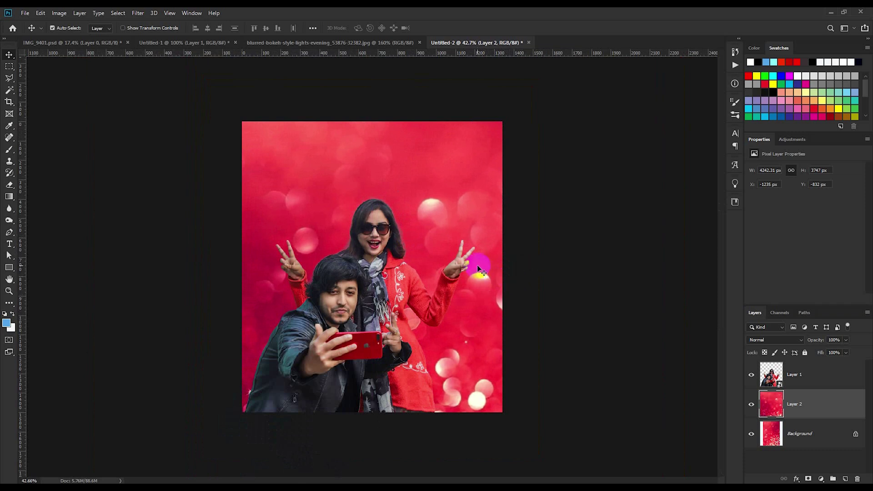
key(ctrl+t)
Step: Flip the bokeh layer horizontally and back, then tilt it to -13.65°
right_click(442, 261)
click(482, 372)
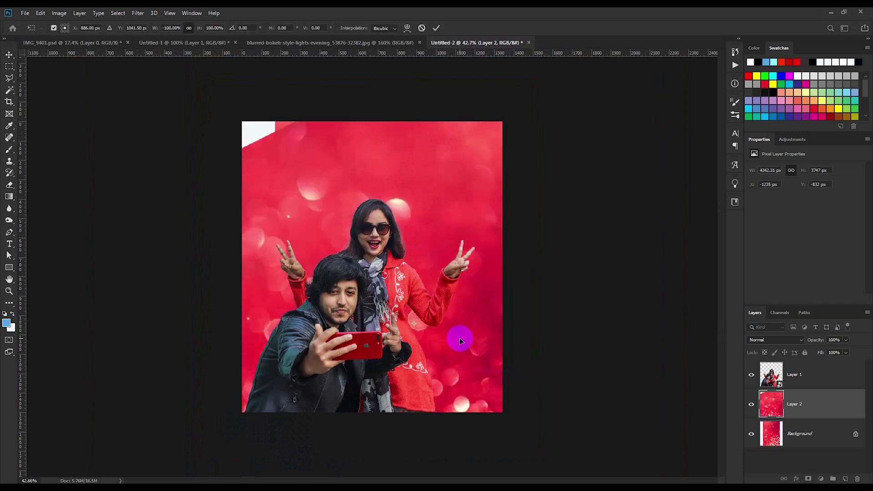
mouse_move(458, 337)
mouse_down()
mouse_move(414, 318)
mouse_move(415, 303)
mouse_move(399, 314)
mouse_up()
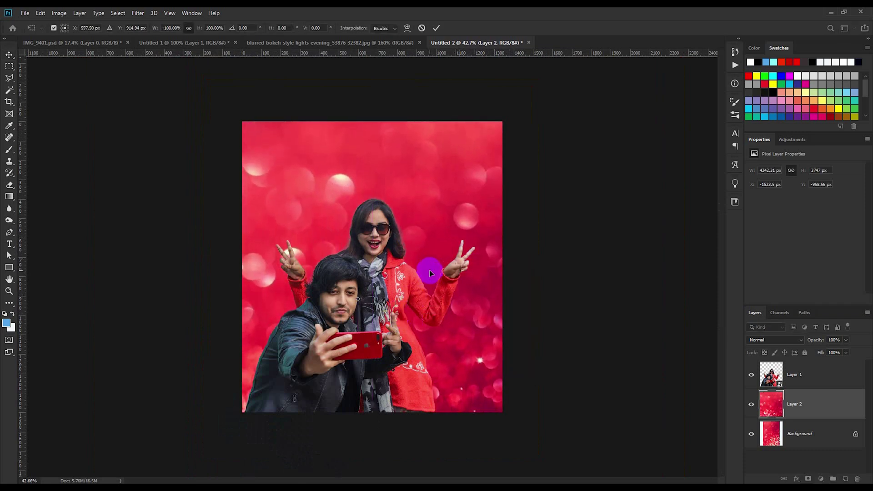
drag(429, 270, 430, 266)
scroll(430, 267, down, 2)
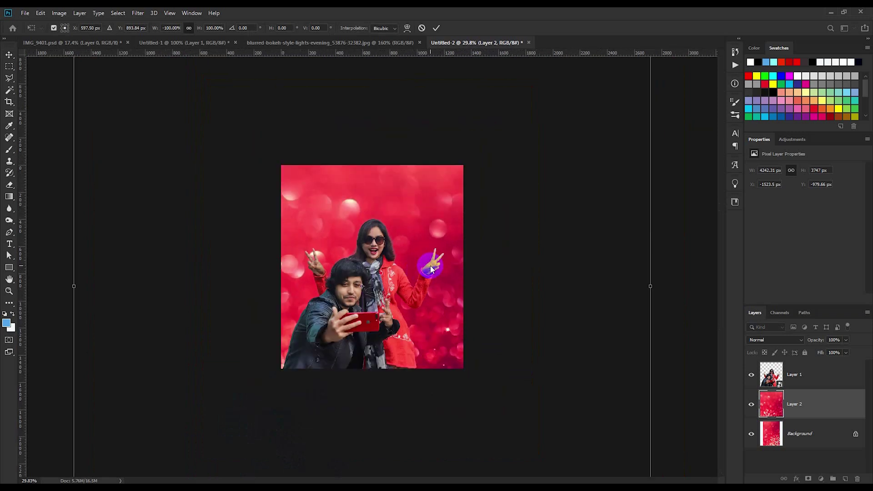
right_click(430, 266)
click(468, 379)
drag(421, 347, 447, 366)
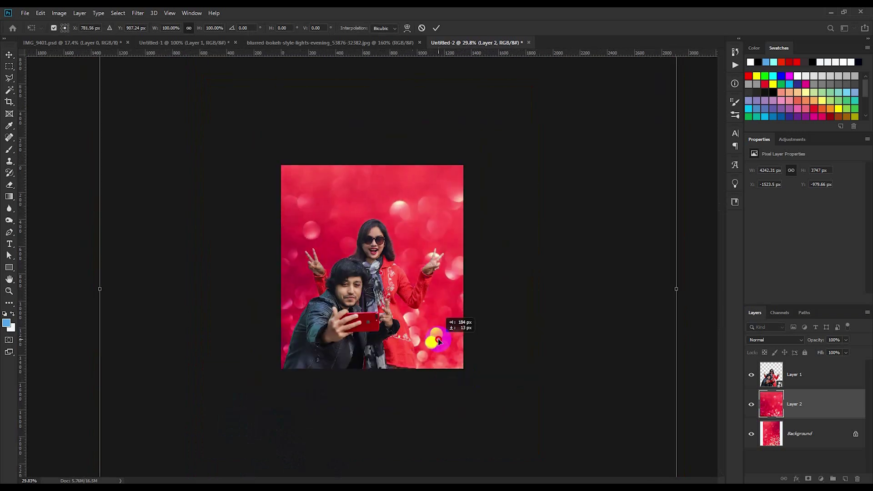
drag(90, 276, 88, 349)
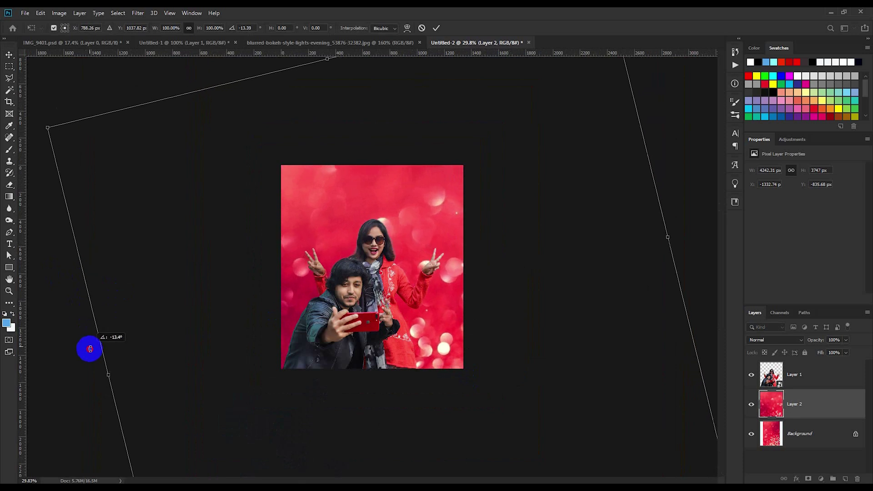
mouse_move(371, 304)
mouse_down()
mouse_move(375, 296)
mouse_move(367, 313)
mouse_up()
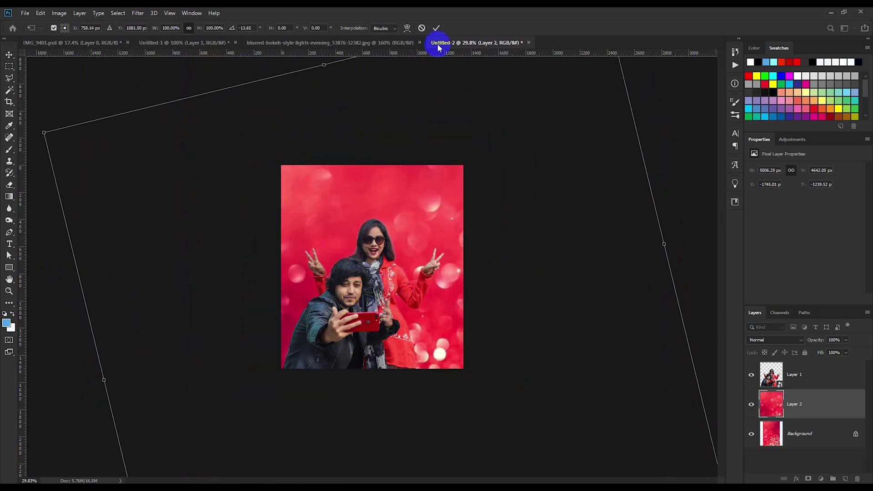
click(436, 28)
Step: Crop-extend the canvas top edge to make it 1342 × 1666 px
key(ctrl+plus)
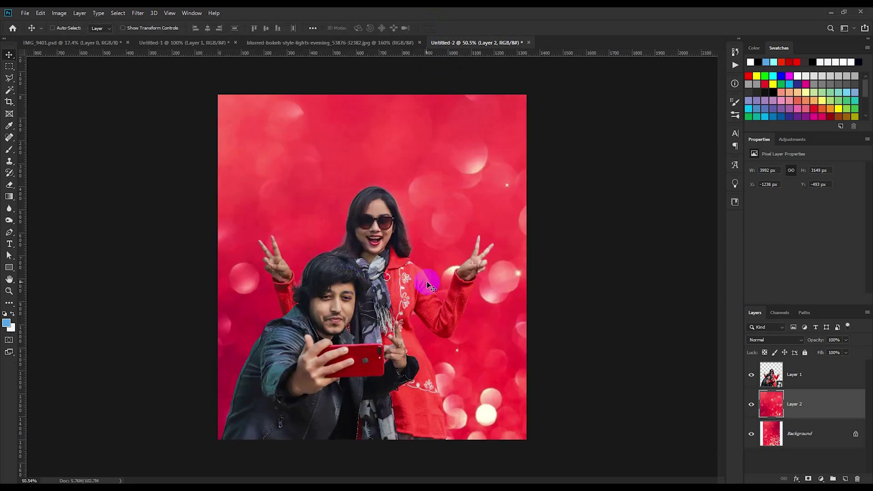
click(10, 102)
drag(374, 99, 374, 78)
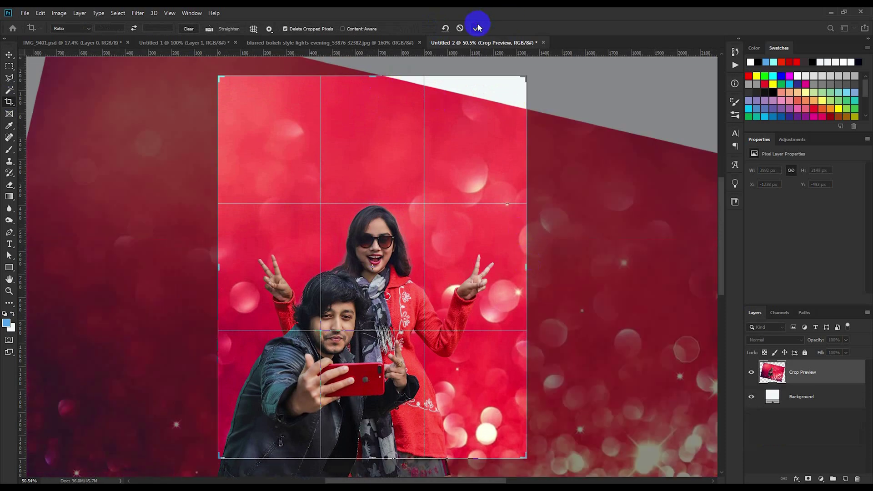
click(478, 28)
click(9, 55)
key(ctrl+minus)
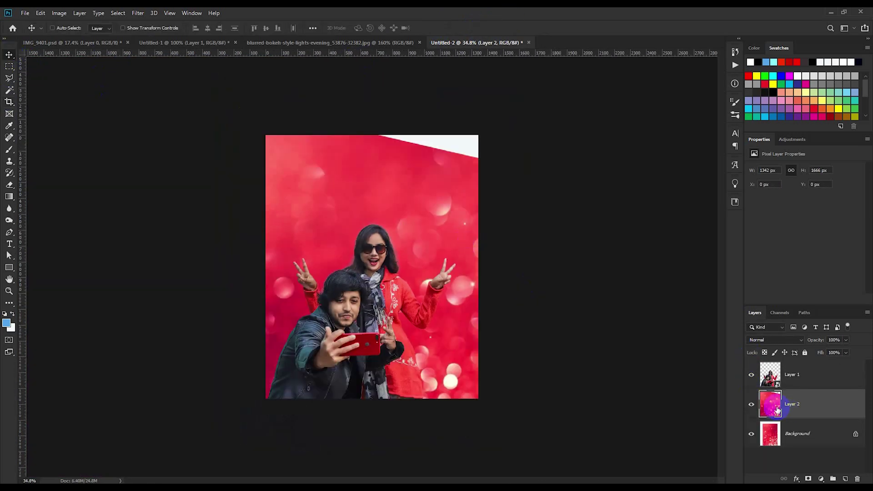
Step: Enlarge the bokeh layer to about 111% to cover the white corner and merge it into Background
key(ctrl+t)
drag(479, 135, 507, 107)
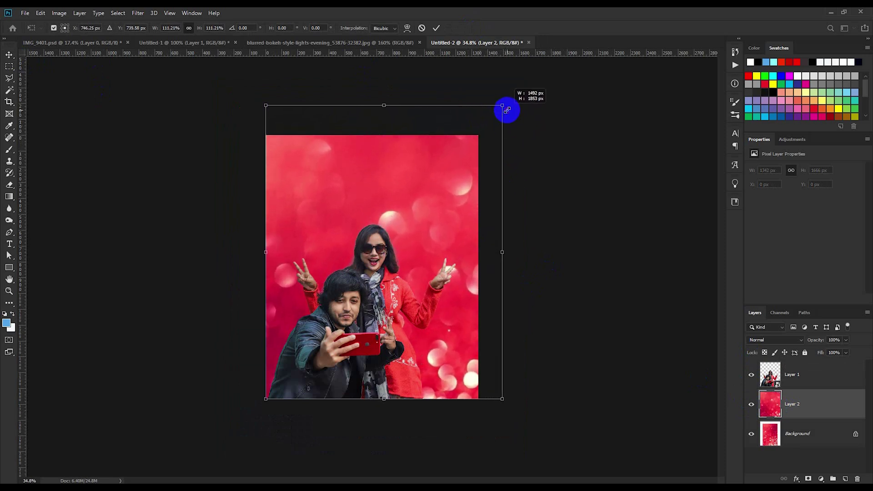
drag(458, 172, 446, 171)
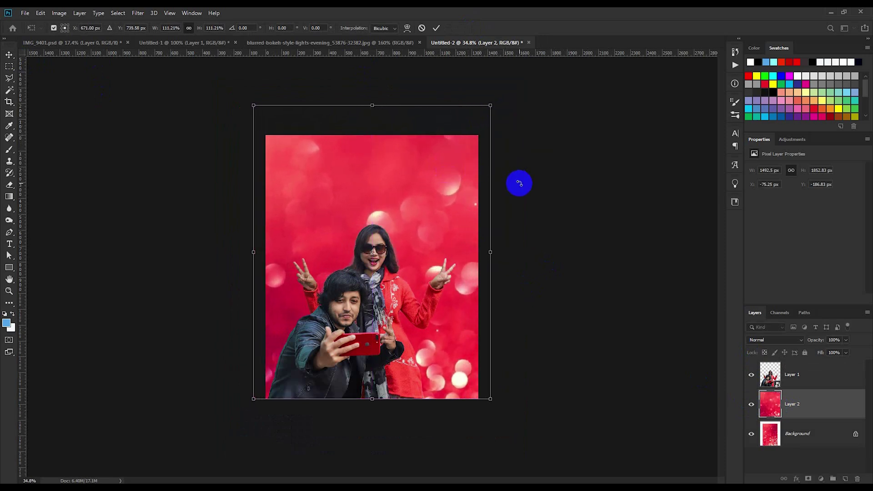
click(436, 27)
click(791, 427)
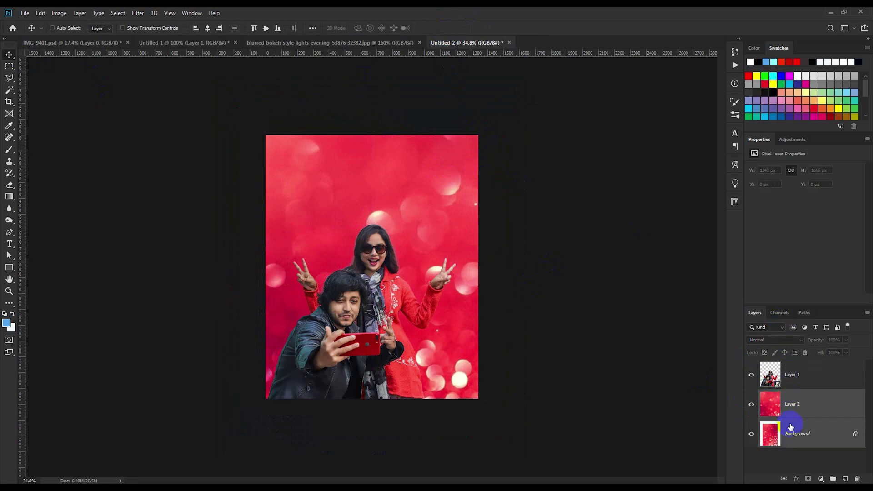
key(ctrl+e)
Step: Scale the couple's Layer 1 up to about 35.7%
scroll(462, 321, up, 2)
scroll(465, 326, up, 3)
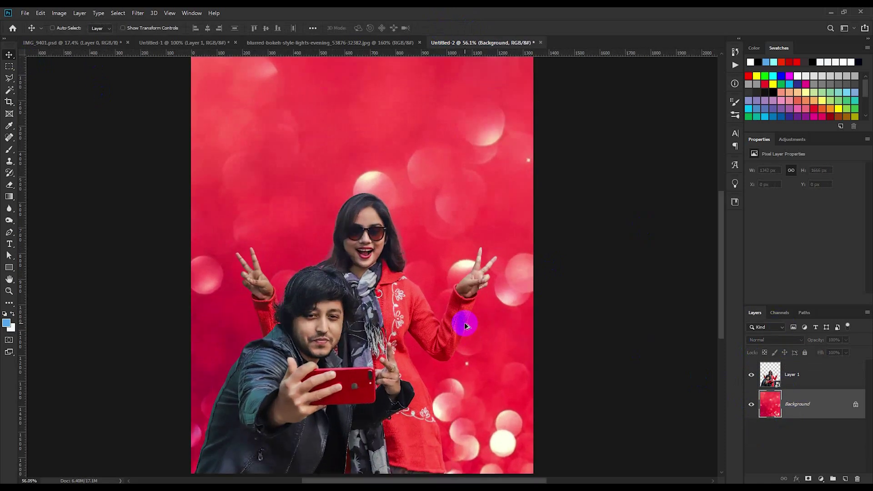
click(800, 375)
key(ctrl+t)
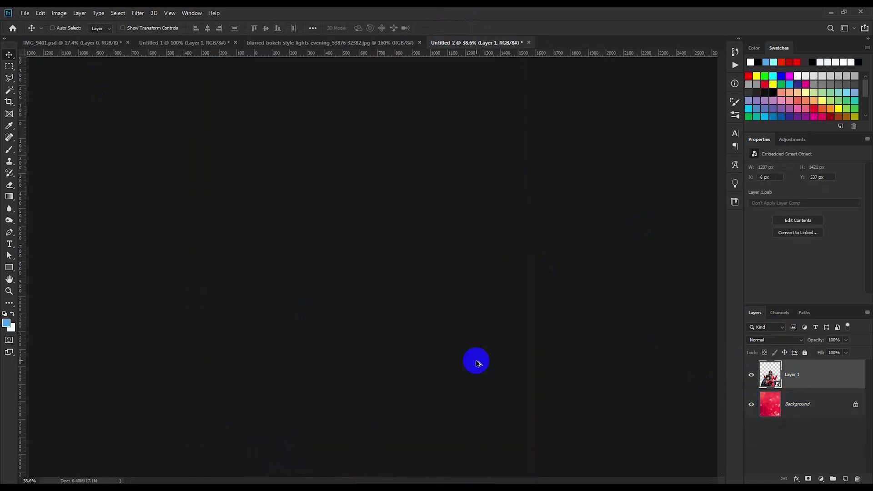
scroll(476, 361, down, 2)
drag(446, 200, 464, 174)
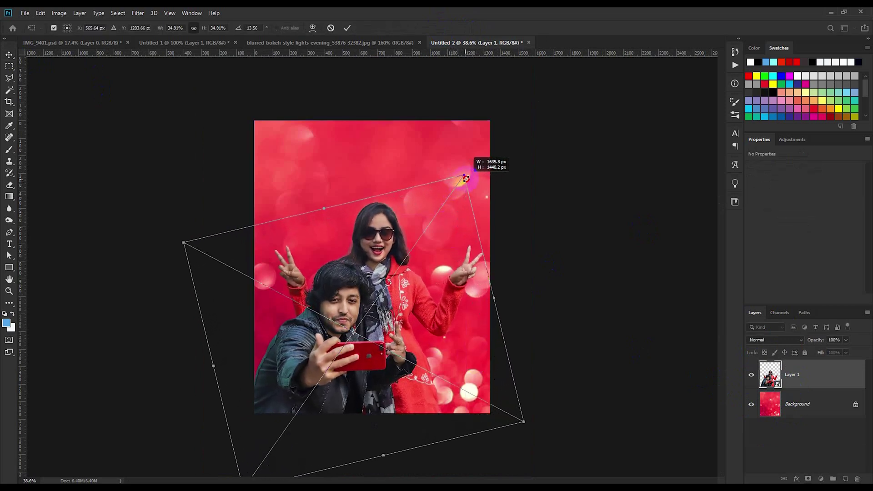
drag(438, 226, 436, 226)
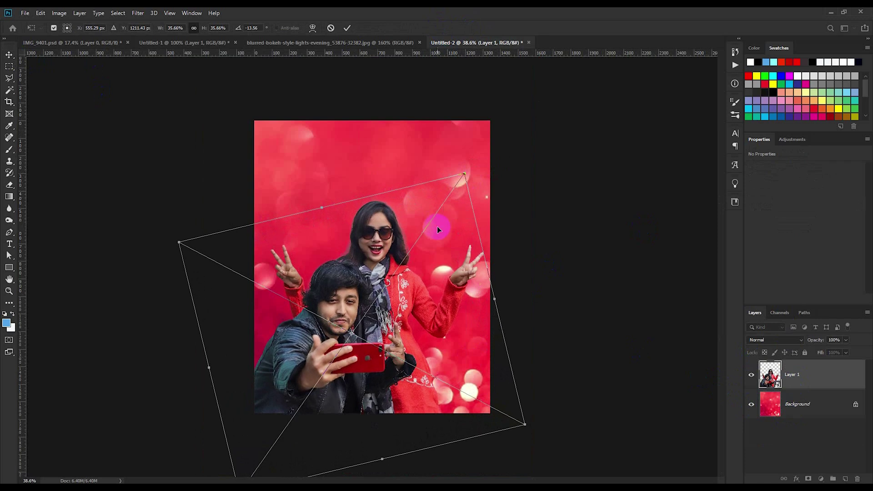
click(347, 27)
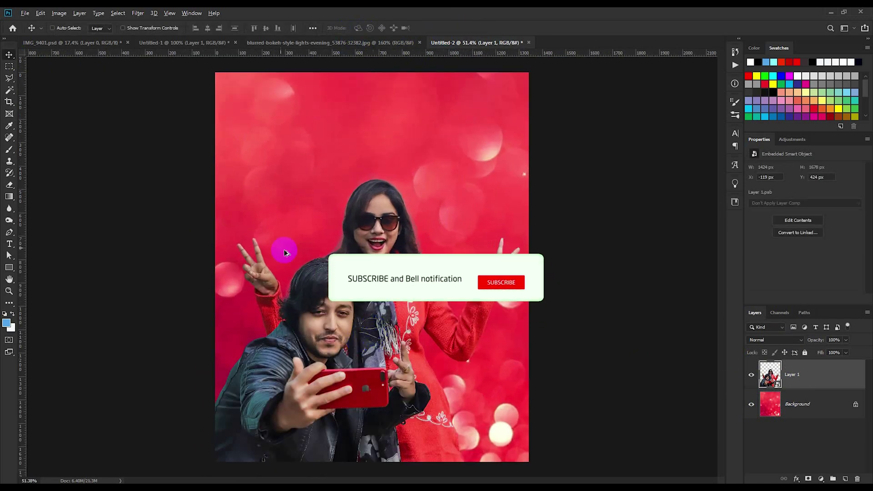
scroll(372, 222, up, 5)
scroll(372, 222, up, 2)
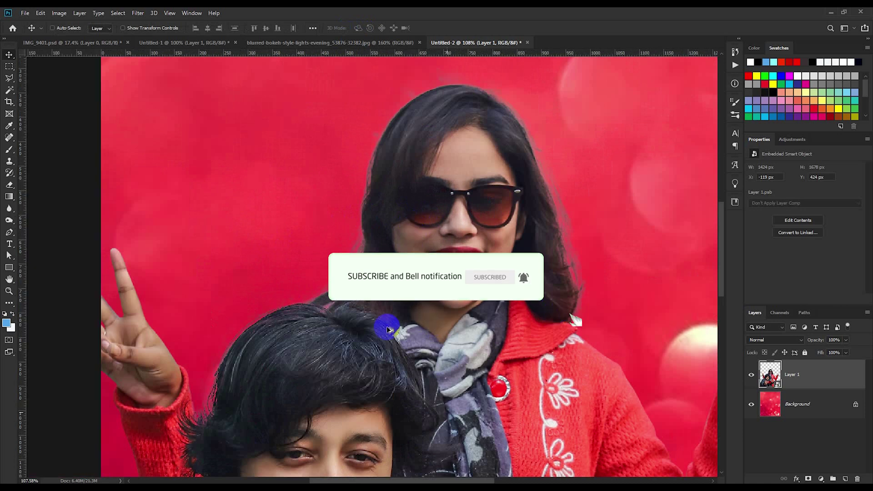
scroll(387, 329, down, 4)
scroll(387, 328, down, 2)
Step: Add a Curves adjustment above Background and bend it down to darken the image
click(800, 404)
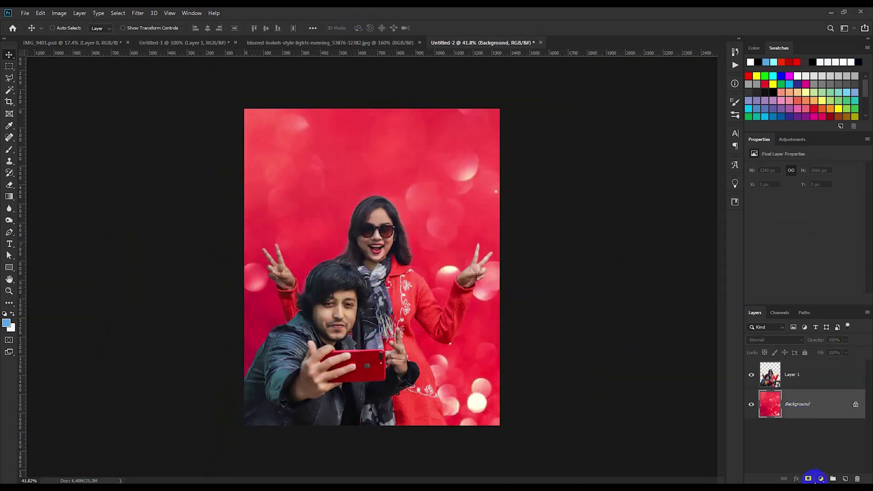
click(821, 479)
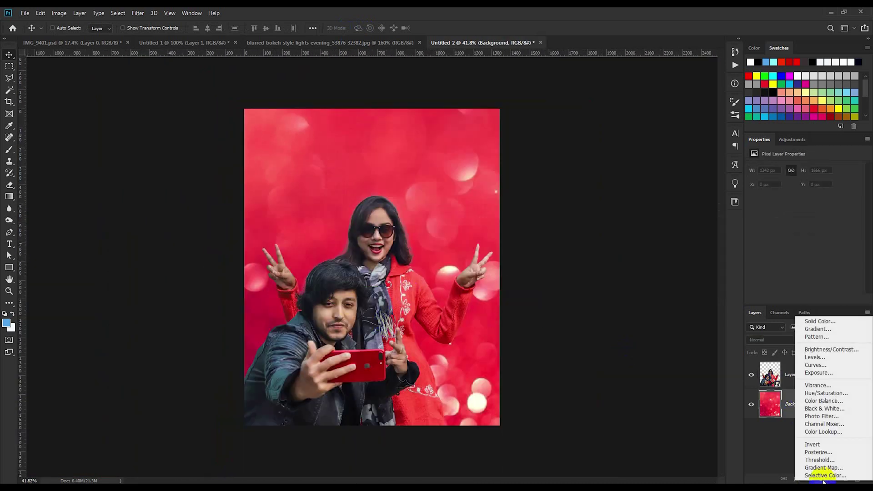
click(813, 365)
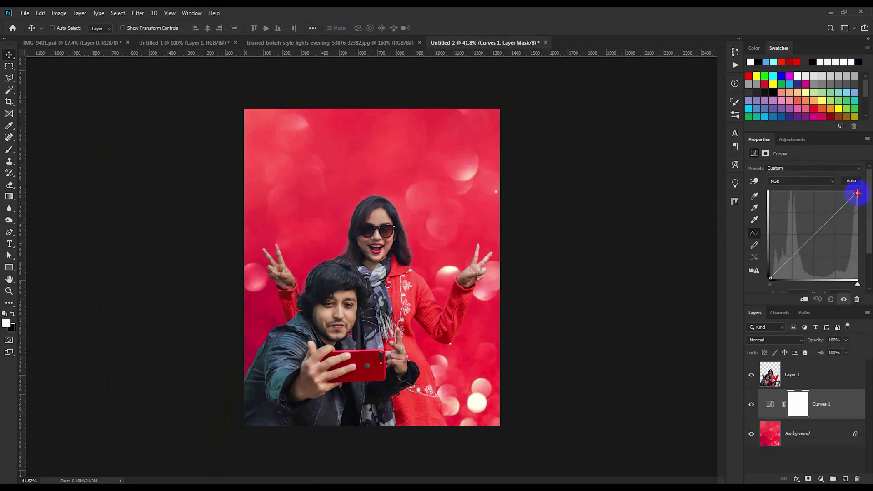
drag(857, 193, 867, 212)
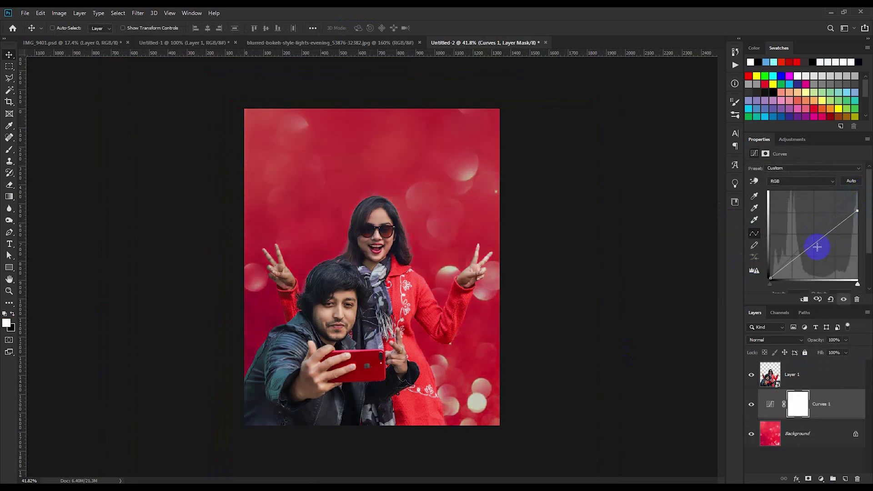
mouse_move(817, 246)
mouse_down()
mouse_move(821, 254)
mouse_move(818, 247)
mouse_up()
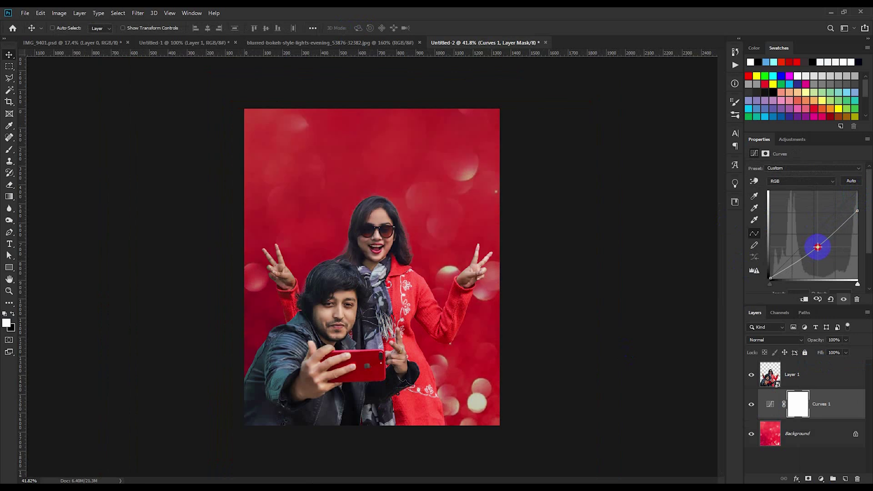
Step: Add Brightness/Contrast at -44 and paint its mask at 100% opacity to spare the centre
click(821, 479)
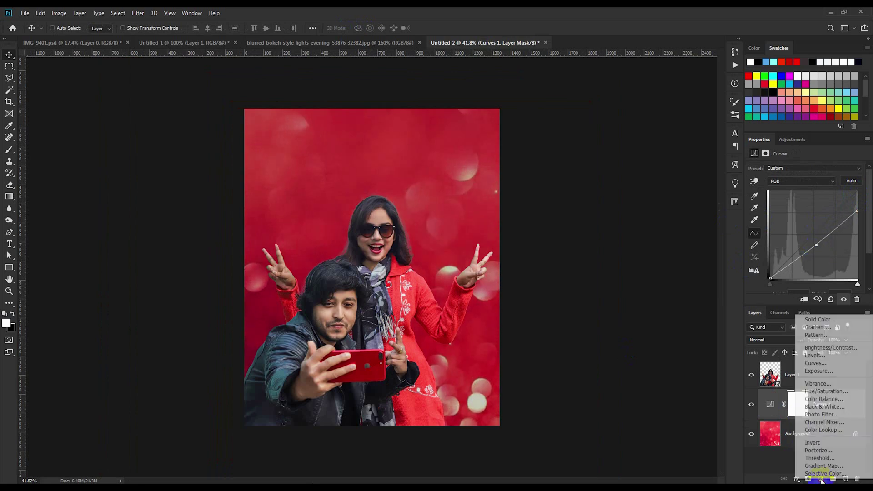
click(842, 347)
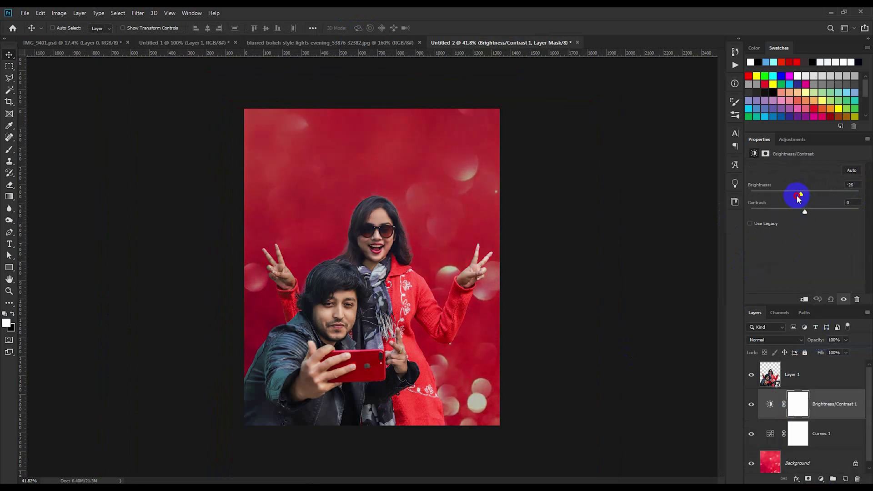
drag(799, 196, 790, 201)
click(10, 150)
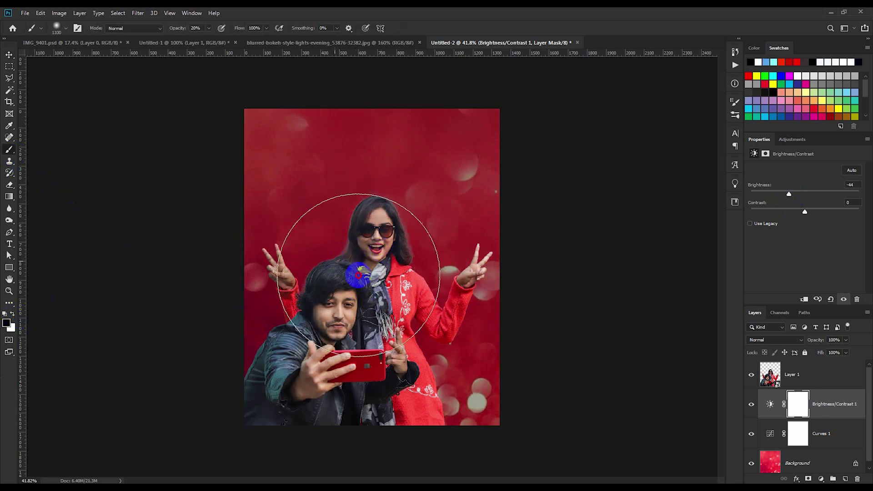
drag(336, 273, 384, 231)
drag(173, 28, 312, 41)
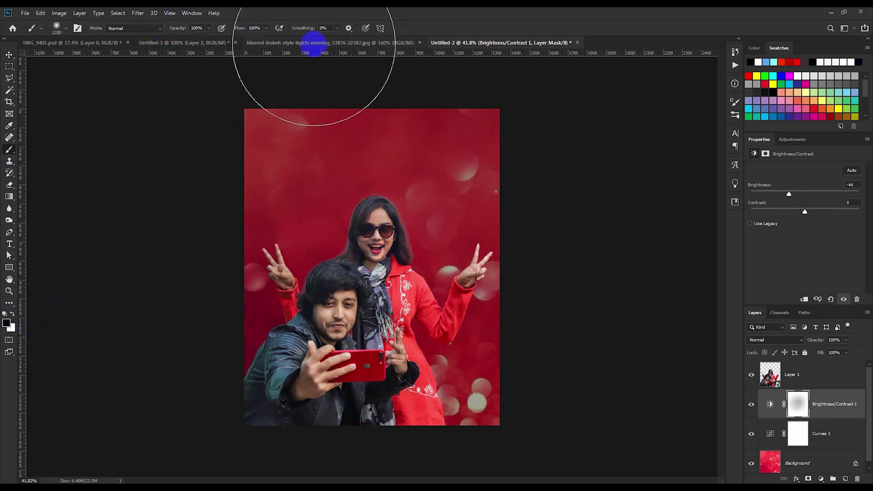
drag(408, 286, 385, 233)
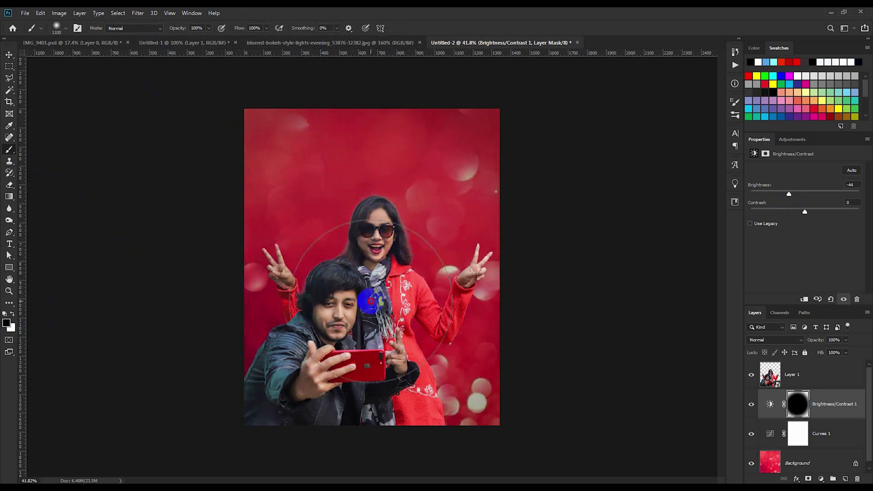
Step: Compare with Brightness/Contrast toggled, then bend Curves 1 further down
click(9, 55)
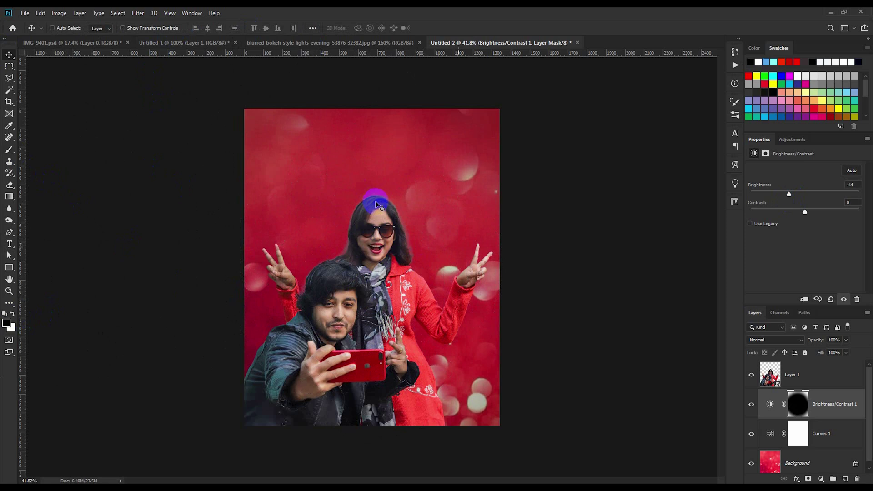
click(751, 404)
click(786, 431)
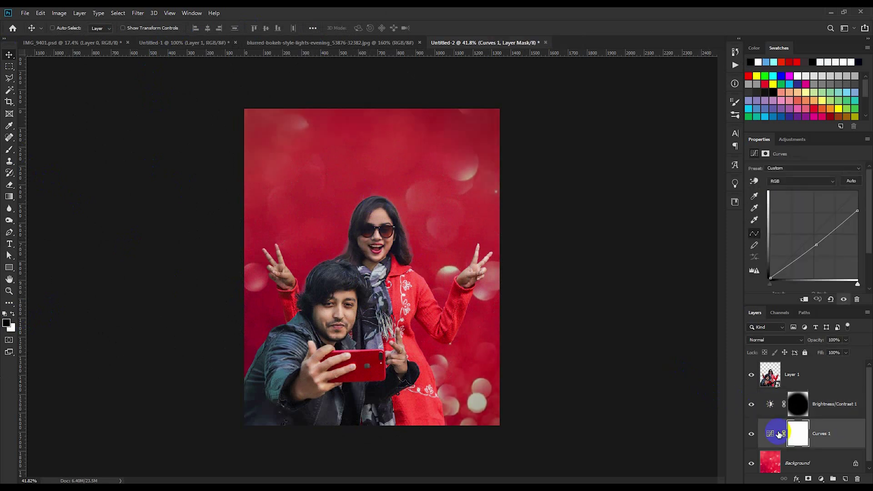
drag(817, 249, 819, 254)
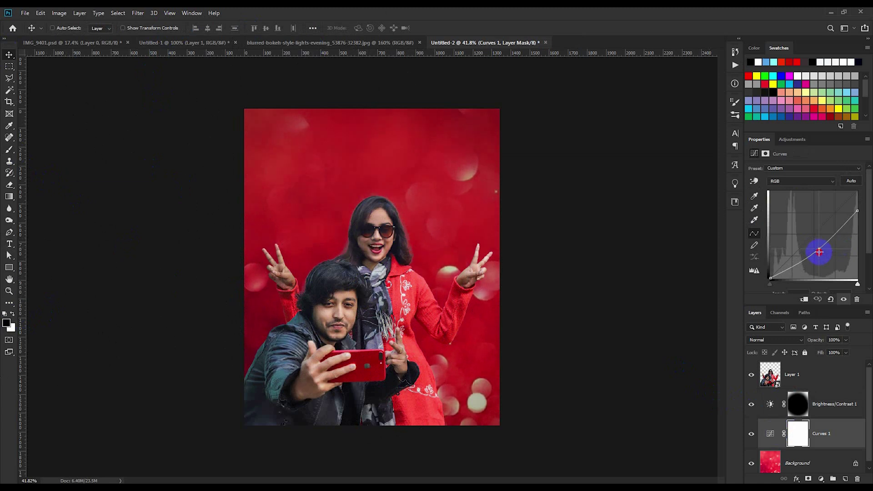
Step: Add a new Layer 2 above Layer 1 and clip it to the couple photo
click(810, 386)
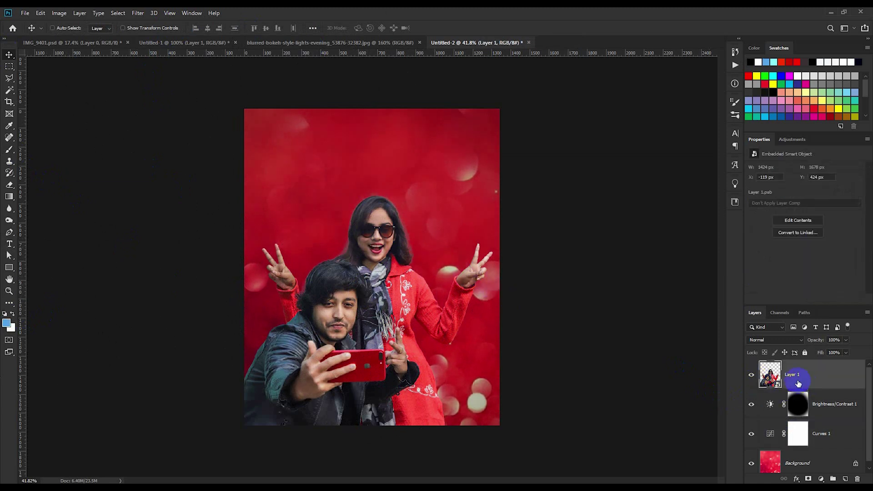
scroll(341, 240, up, 3)
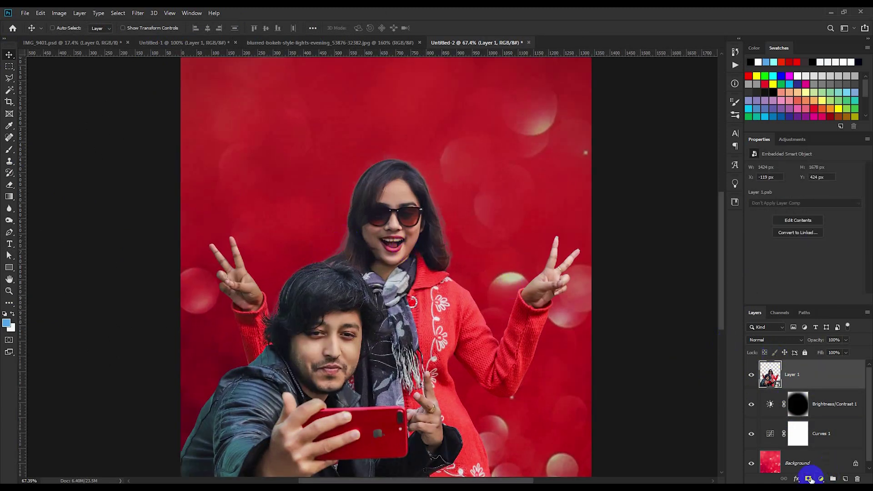
click(846, 479)
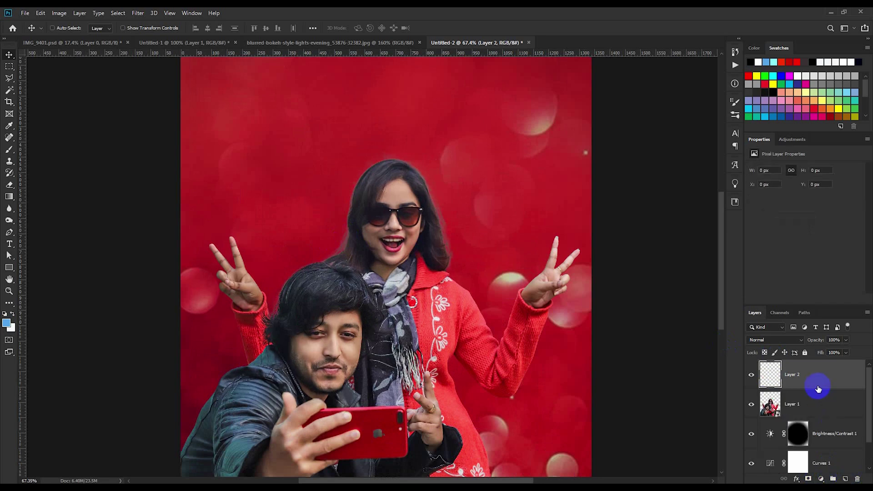
click(786, 413)
right_click(821, 374)
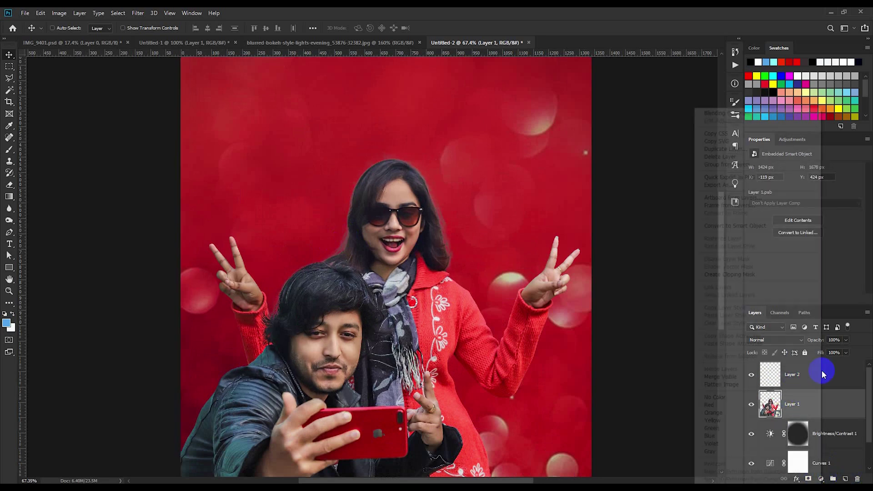
click(733, 275)
Step: Set up a 51 px soft round brush at 20% opacity
right_click(9, 151)
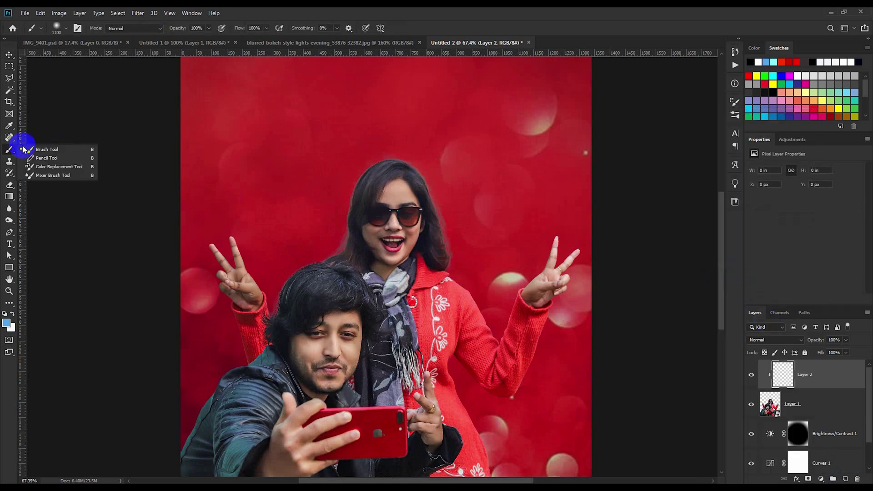
click(46, 148)
scroll(357, 209, up, 3)
right_click(380, 228)
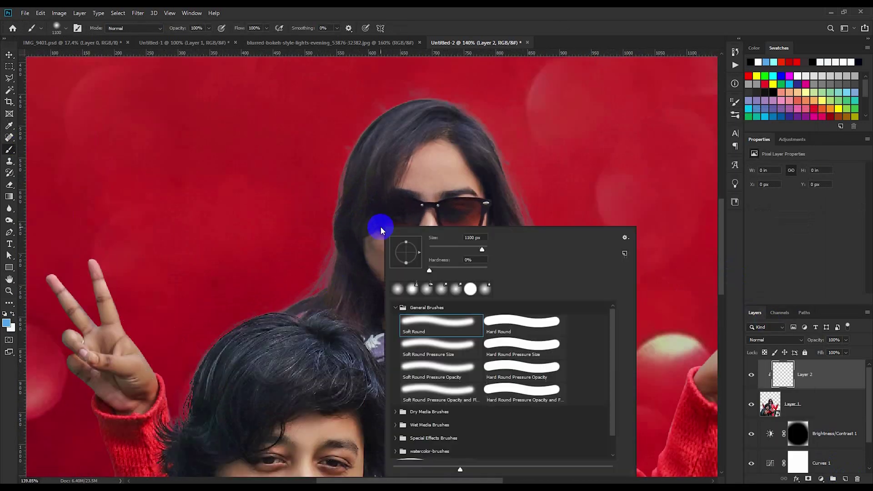
click(449, 249)
click(408, 24)
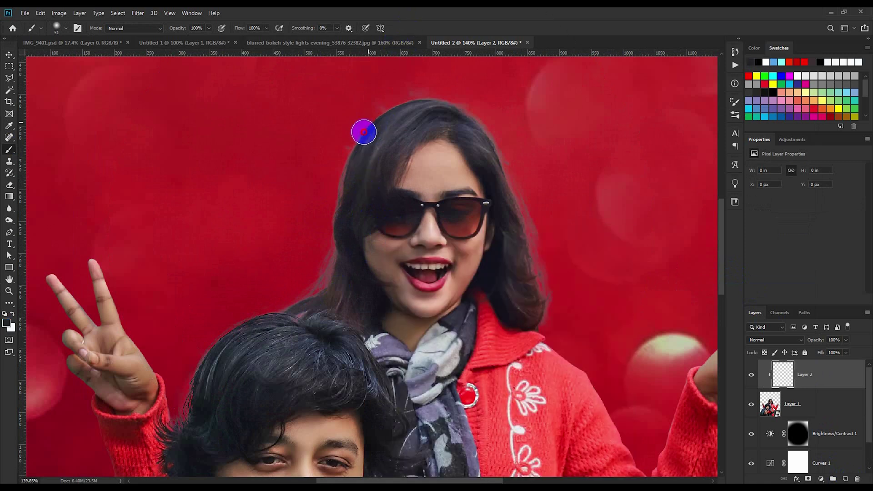
click(364, 132)
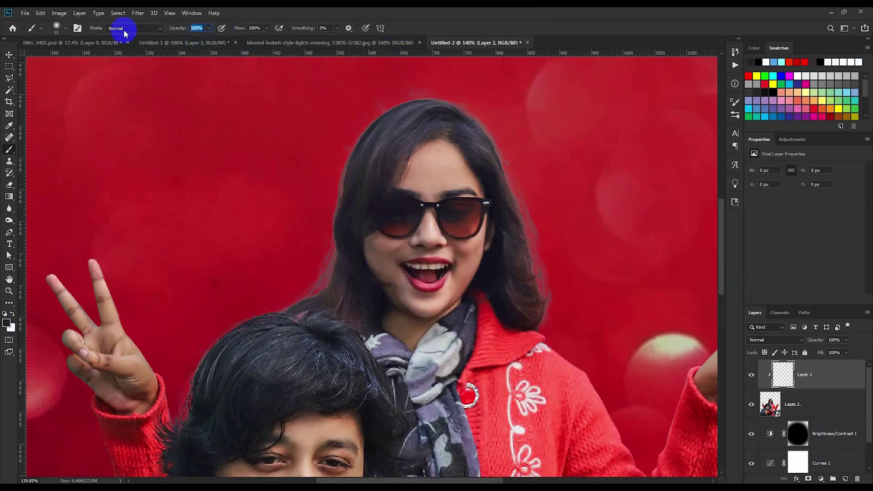
text(20)
key(Return)
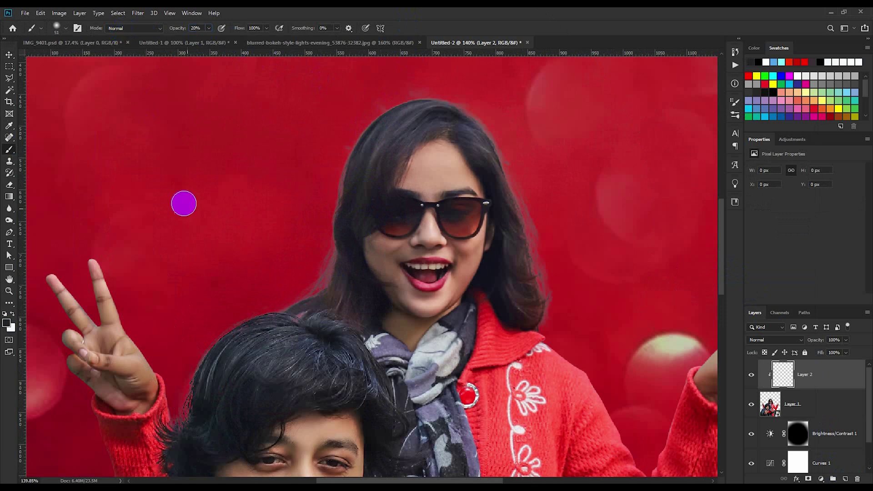
Step: Paint soft strokes along the left and right edges of the woman's hair
mouse_move(310, 291)
mouse_down()
mouse_move(247, 312)
mouse_move(205, 346)
mouse_move(173, 415)
mouse_move(185, 384)
mouse_move(204, 374)
mouse_up()
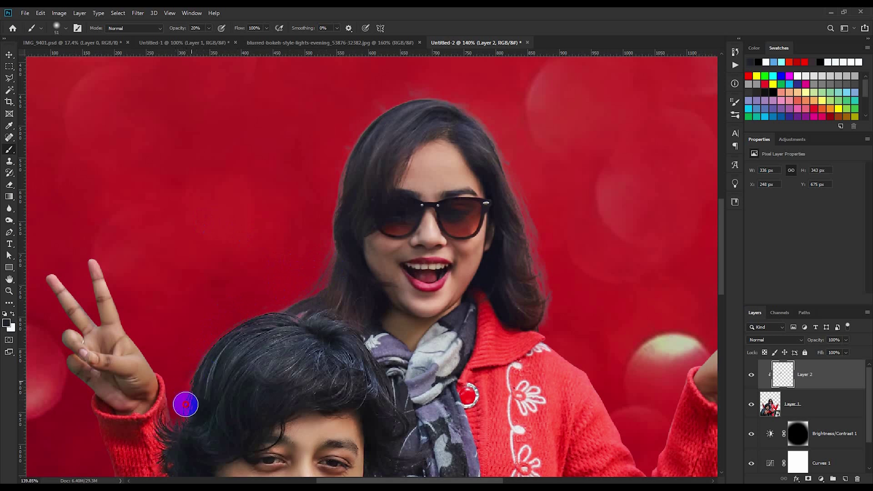
mouse_move(334, 205)
mouse_down()
mouse_move(343, 136)
mouse_move(363, 121)
mouse_up()
drag(465, 105, 514, 169)
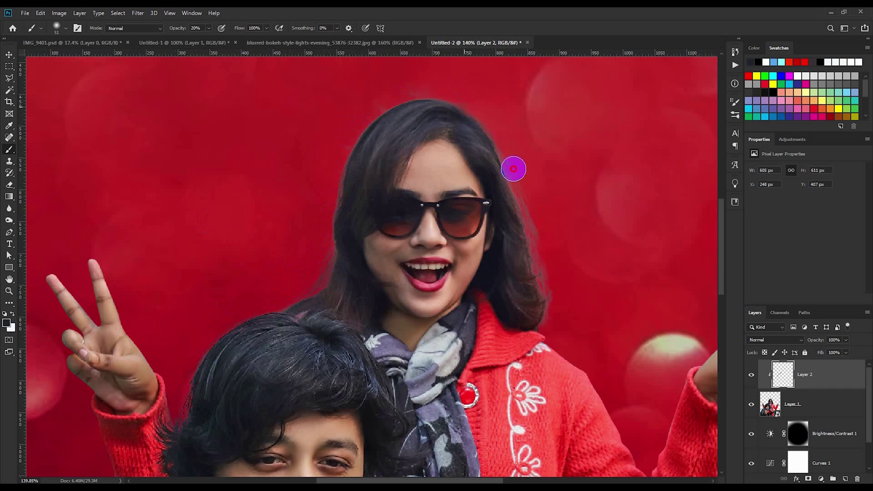
mouse_move(500, 138)
mouse_down()
mouse_move(519, 156)
mouse_move(548, 309)
mouse_move(541, 337)
mouse_up()
scroll(520, 163, down, 2)
scroll(498, 181, down, 2)
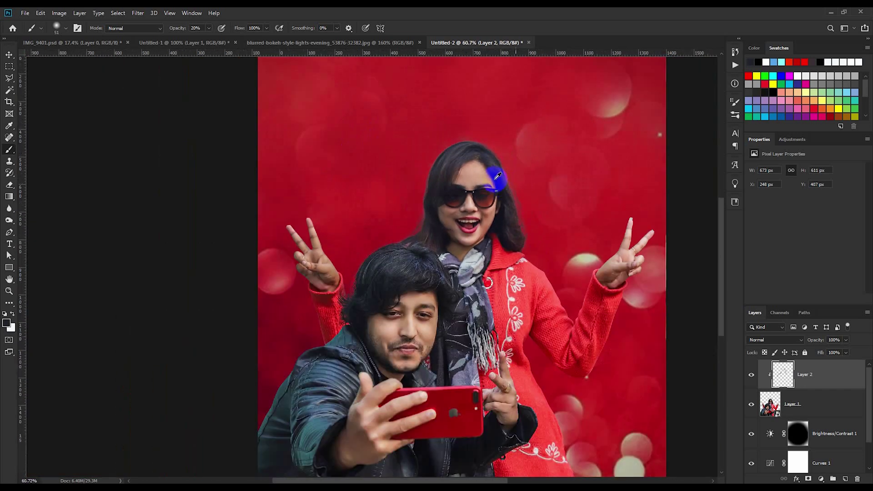
scroll(497, 181, down, 2)
scroll(363, 163, up, 2)
scroll(362, 163, up, 1)
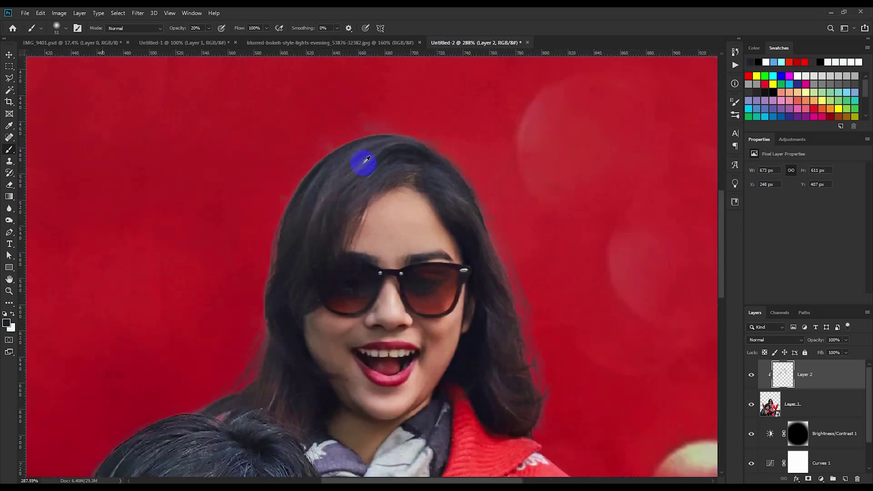
scroll(362, 163, up, 1)
Step: Add a layer mask to Layer 1 and pick a hard round brush at 100% opacity
click(794, 408)
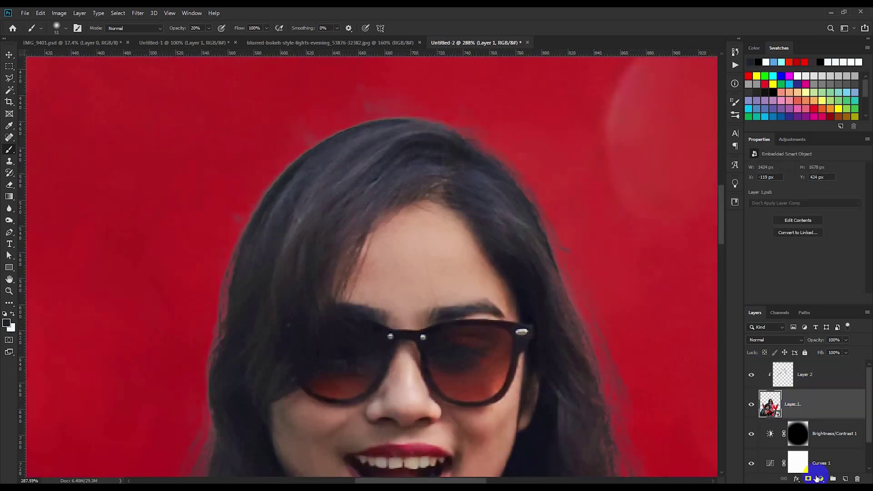
click(809, 480)
right_click(334, 154)
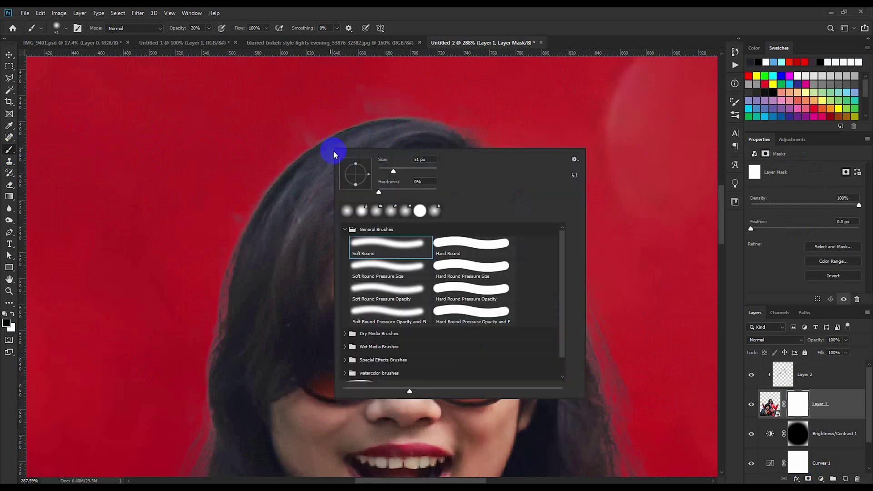
click(471, 246)
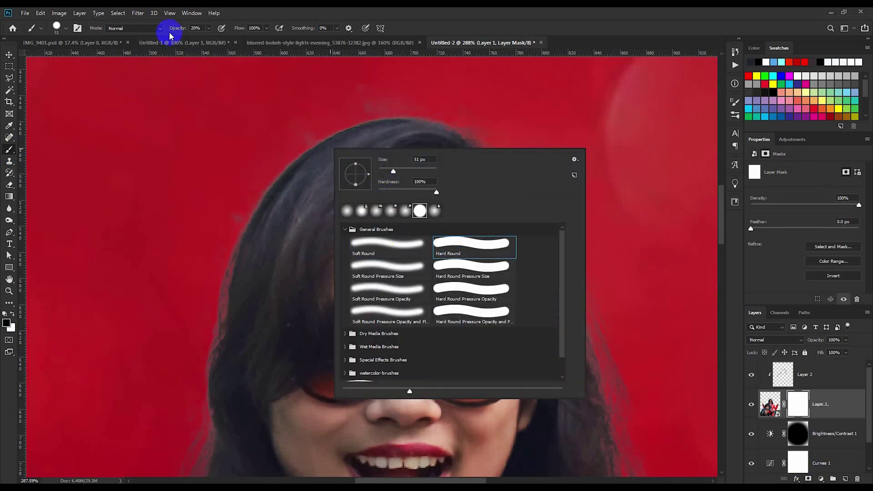
drag(171, 33, 176, 32)
click(223, 35)
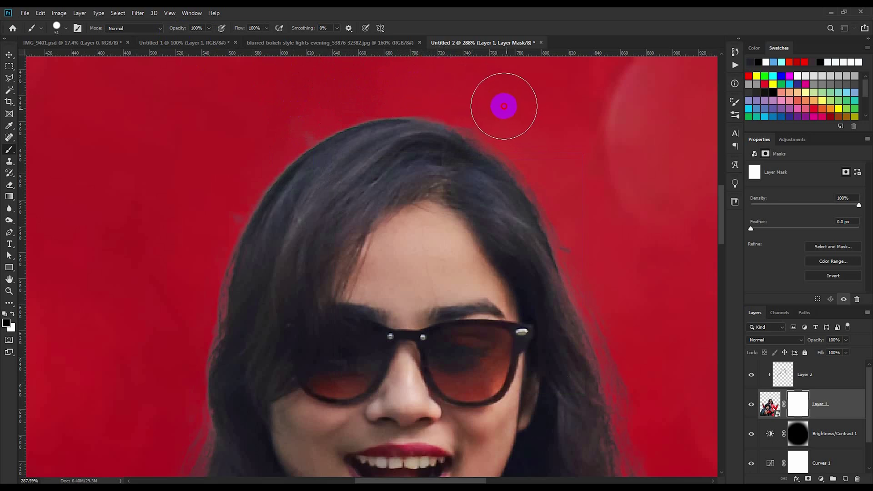
Step: Mask out the stray fringe above the woman's hair with a black stroke
mouse_move(307, 102)
mouse_down()
mouse_move(226, 176)
mouse_move(216, 203)
mouse_up()
scroll(597, 177, down, 5)
scroll(587, 170, down, 3)
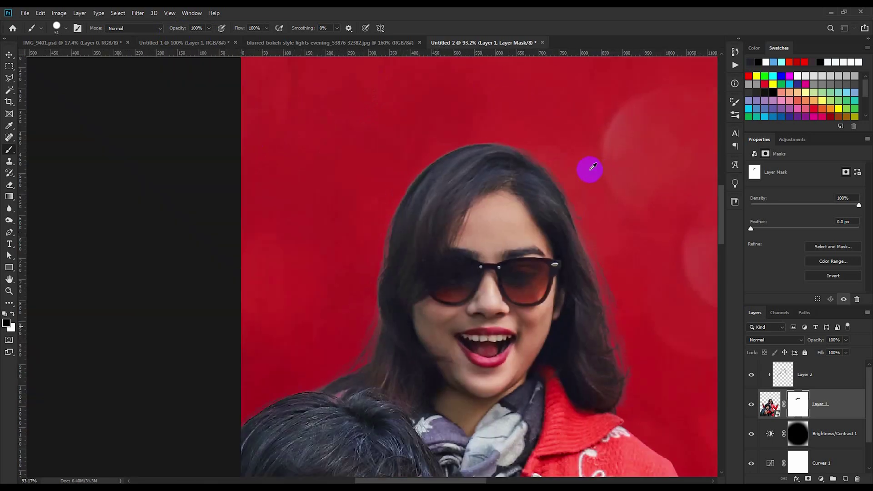
scroll(486, 236, down, 2)
scroll(461, 244, down, 3)
key(v)
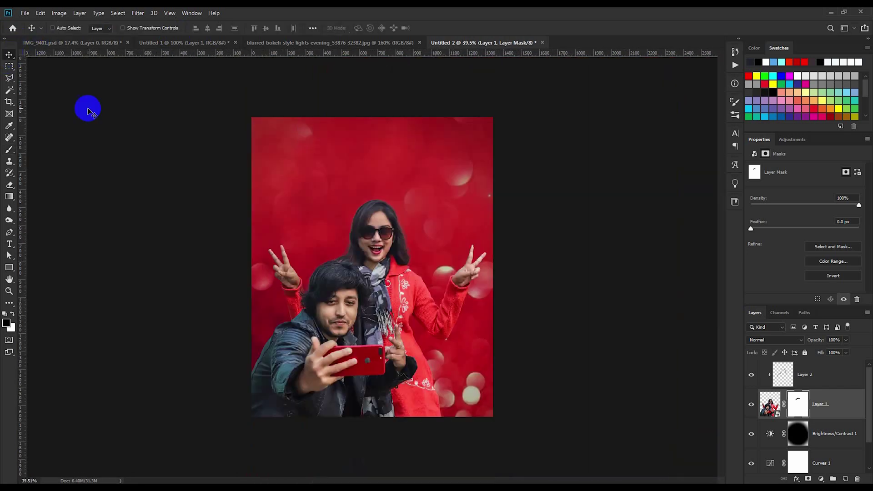
scroll(415, 341, down, 1)
scroll(366, 336, up, 1)
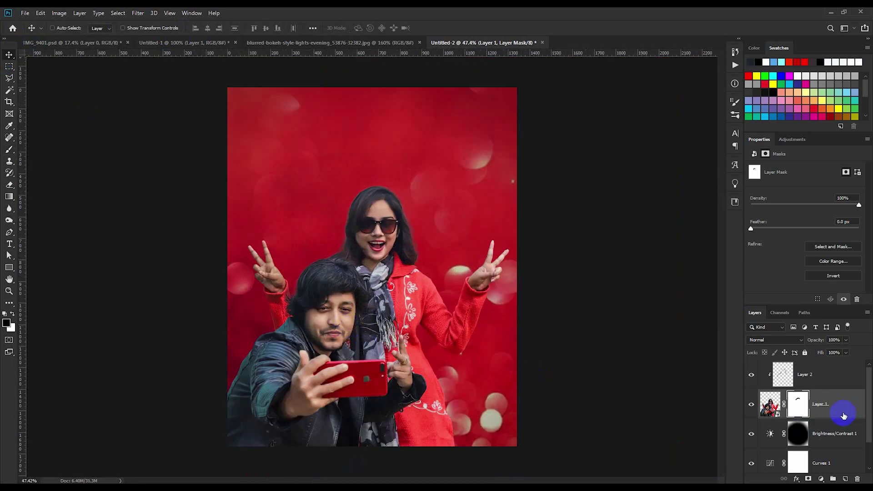
click(844, 417)
Step: Add a Curves adjustment above Layer 1 and lift the curve to brighten the photo
click(821, 479)
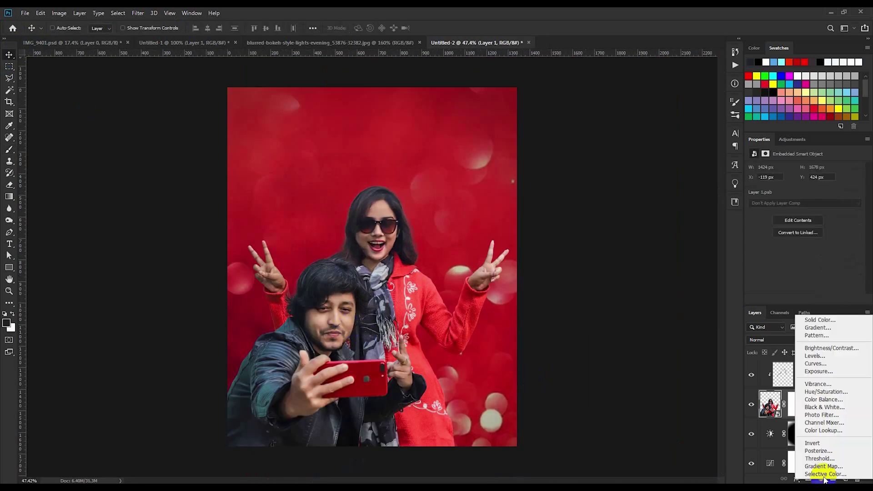
click(827, 365)
click(859, 423)
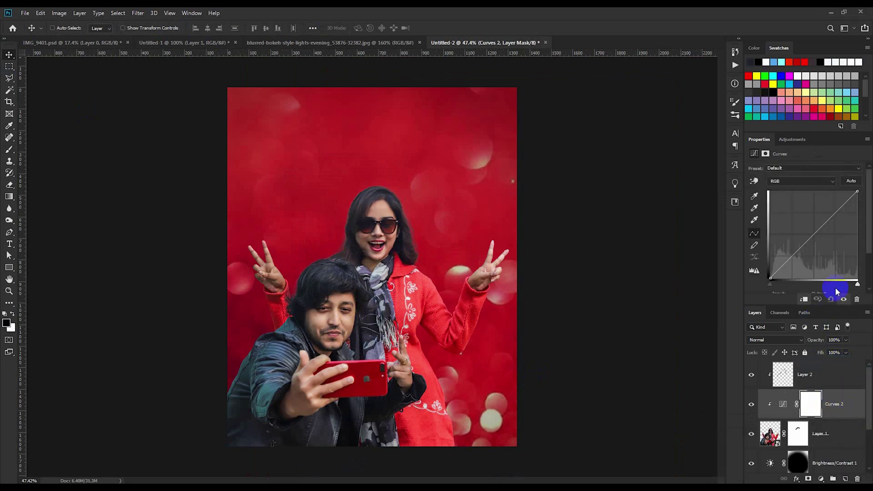
drag(816, 233, 812, 232)
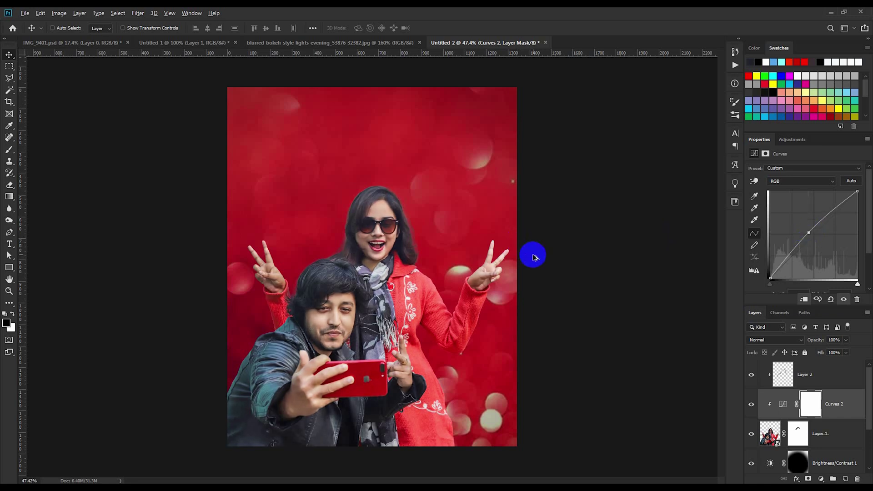
scroll(832, 474, down, 1)
click(832, 473)
scroll(826, 455, down, 2)
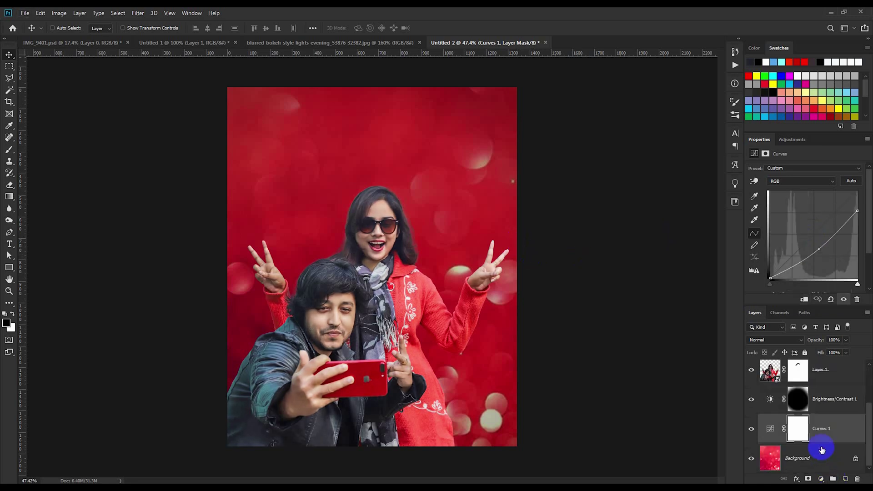
Step: Add a Hue/Saturation adjustment above the Background layer with saturation at +9
click(822, 450)
click(821, 479)
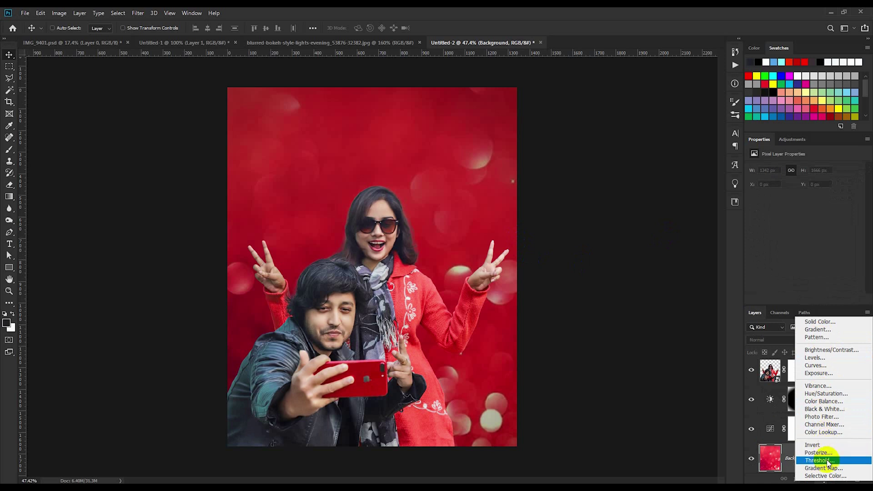
click(823, 394)
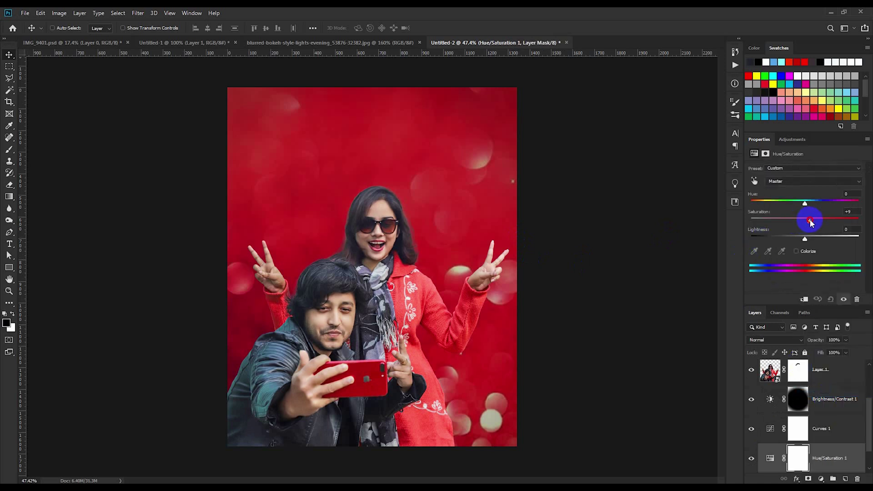
scroll(563, 305, up, 1)
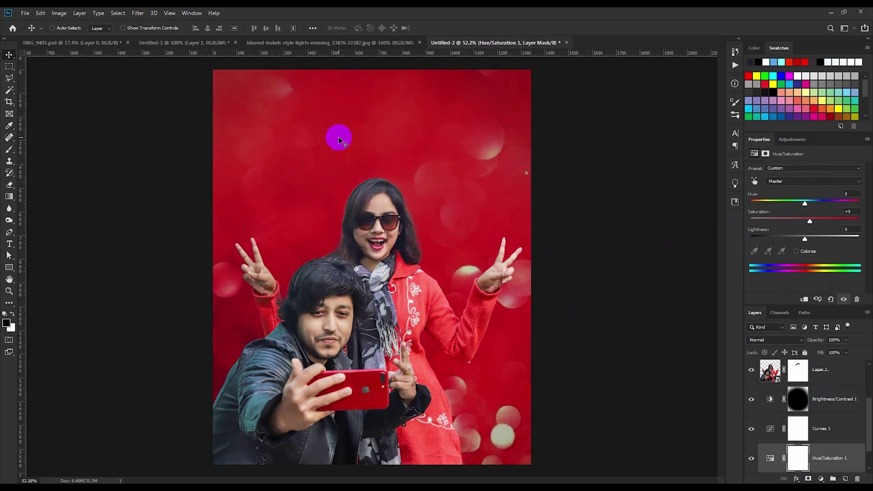
Step: Type '5000' as a new text layer above Layer 2 near the poster top
click(9, 245)
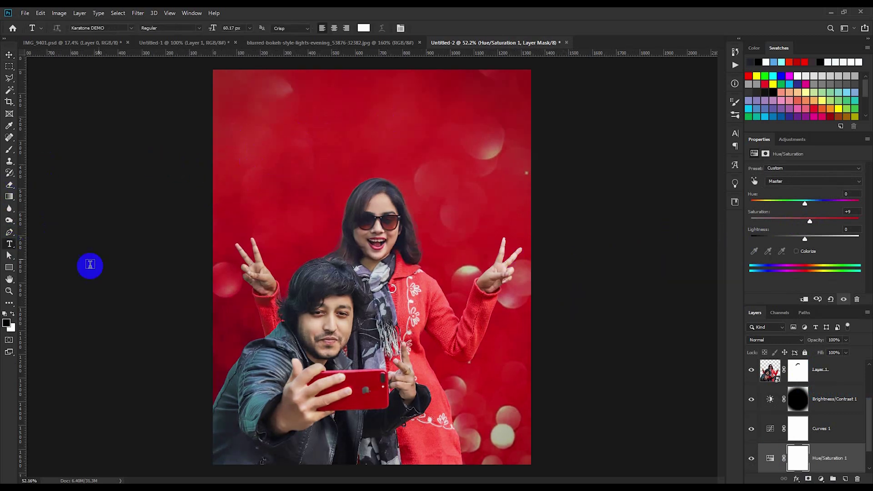
scroll(830, 380, up, 2)
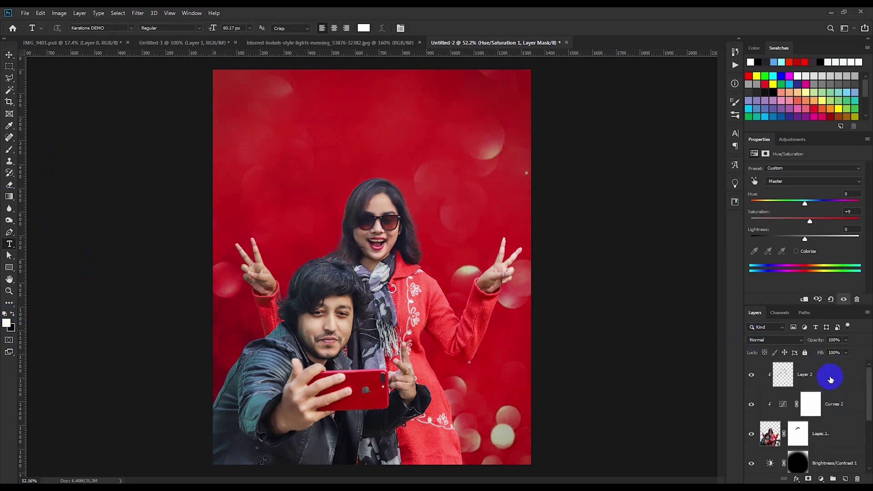
click(829, 378)
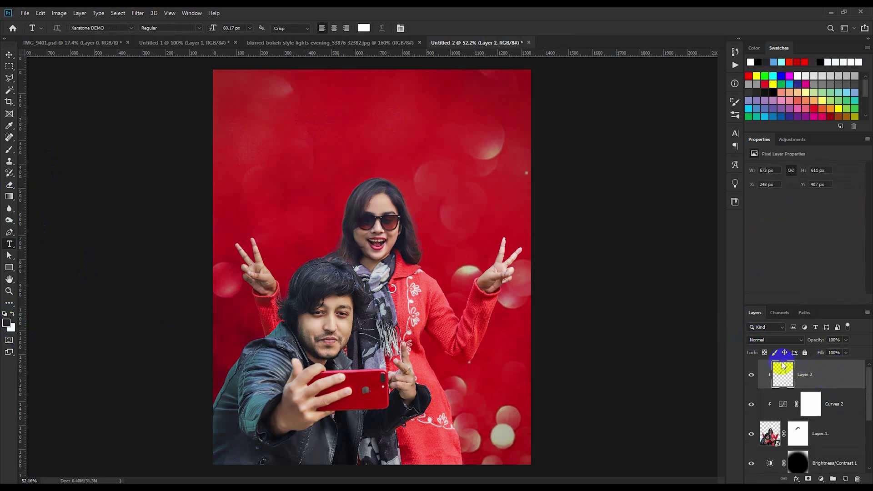
click(309, 122)
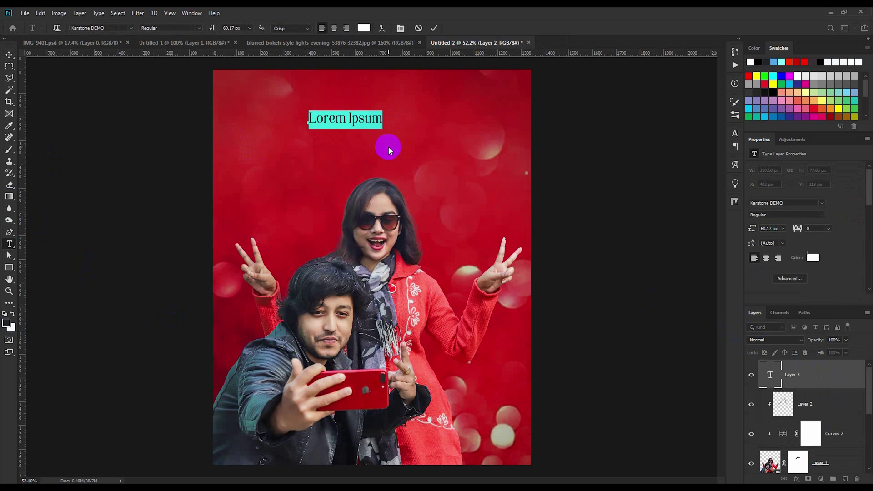
text(5000)
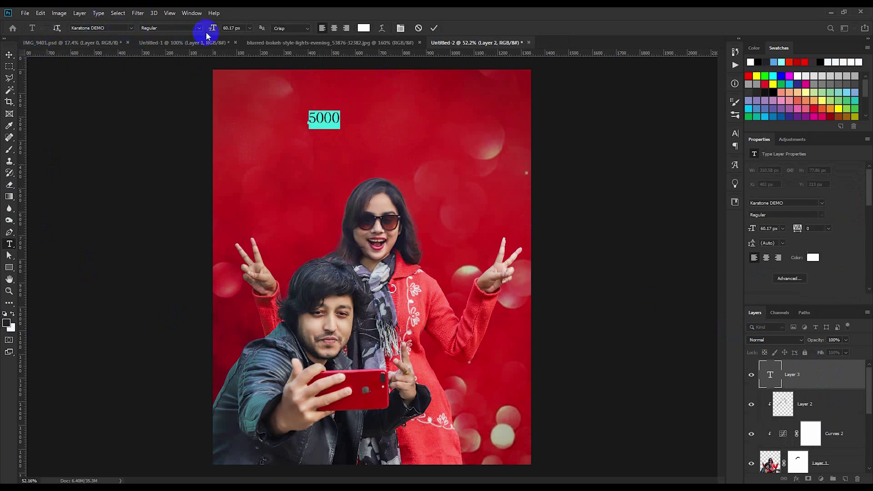
Step: Enlarge the 5000 text to 370 px and nudge it down slightly
drag(211, 30, 307, 43)
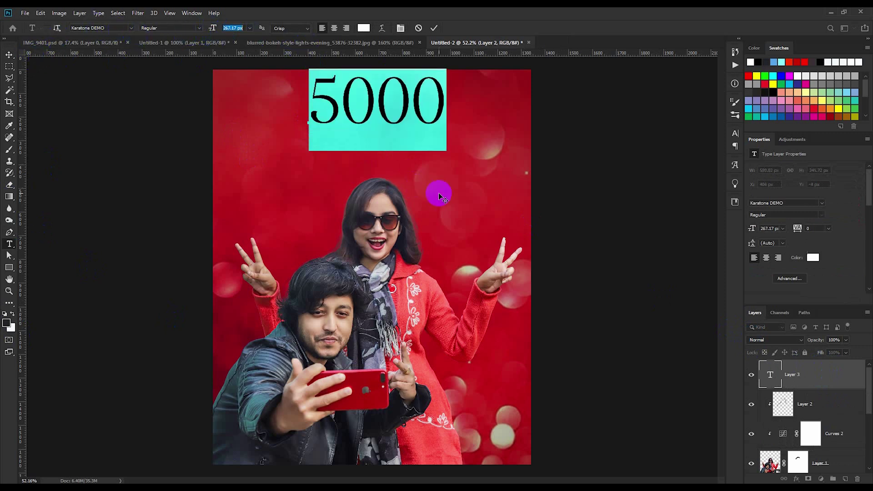
drag(446, 215, 445, 229)
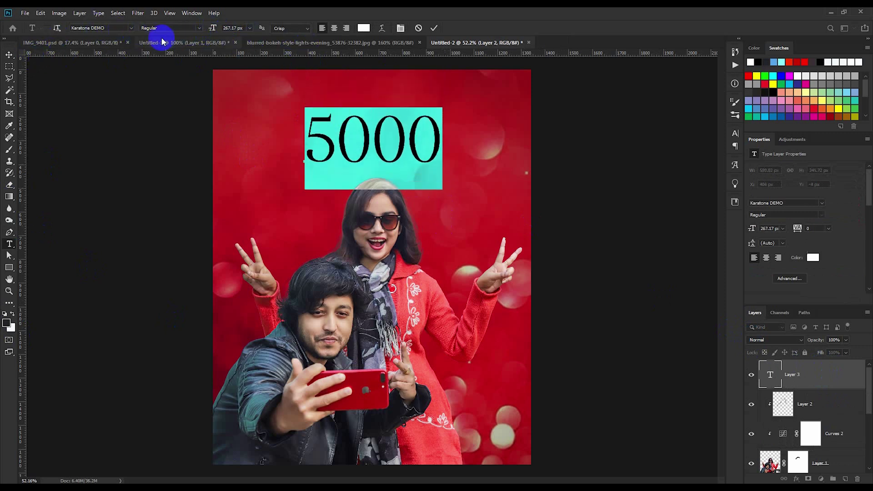
drag(210, 29, 258, 36)
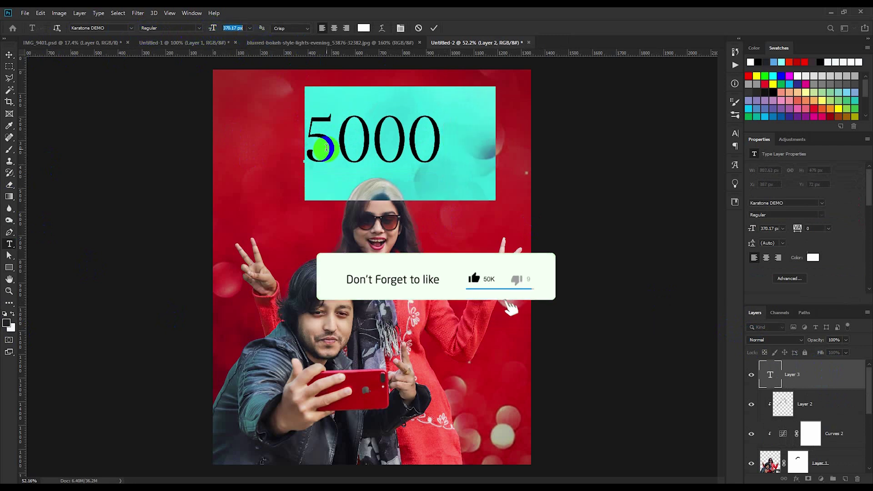
drag(425, 237, 409, 252)
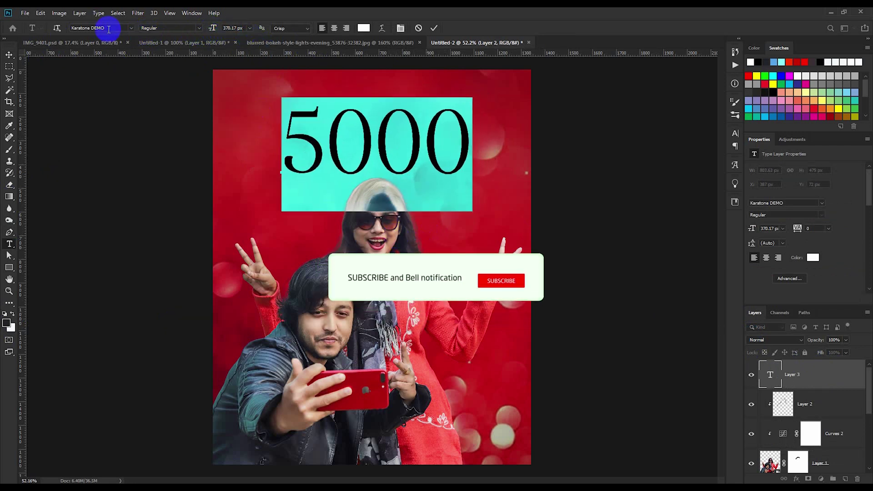
Step: Cycle through fonts for the 5000 text, landing on La Bamba LET
click(119, 28)
key(Down)
key(Down)
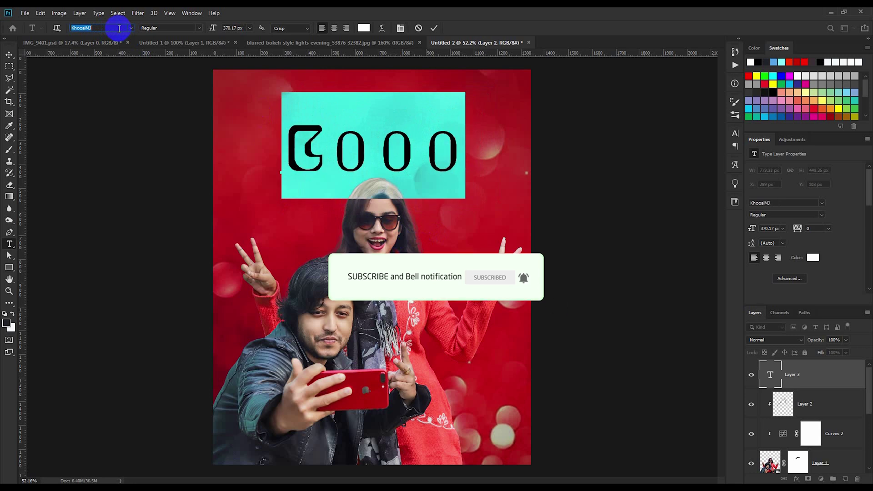
key(Down)
key(Down)
key(Down)
key(Down)
key(Down)
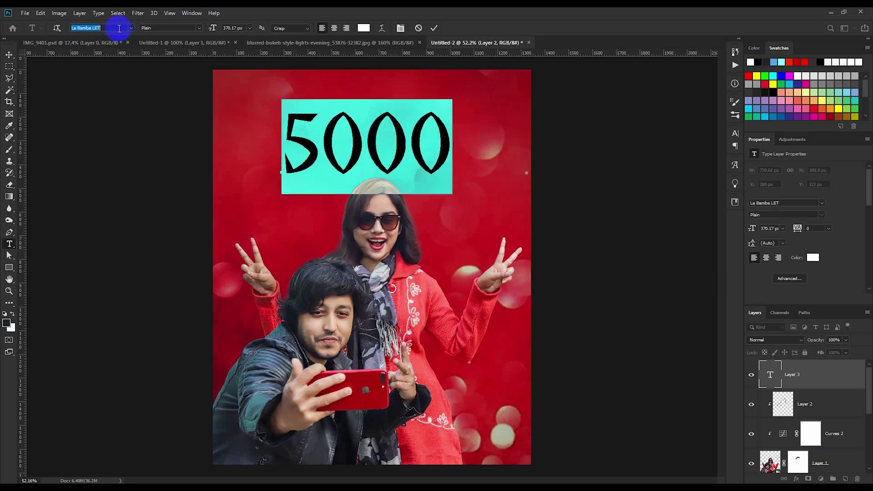
key(Down)
key(Down)
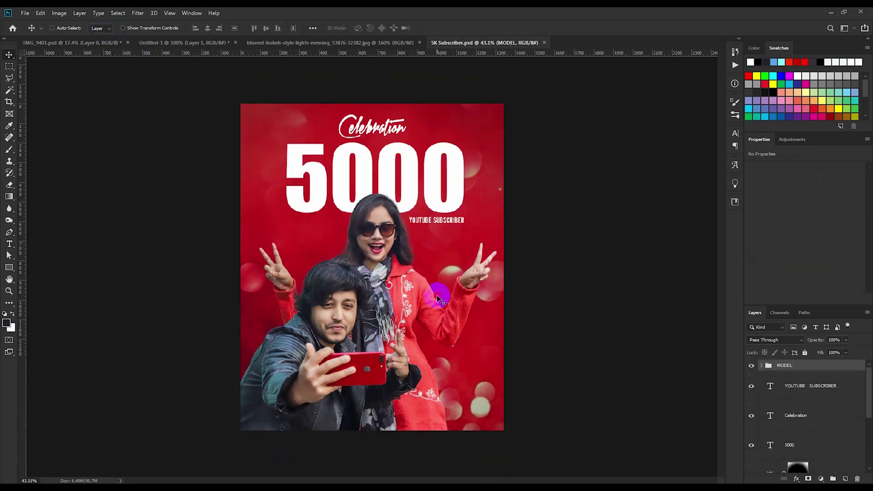
Step: Rotate the MODEL group of the couple to about -10° and commit
click(801, 386)
shift+click(803, 441)
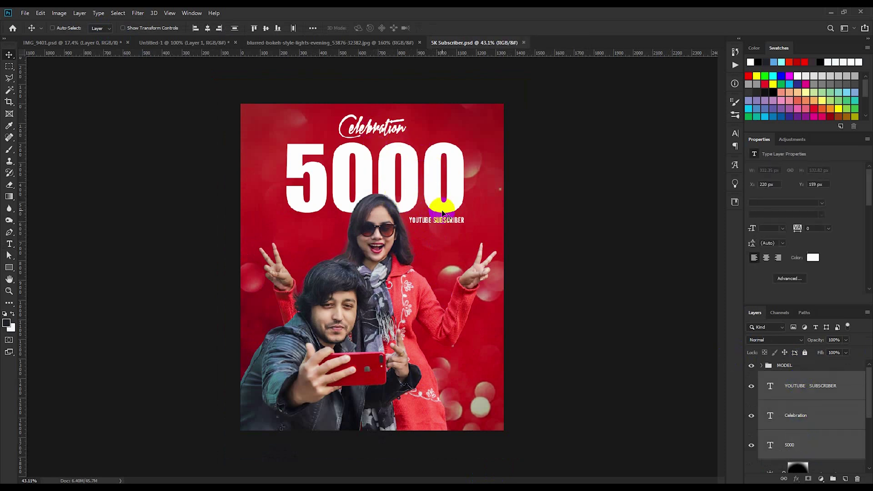
click(792, 369)
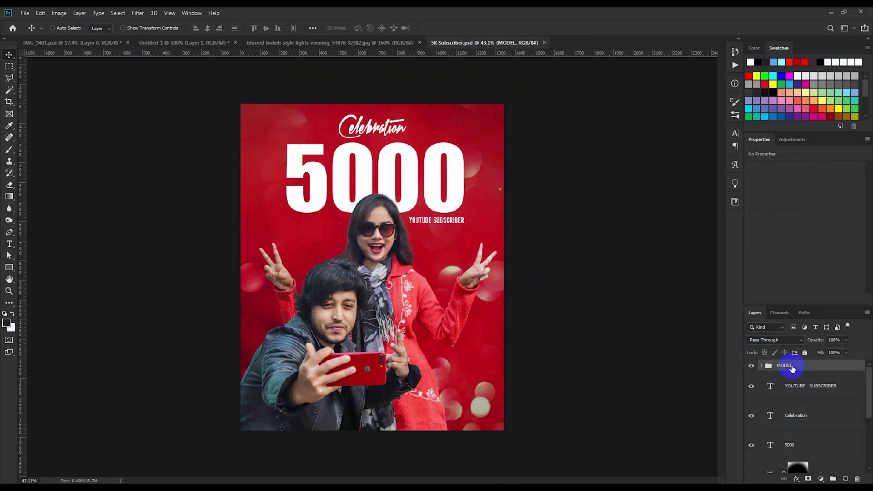
key(ctrl+t)
drag(530, 287, 535, 251)
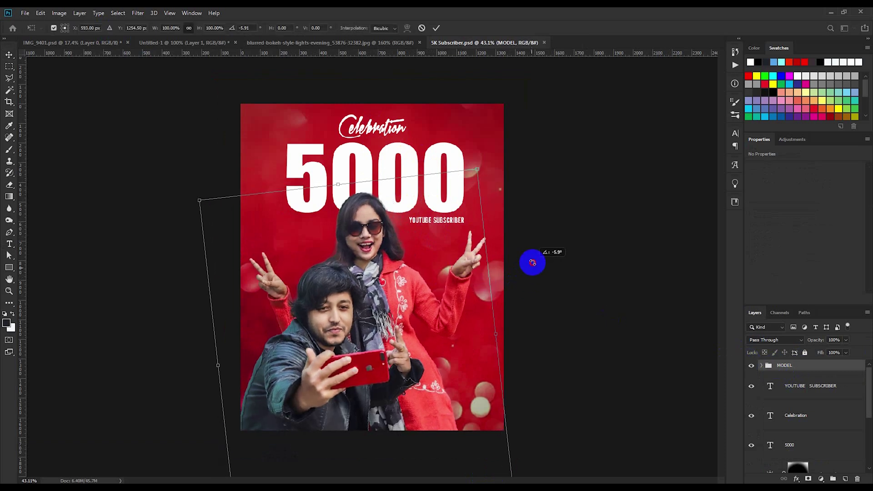
drag(417, 291, 427, 288)
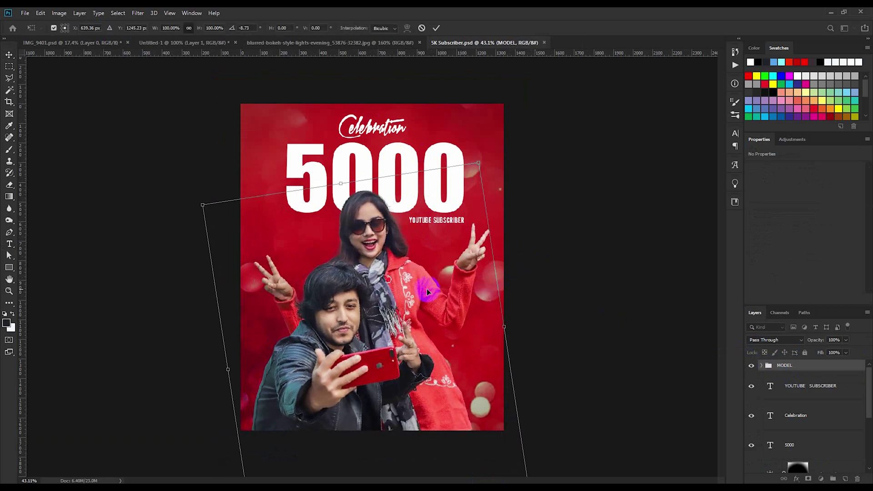
drag(563, 321, 567, 317)
drag(475, 320, 476, 311)
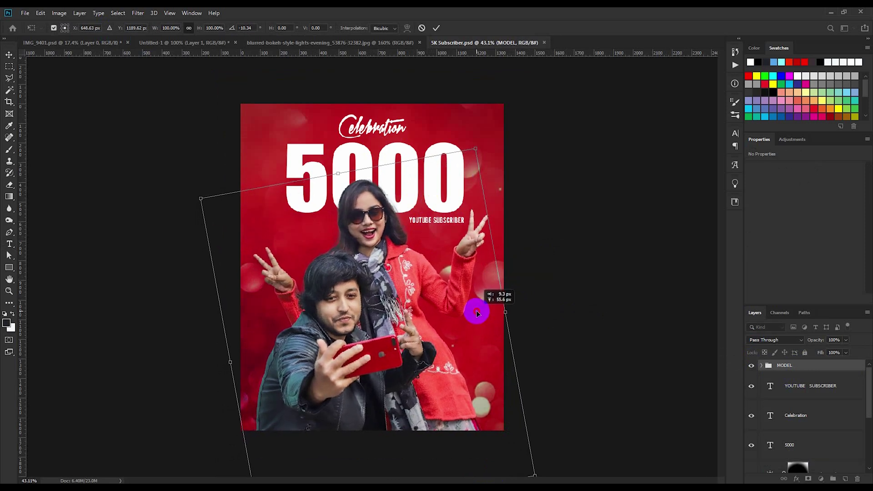
click(437, 28)
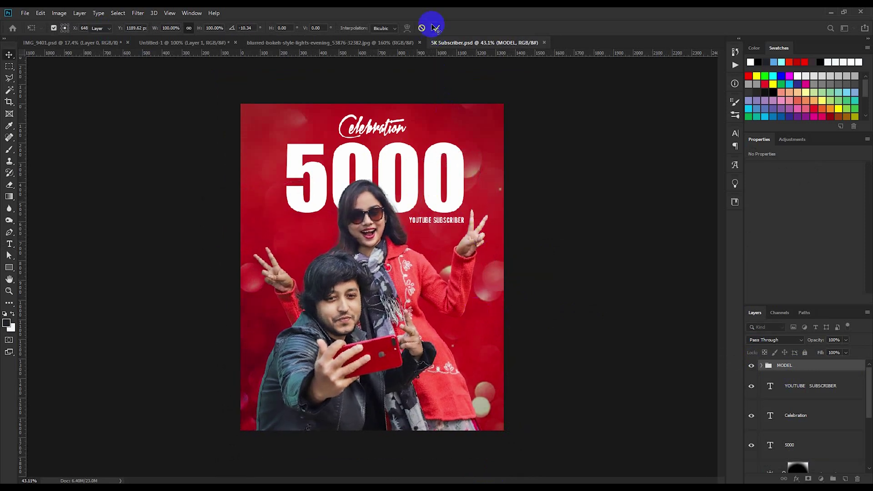
Step: Scale the Celebration, 5000 and YOUTUBE SUBSCRIBER text to 110% and tilt it anticlockwise
click(799, 396)
shift+click(797, 441)
key(ctrl+t)
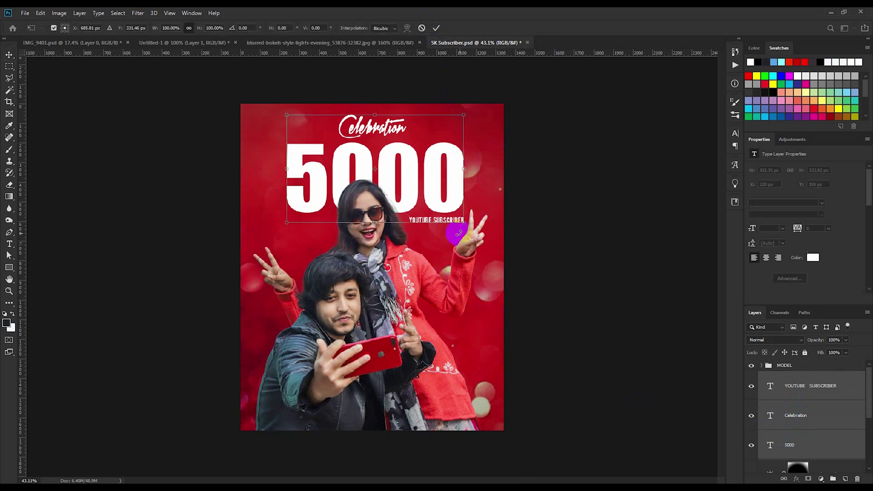
mouse_move(471, 240)
mouse_down()
mouse_move(478, 229)
mouse_move(469, 210)
mouse_up()
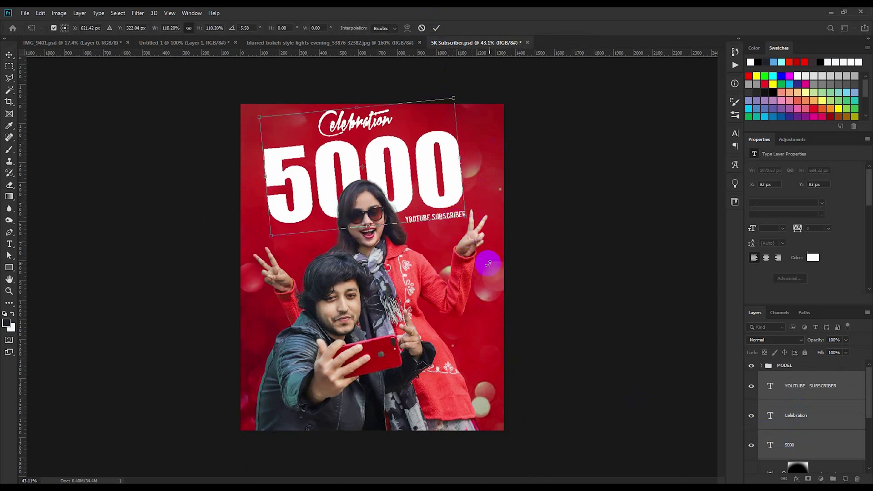
drag(483, 256, 495, 261)
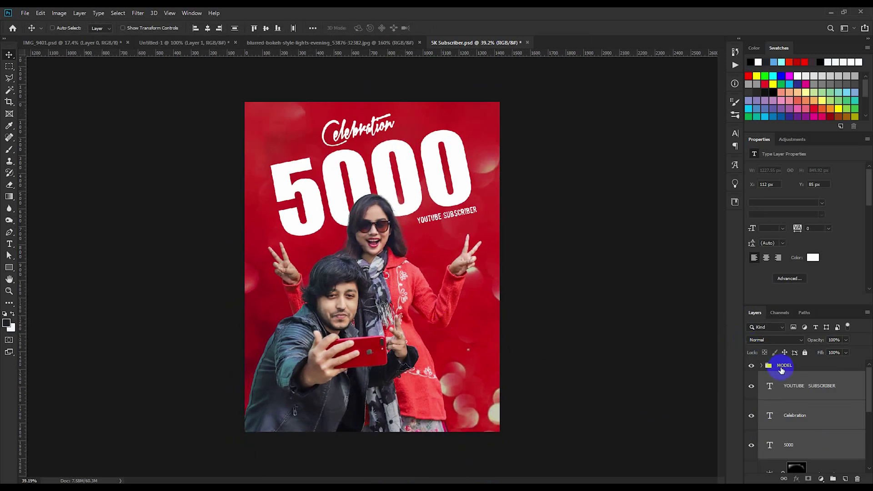
Step: Add a new empty layer above the MODEL group and sample a dark red from the poster
click(782, 368)
click(821, 479)
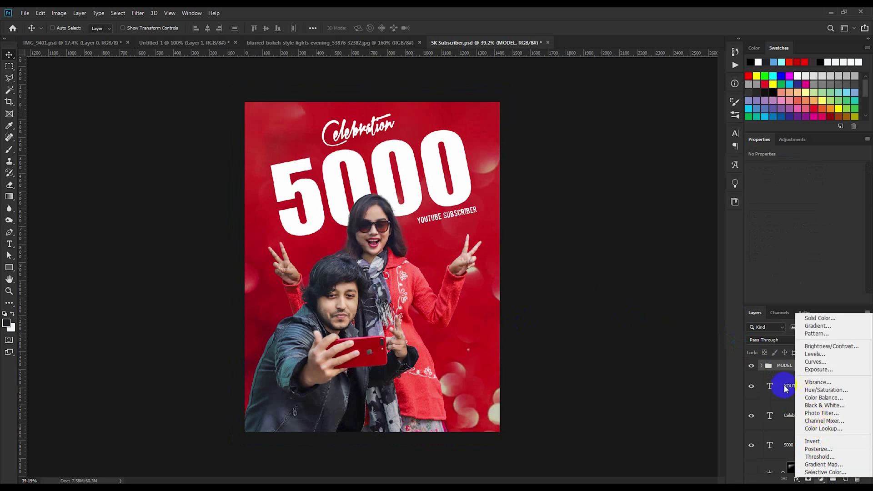
click(776, 367)
click(845, 478)
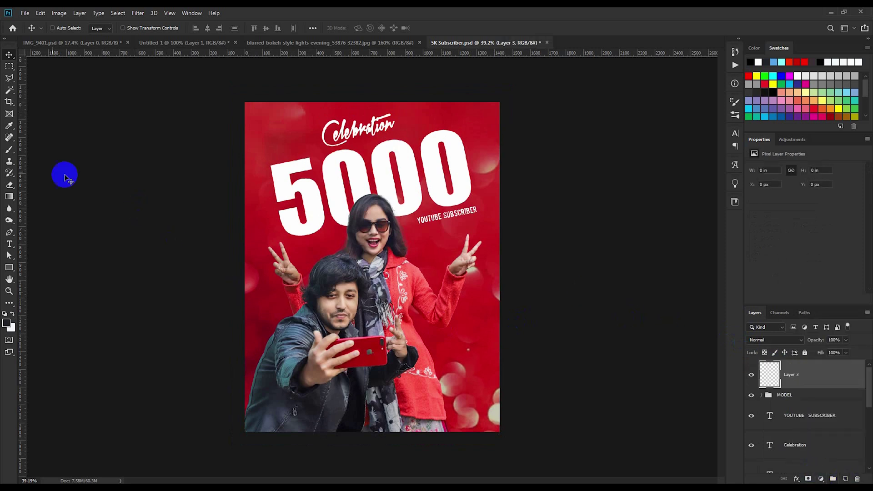
click(9, 126)
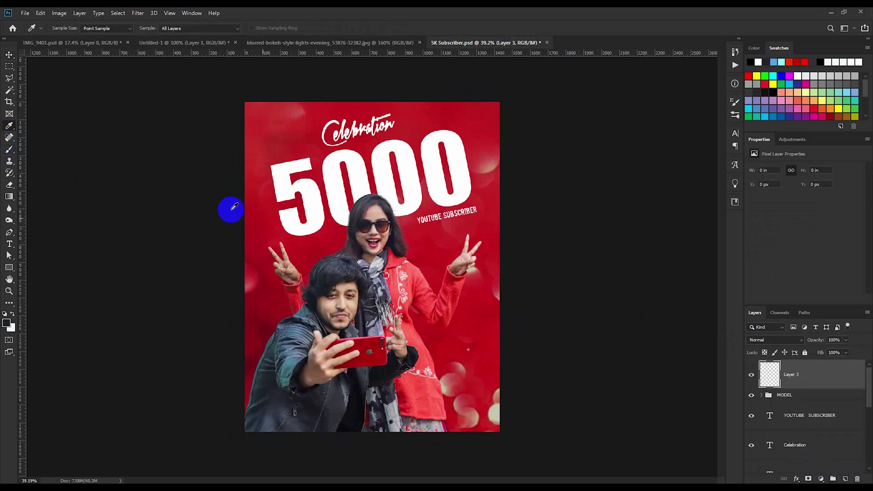
click(282, 320)
Step: Paint a large soft dark-red tint over the poster and set that layer to 30% opacity
click(9, 149)
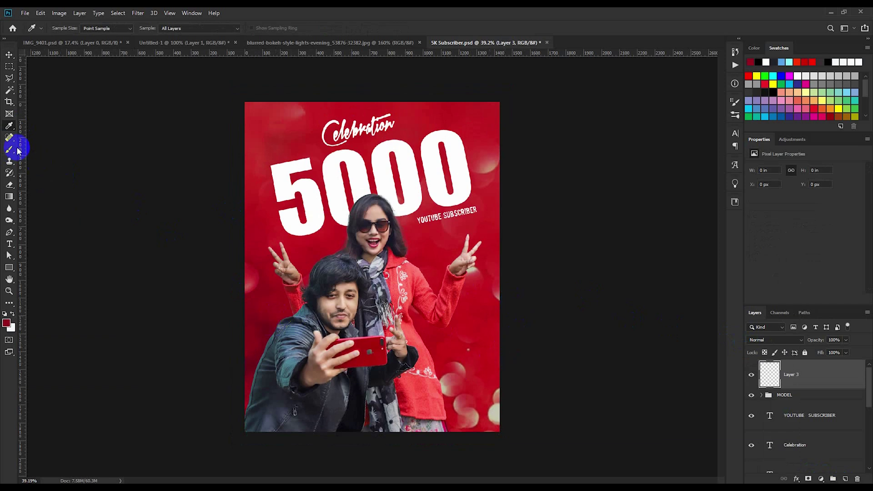
mouse_move(426, 435)
mouse_down()
mouse_move(486, 439)
mouse_move(526, 429)
mouse_move(243, 460)
mouse_move(188, 457)
mouse_up()
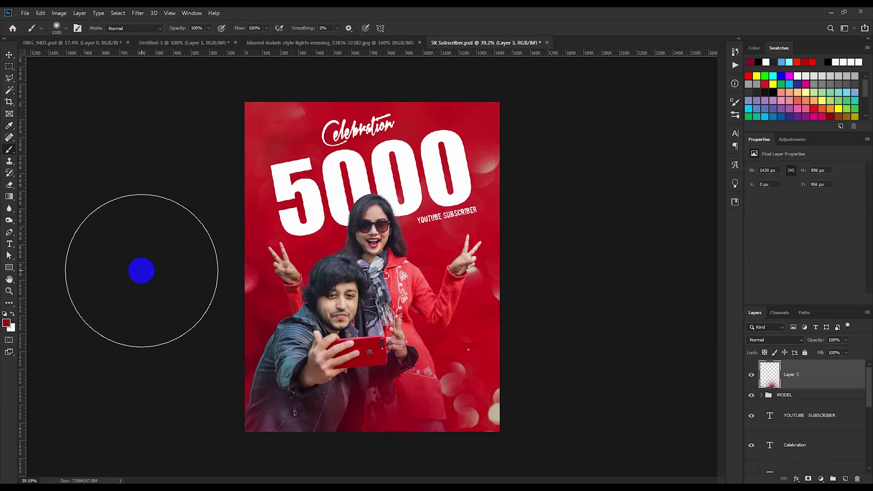
key(bracketright)
key(bracketright)
key(bracketright)
key(bracketright)
key(bracketright)
key(bracketright)
drag(215, 228, 589, 182)
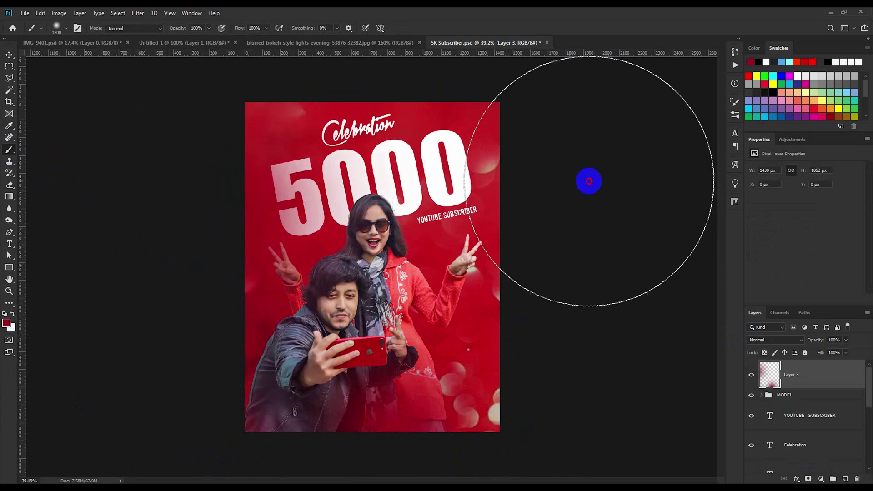
drag(494, 78, 605, 150)
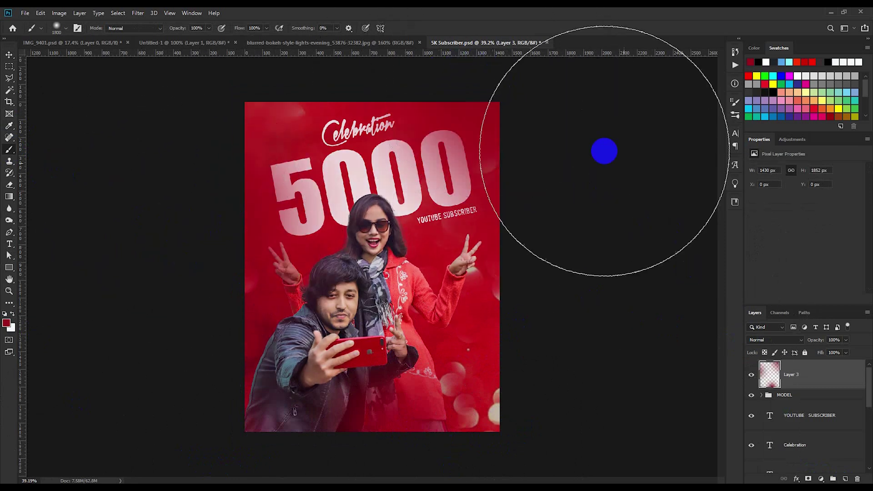
mouse_move(815, 341)
mouse_down()
mouse_move(784, 347)
mouse_move(793, 346)
mouse_up()
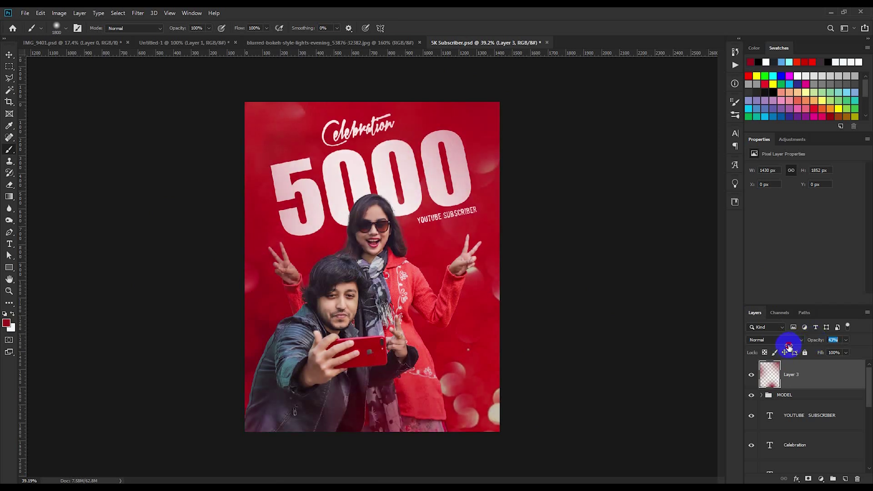
click(9, 56)
key(3)
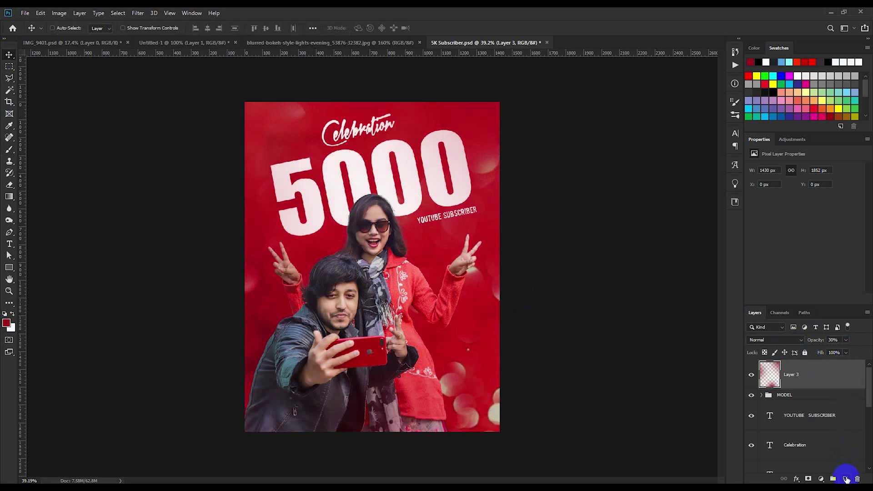
Step: Add a Color Lookup adjustment and browse 3DLUT looks, choosing Fuji ETERNA 250D Fuji 3510
click(824, 481)
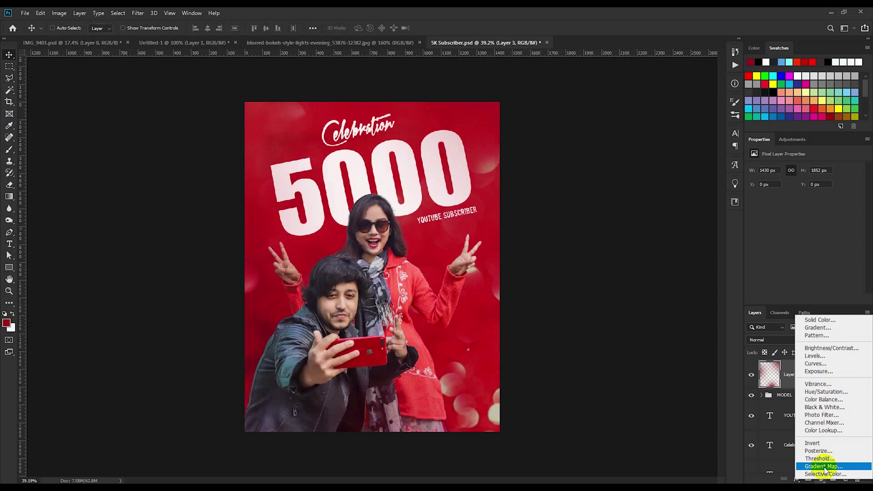
click(824, 431)
click(807, 170)
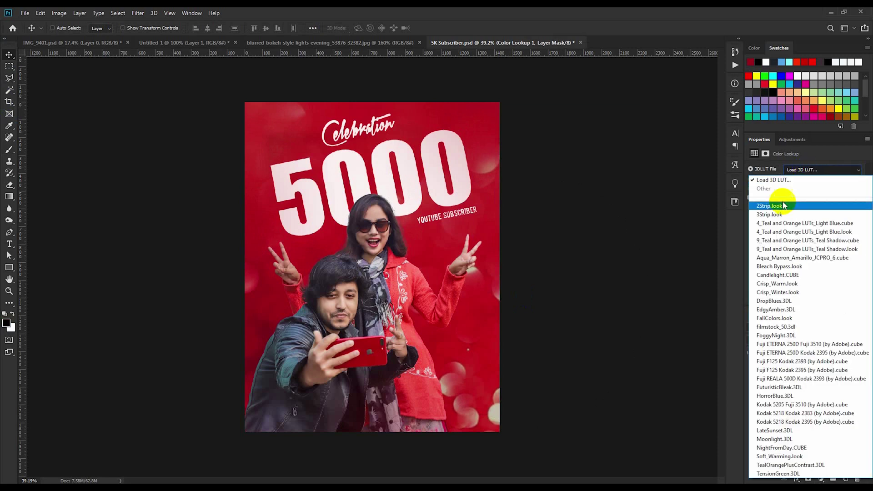
click(779, 202)
key(Down)
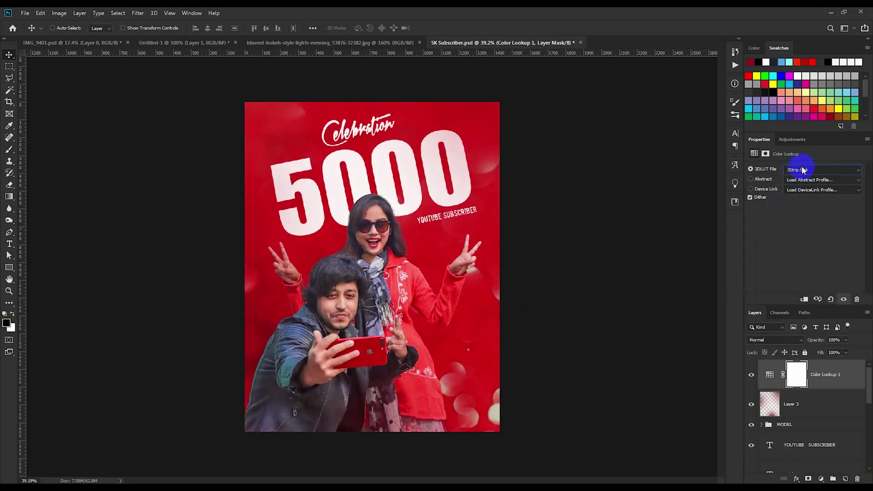
key(Down)
key(Down)
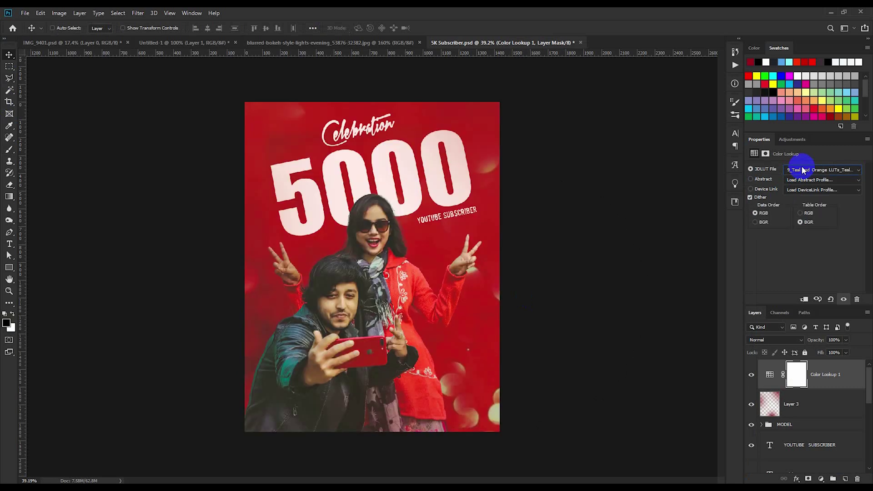
key(Down)
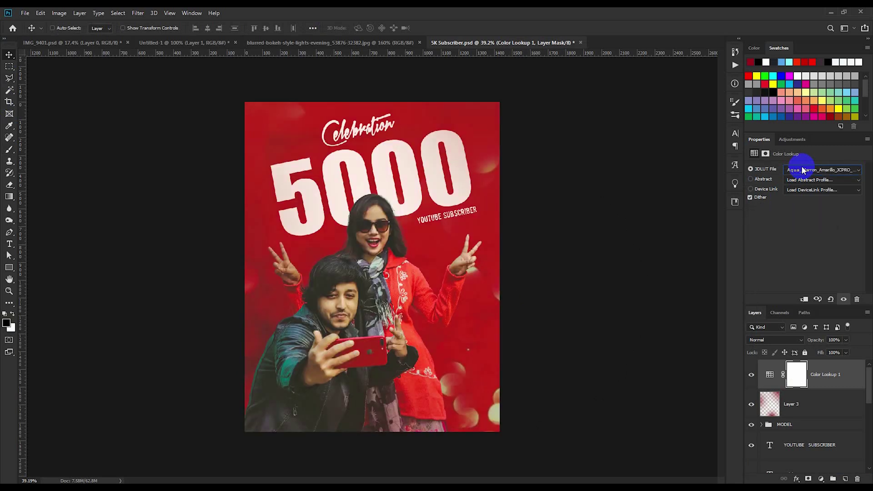
key(Down)
key(Down)
key(Down)
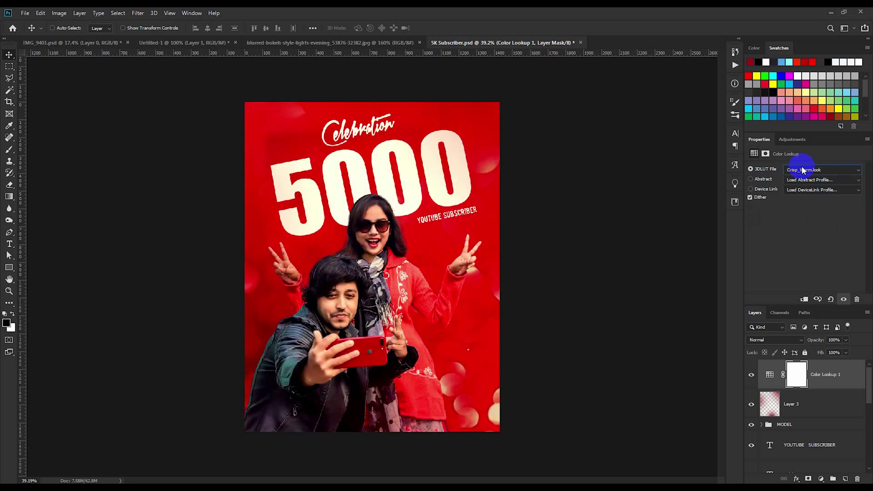
key(Down)
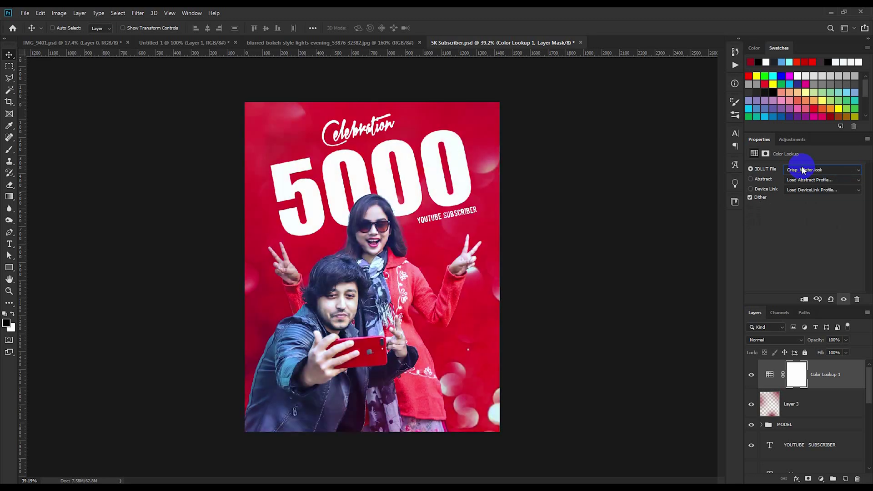
key(Down)
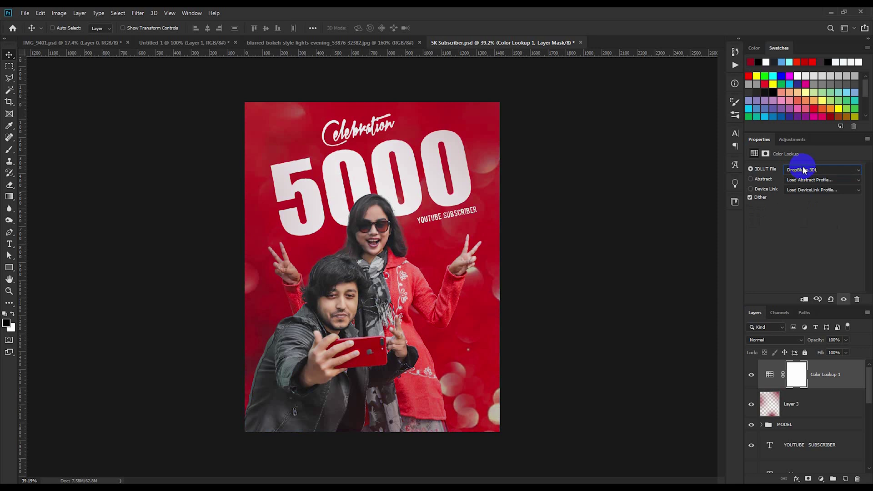
key(Down)
key(Down)
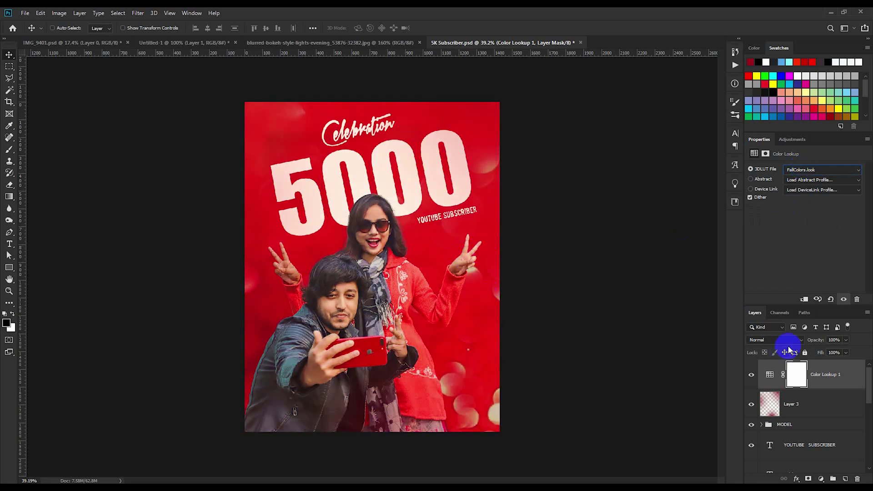
key(Down)
key(Down)
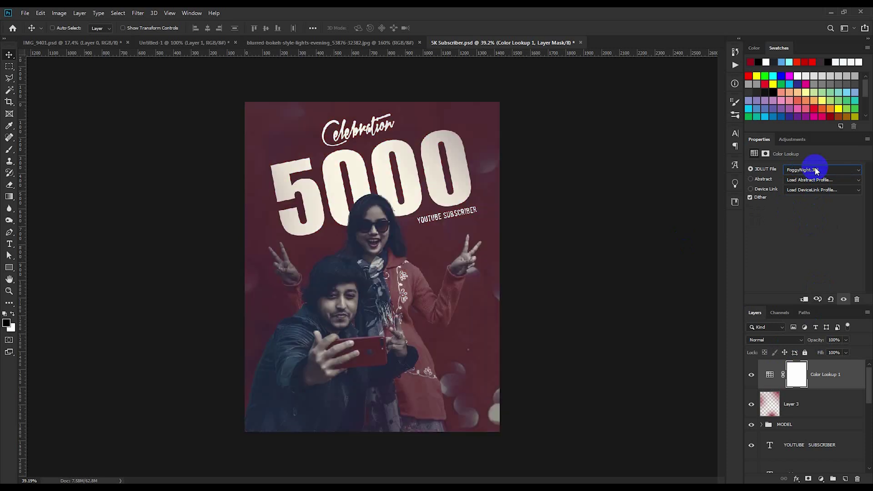
key(Down)
key(Up)
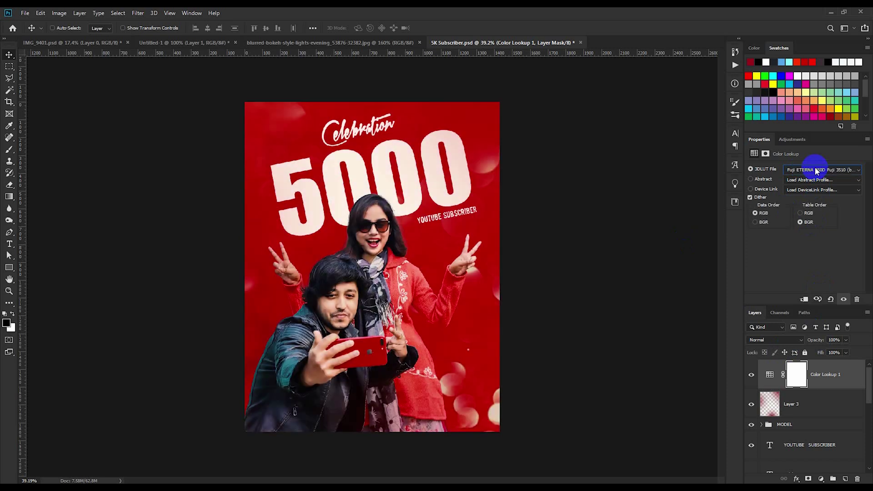
Step: Set the Color Lookup layer's opacity to 30%
click(841, 341)
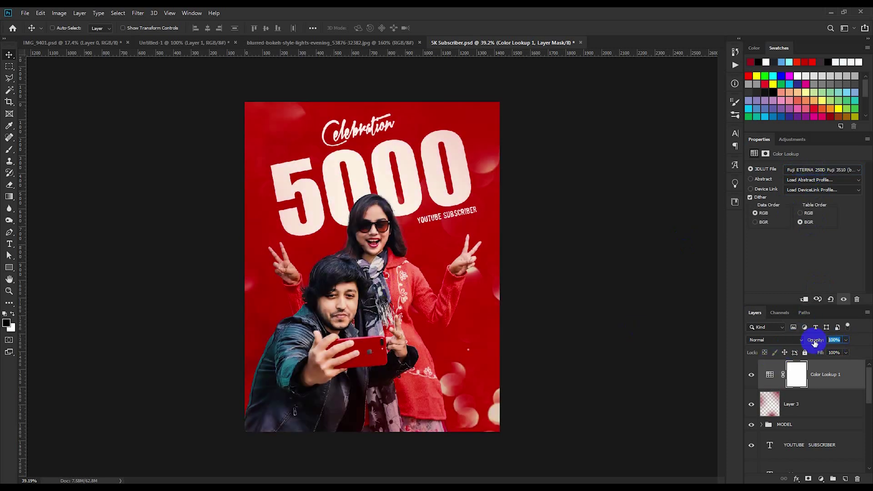
text(50)
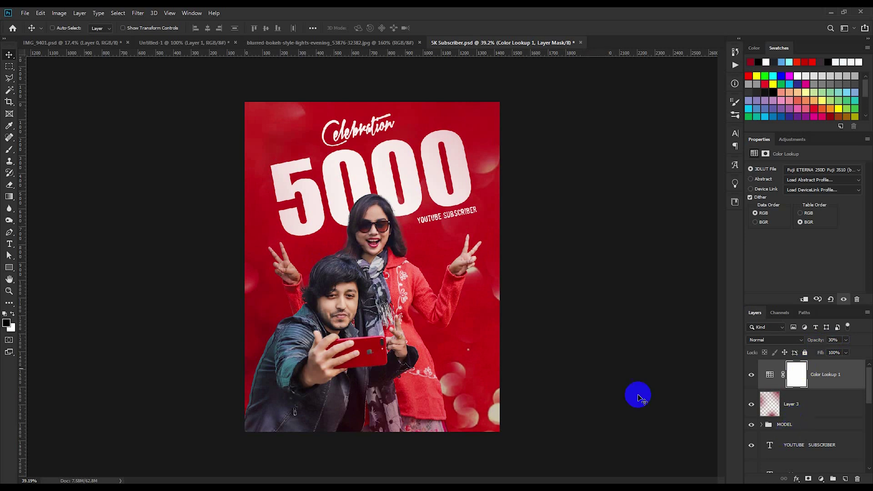
scroll(439, 250, up, 3)
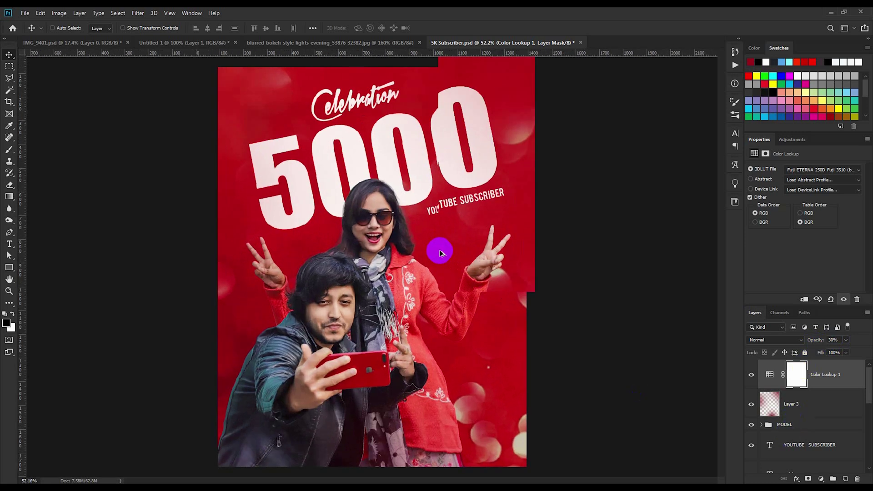
scroll(797, 445, down, 2)
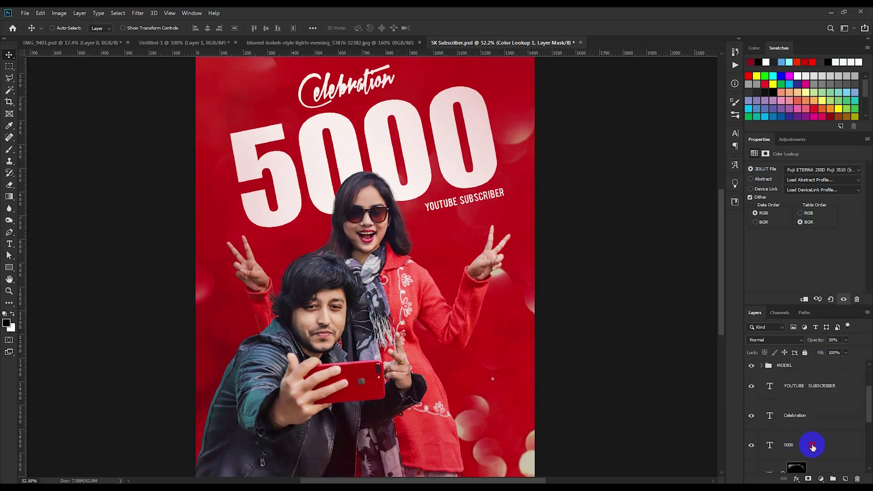
Step: Give the 5000 text layer a Multiply drop shadow at 20% opacity and 0 size
double_click(813, 447)
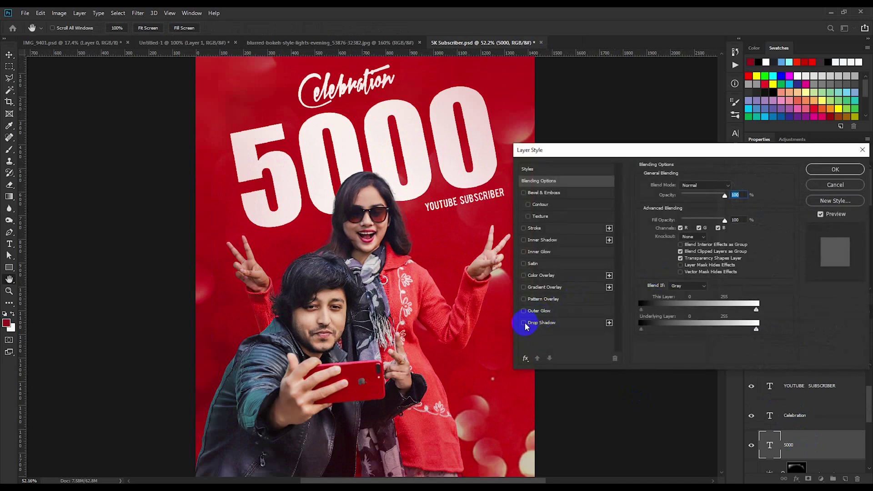
click(546, 323)
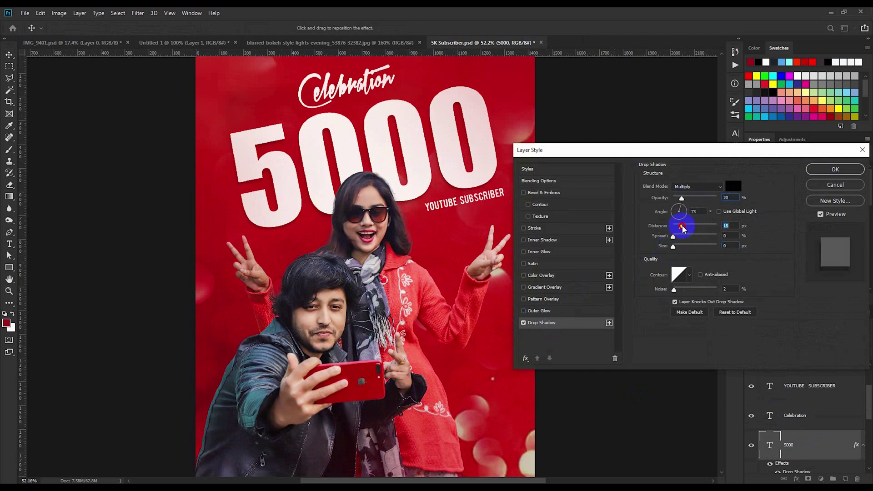
click(836, 170)
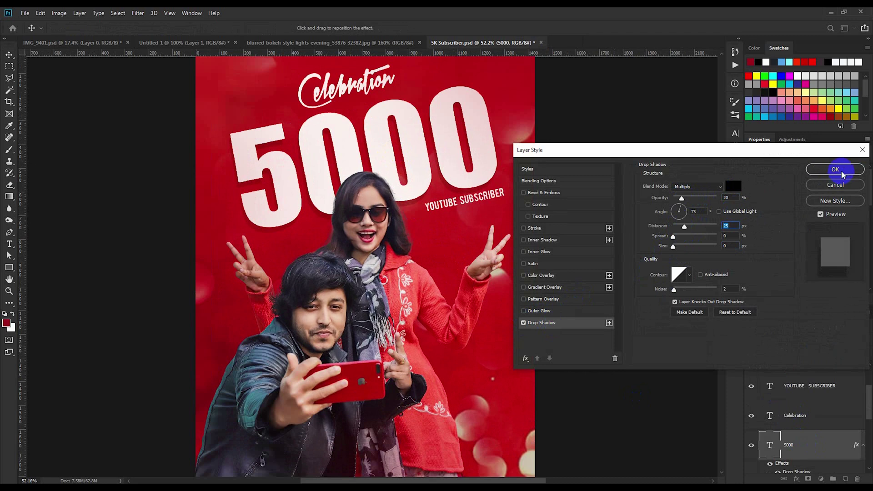
scroll(496, 236, down, 2)
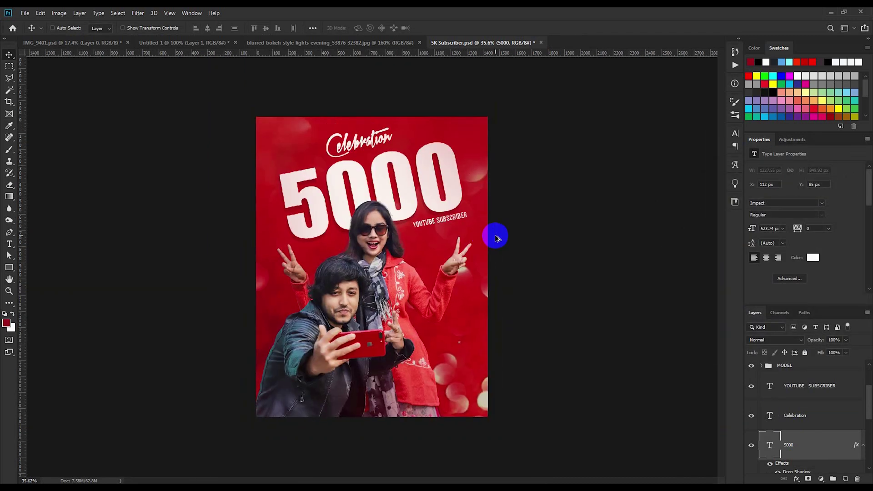
Step: Merge the visible poster into a new top Layer 4 via Apply Image and open it in Camera Raw
click(825, 383)
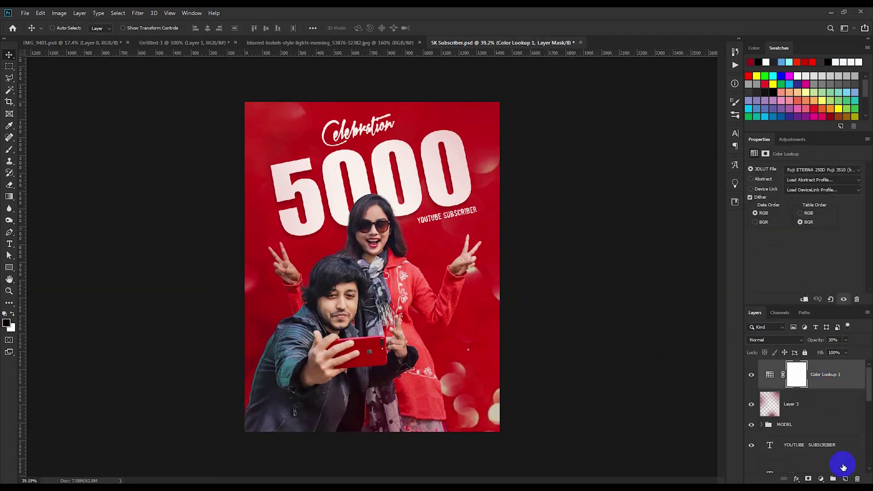
click(845, 479)
click(59, 13)
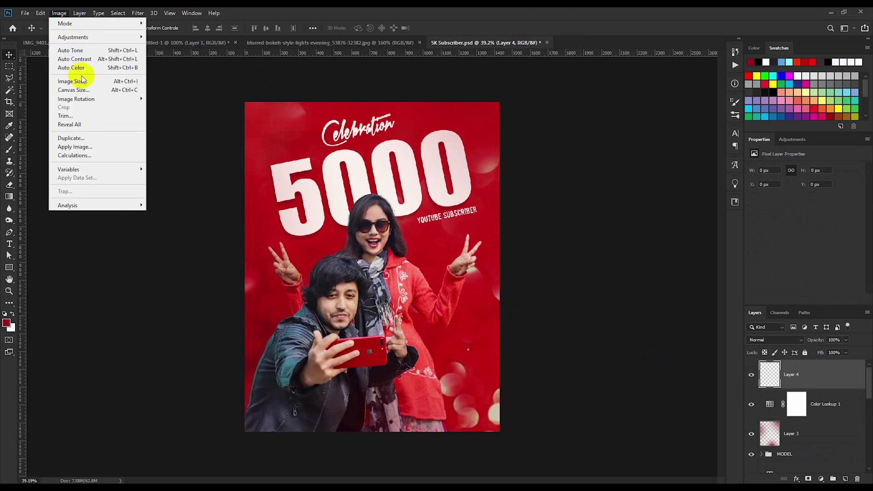
click(91, 147)
click(513, 137)
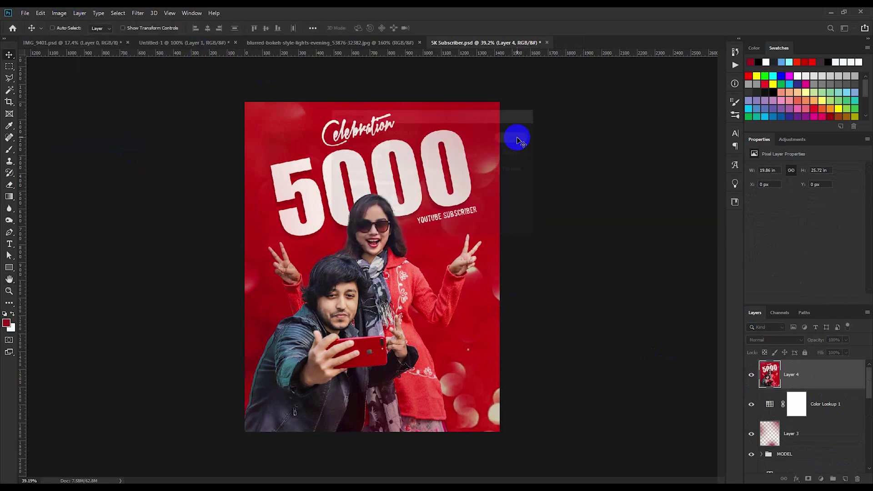
click(138, 12)
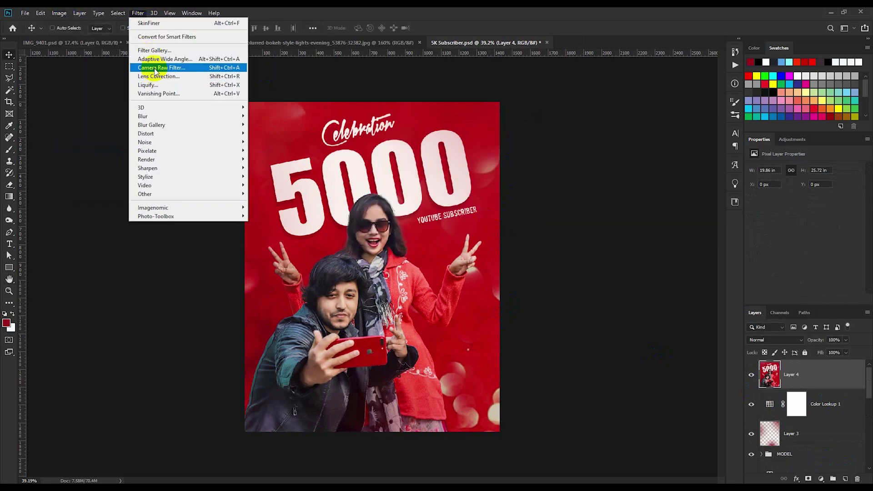
click(159, 67)
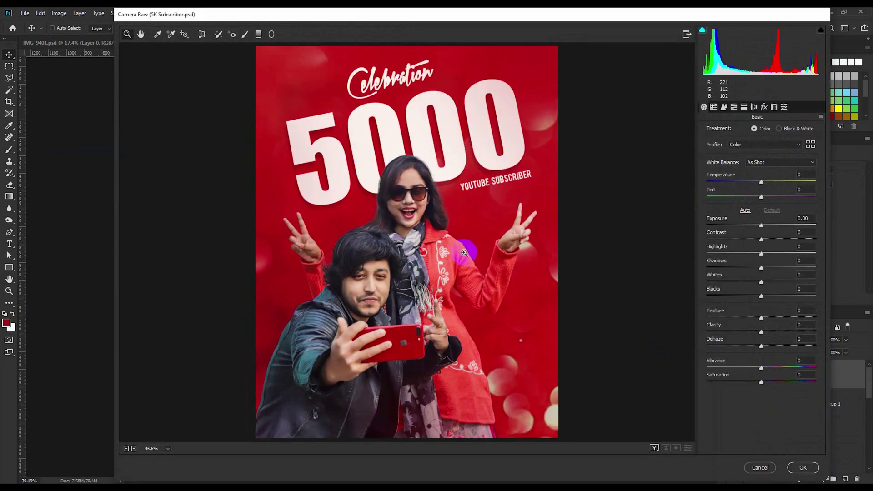
Step: Draw a large tilted radial filter around the couple, darkening the outside to -0.95 exposure
click(271, 34)
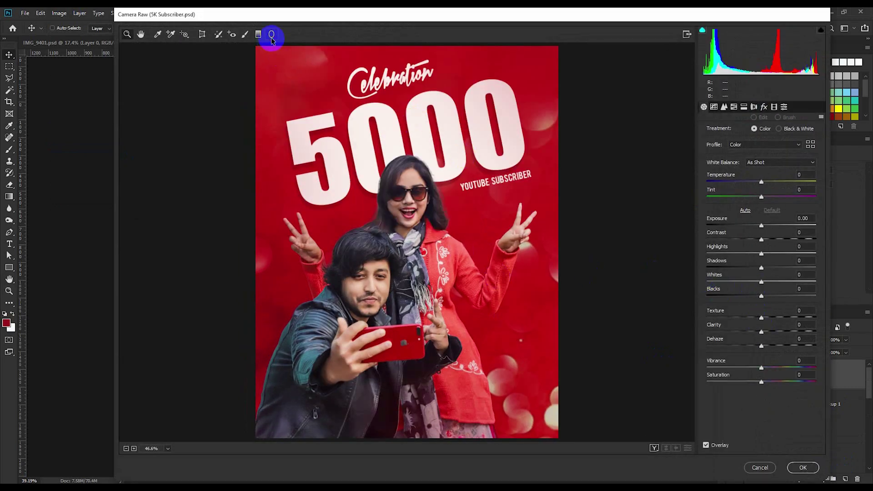
drag(406, 209, 511, 340)
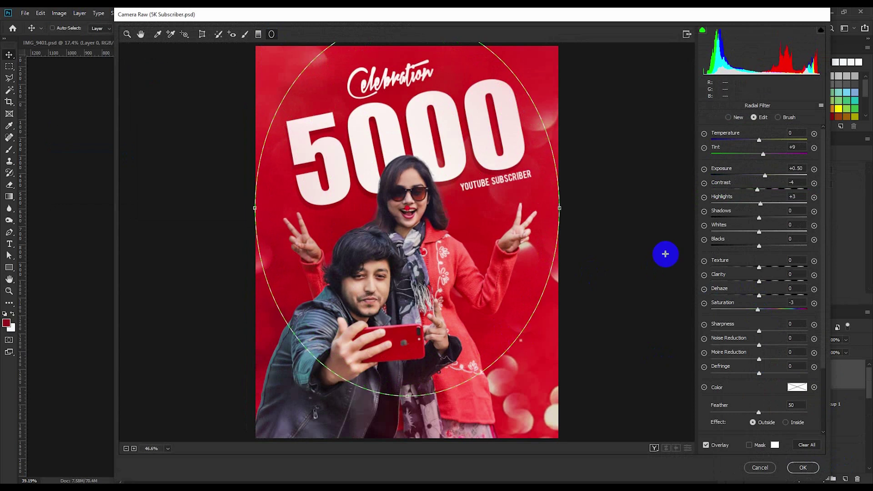
drag(766, 177, 748, 176)
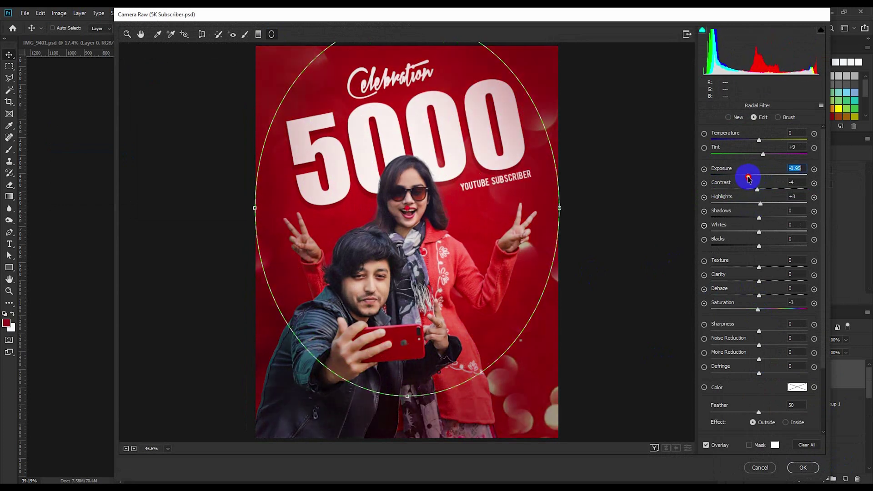
drag(407, 394, 408, 433)
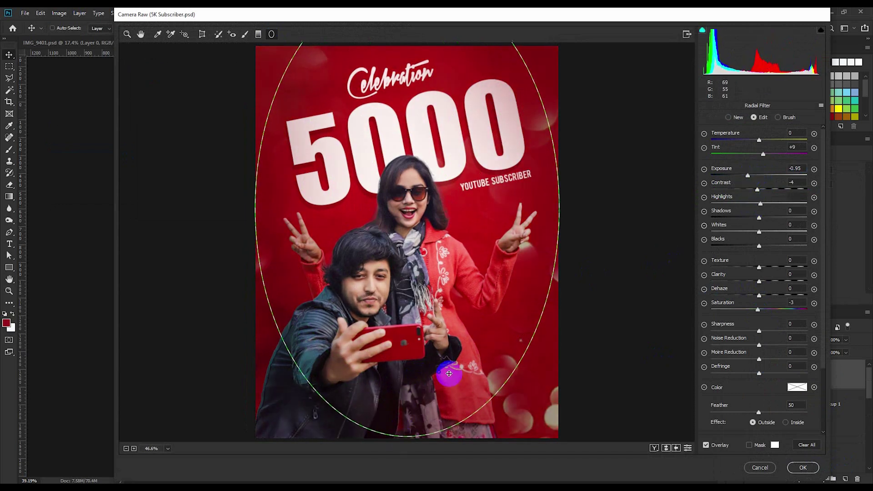
mouse_move(577, 211)
mouse_down()
mouse_move(581, 271)
mouse_move(569, 278)
mouse_up()
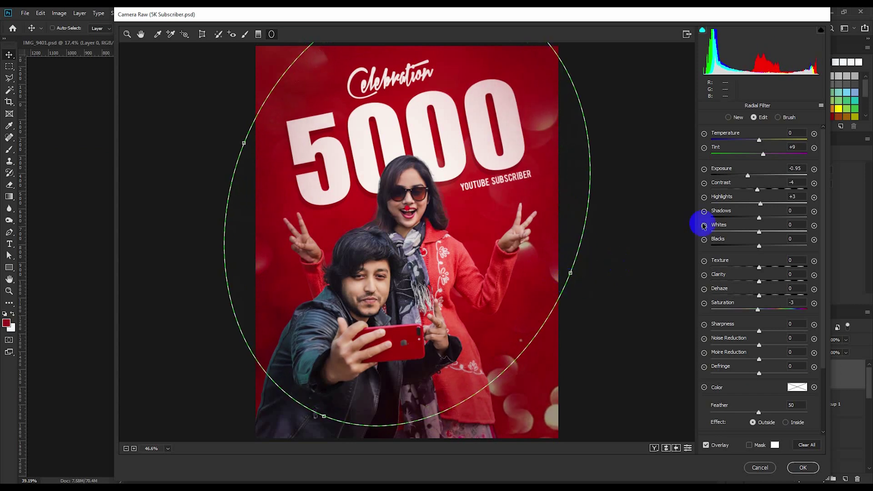
Step: Back in Camera Raw's Basic panel, lift highlights and whites, deepen blacks and add clarity
click(141, 34)
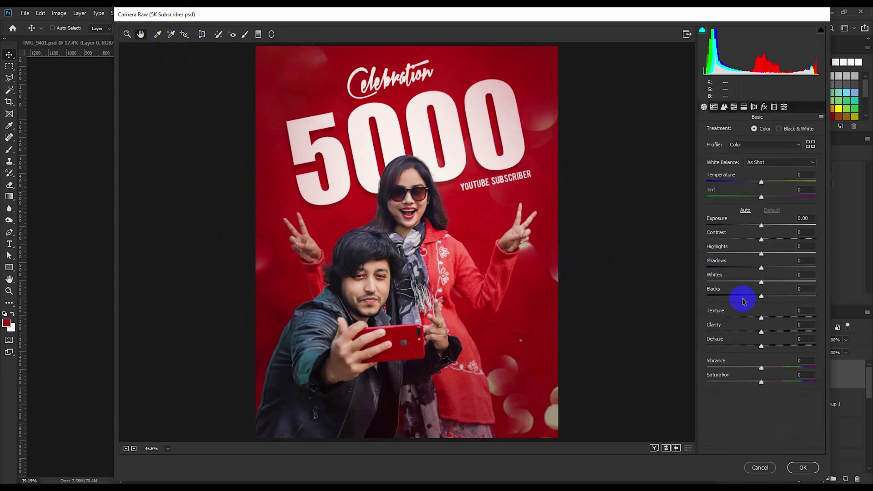
mouse_move(762, 226)
mouse_down()
mouse_move(773, 268)
mouse_move(741, 268)
mouse_move(774, 268)
mouse_move(774, 282)
mouse_move(746, 296)
mouse_up()
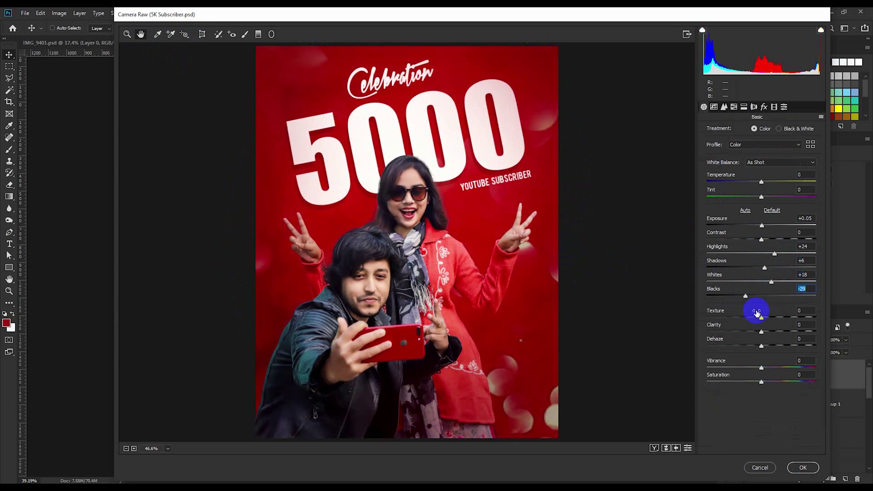
mouse_move(761, 331)
mouse_down()
mouse_move(770, 332)
mouse_move(764, 319)
mouse_up()
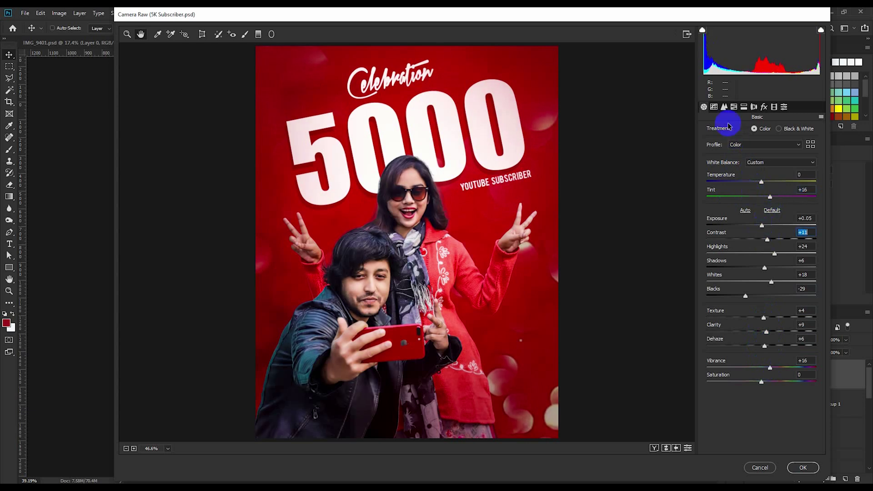
Step: Apply the Vivid Camera Raw preset and commit the grade to Layer 4
click(724, 106)
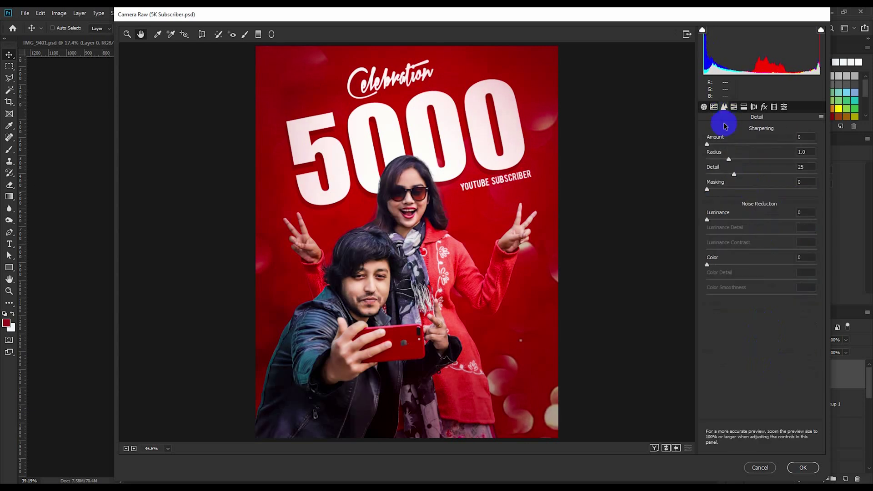
click(764, 107)
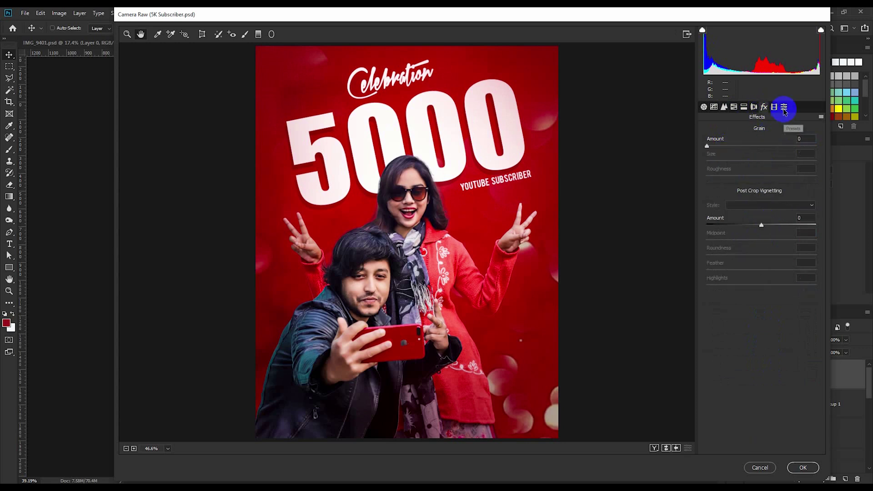
click(785, 108)
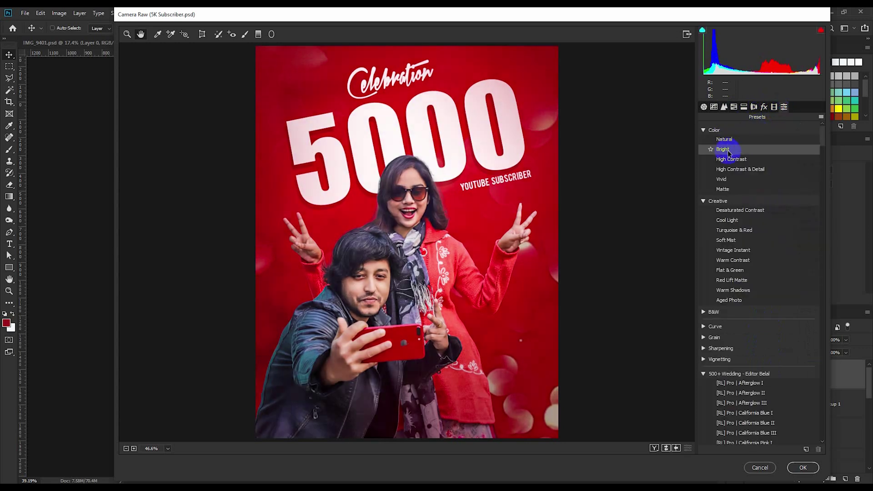
click(730, 160)
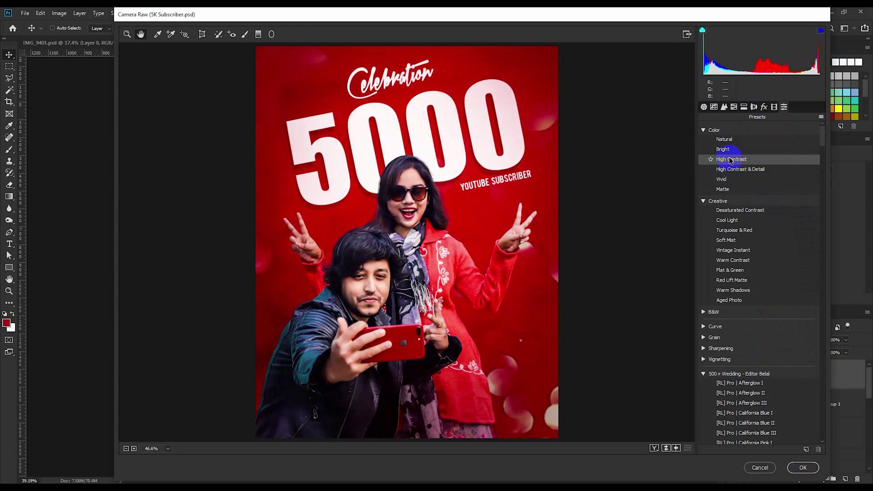
click(730, 169)
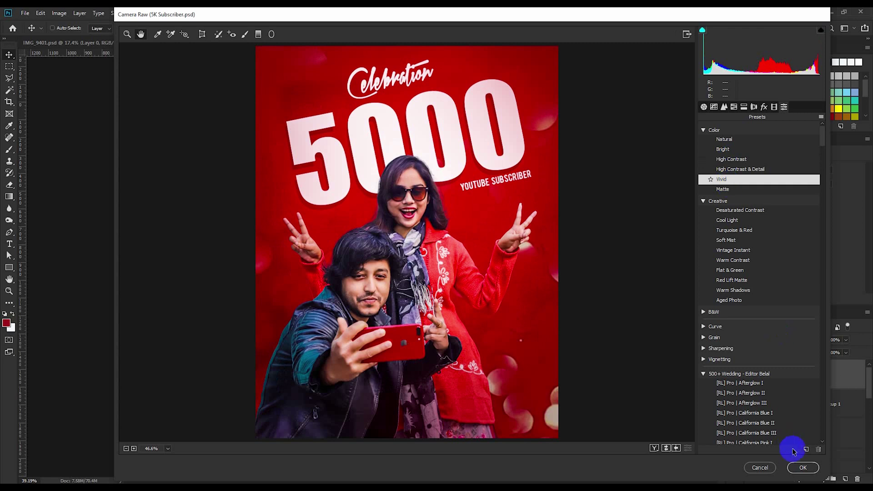
click(803, 467)
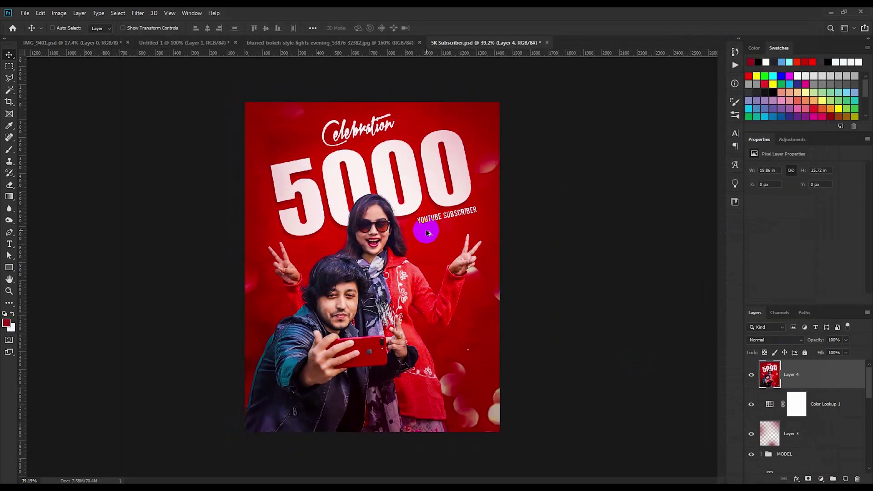
Step: Bring the blurred bokeh photo into the poster as a new Screen-blended layer over the woman
scroll(427, 233, up, 1)
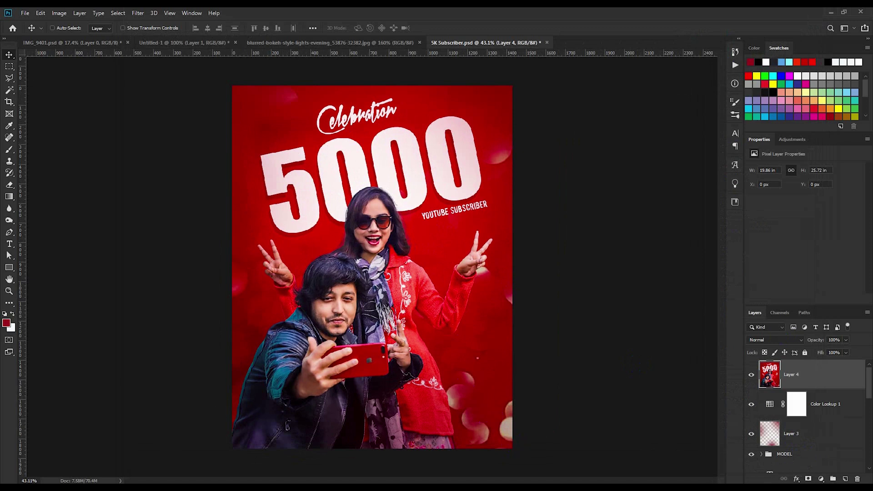
click(277, 43)
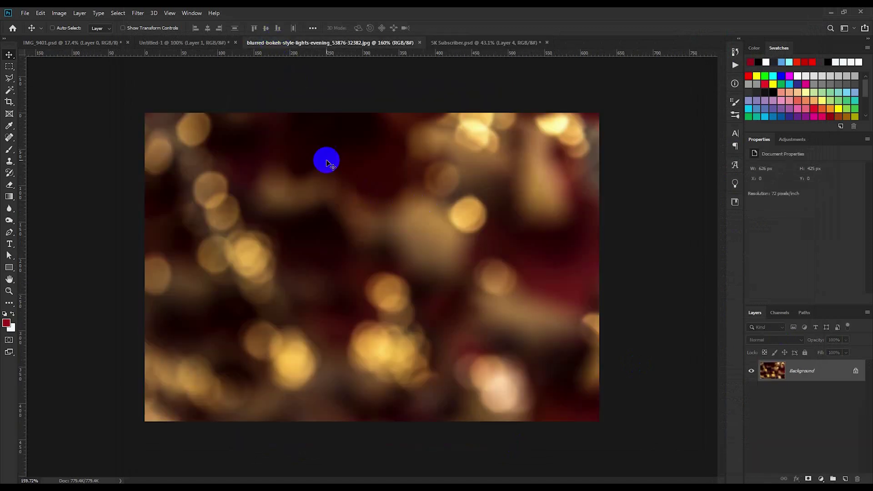
click(61, 43)
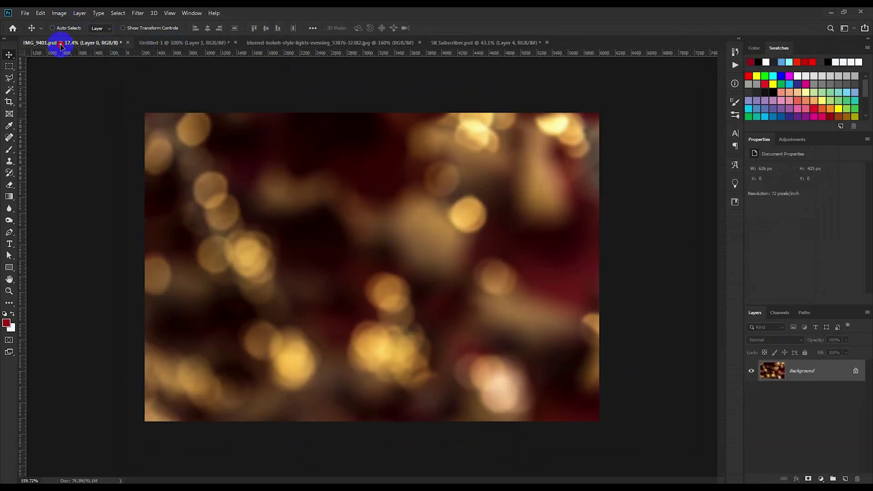
mouse_move(61, 44)
mouse_down()
mouse_move(336, 201)
mouse_move(451, 42)
mouse_move(429, 191)
mouse_up()
click(782, 340)
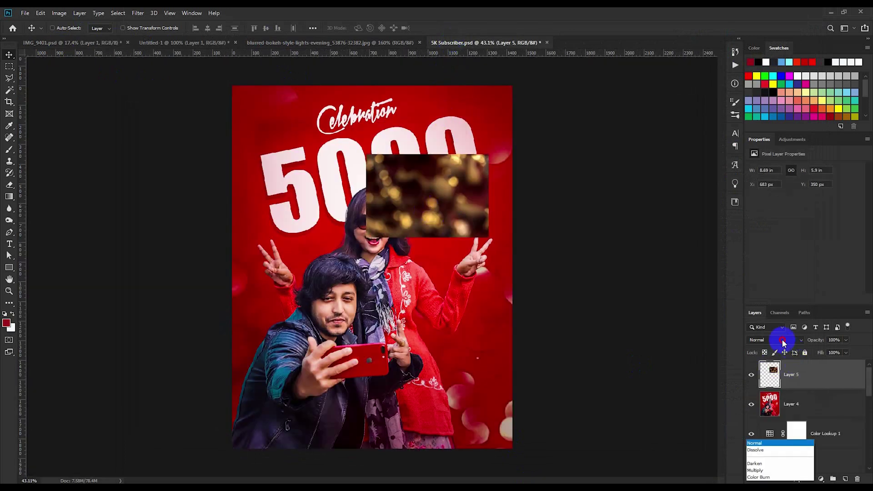
click(761, 324)
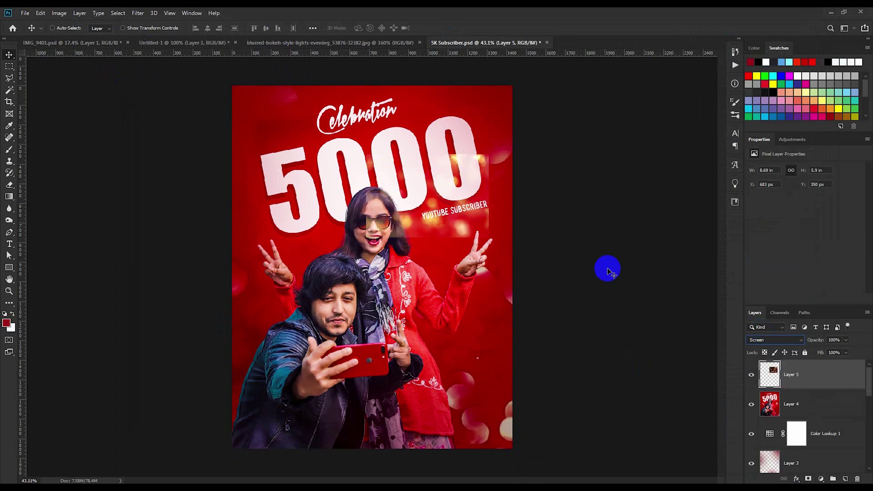
drag(513, 217, 484, 283)
Step: Scale the bokeh layer to about 530%, rotate it about -16°, and shift it up-left
key(ctrl+t)
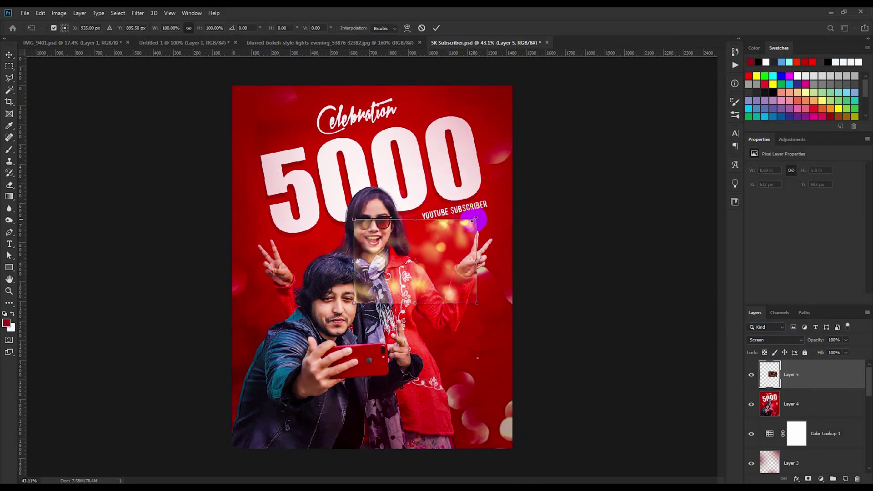
drag(475, 219, 706, 33)
mouse_move(513, 247)
mouse_down()
mouse_move(520, 322)
mouse_move(511, 262)
mouse_up()
drag(73, 97, 166, 230)
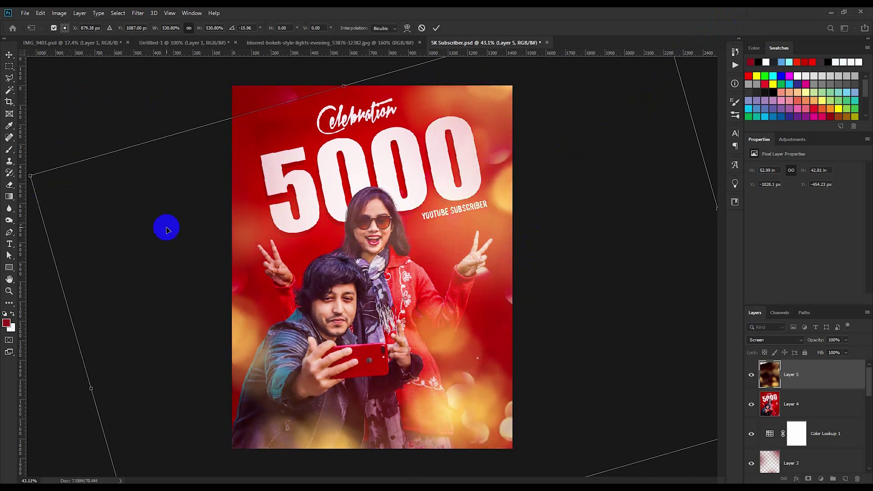
mouse_move(280, 230)
mouse_down()
mouse_move(268, 210)
mouse_move(348, 203)
mouse_up()
key(Return)
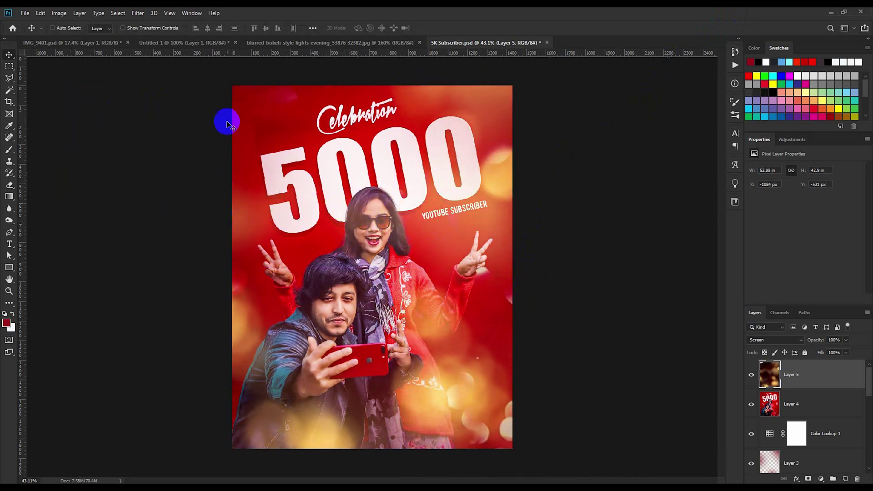
Step: Darken the bokeh layer's shadows with a Levels black input of 37
click(59, 13)
click(164, 45)
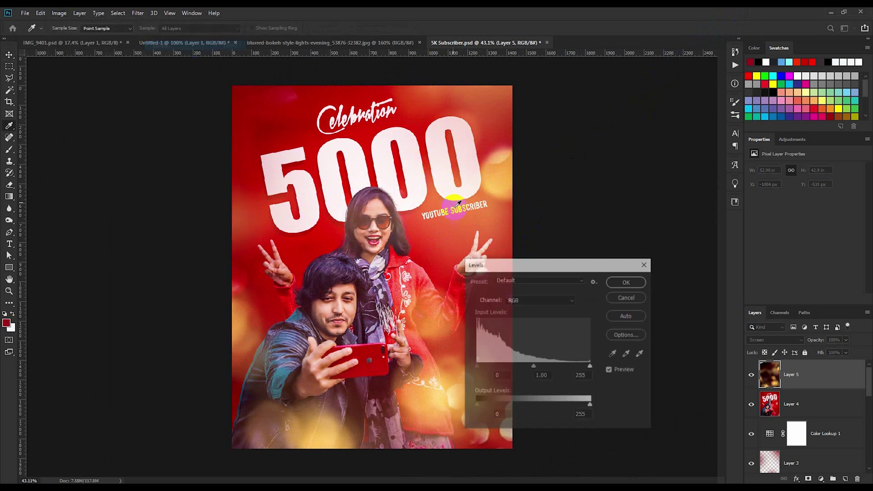
drag(482, 369, 492, 367)
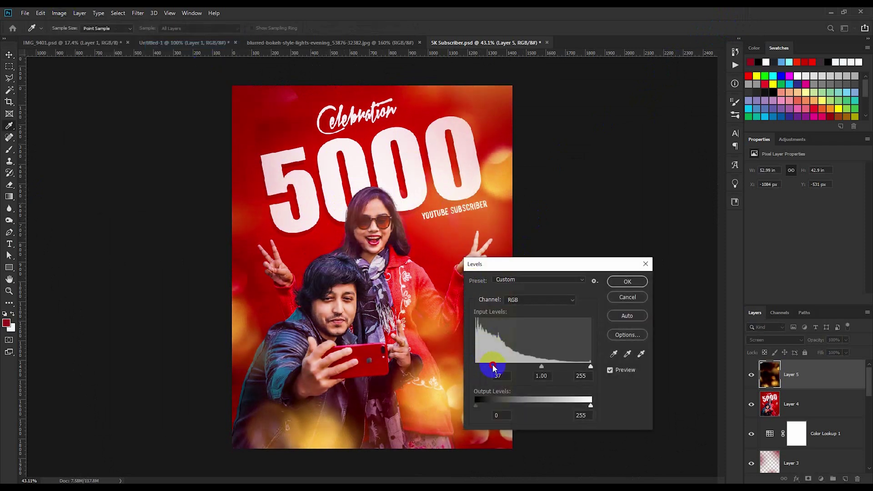
Step: Shift the bokeh hue to -42 for pink-red lights, then nudge the overlay right
click(59, 13)
click(174, 85)
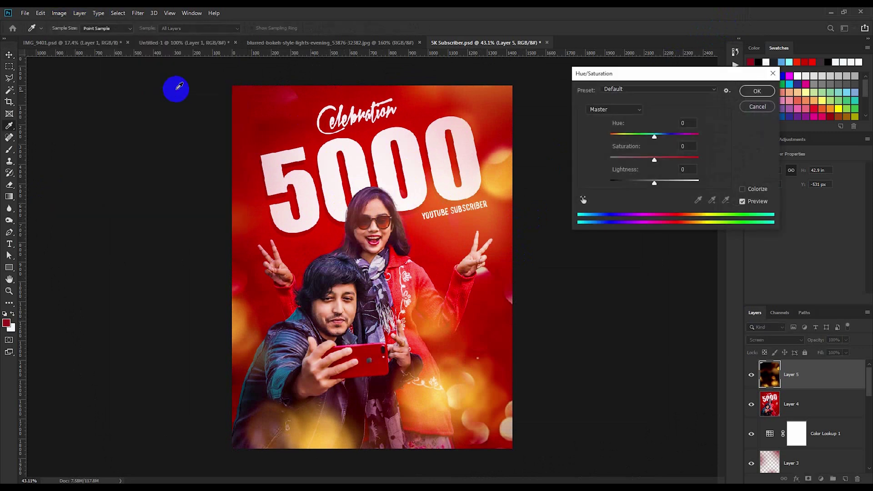
drag(654, 138, 639, 146)
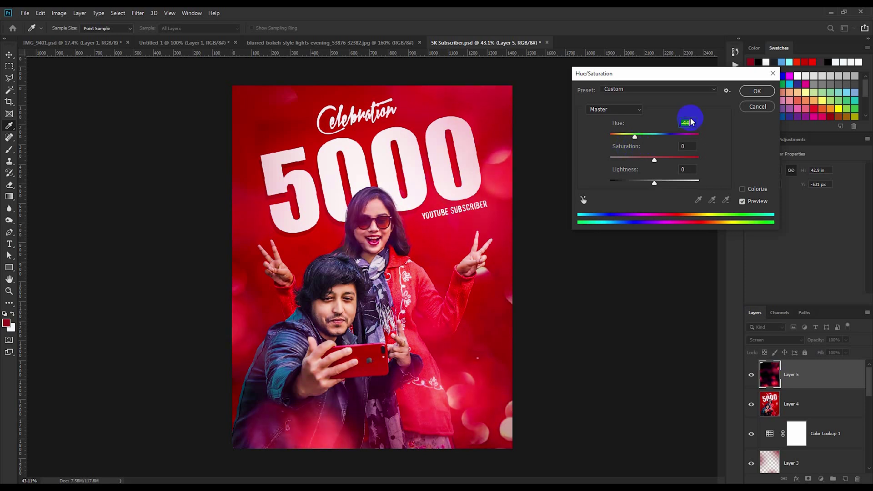
click(758, 91)
key(v)
mouse_move(474, 154)
mouse_down()
mouse_move(503, 154)
mouse_move(498, 124)
mouse_up()
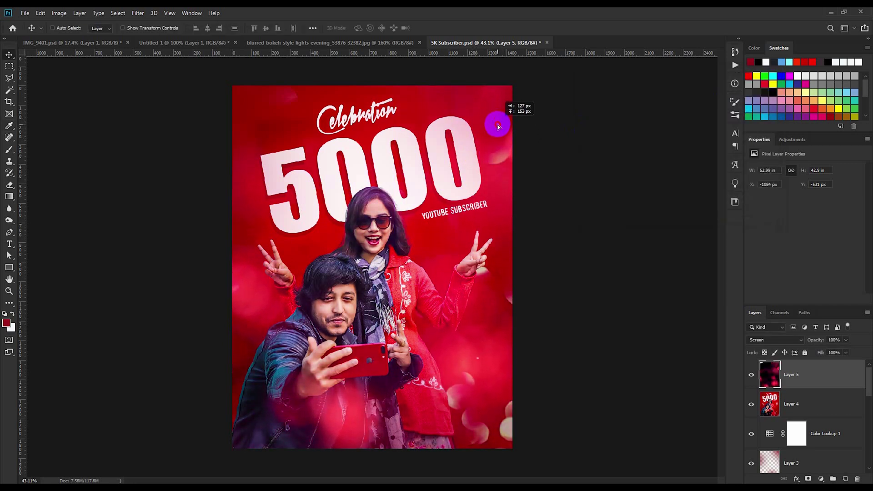
Step: Reposition the pink bokeh overlay (Layer 5) up and to the left across the poster
mouse_move(498, 124)
mouse_down()
mouse_move(482, 140)
mouse_move(464, 131)
mouse_up()
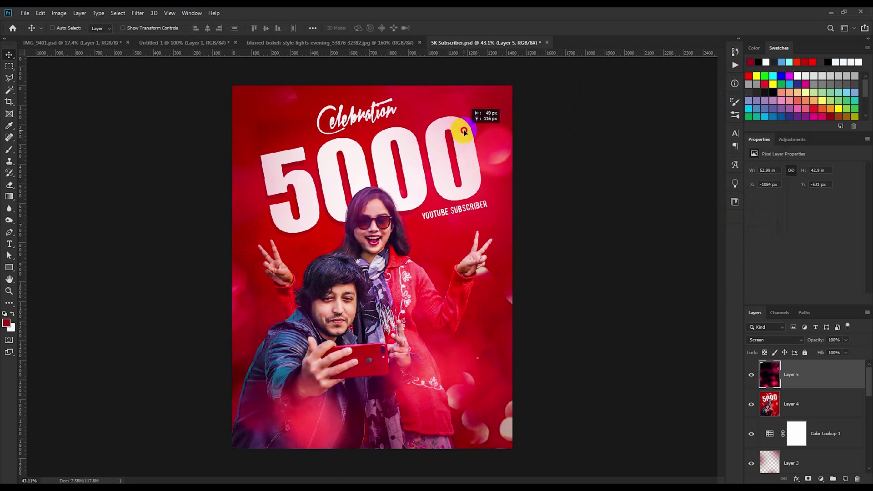
drag(464, 132, 456, 115)
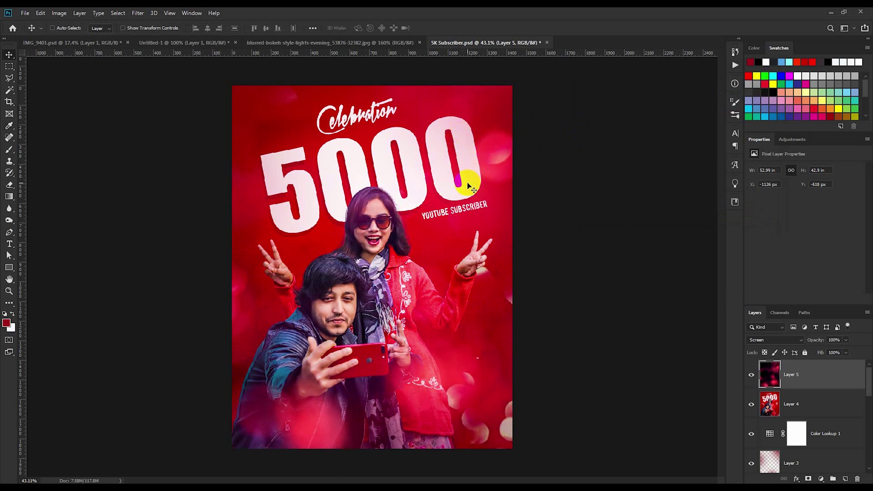
scroll(469, 186, down, 3)
scroll(434, 247, up, 2)
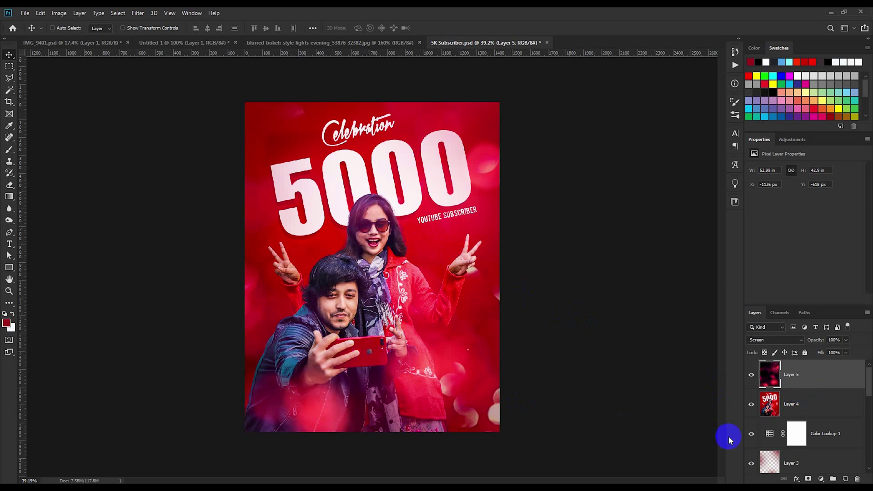
scroll(856, 455, down, 2)
scroll(802, 431, down, 2)
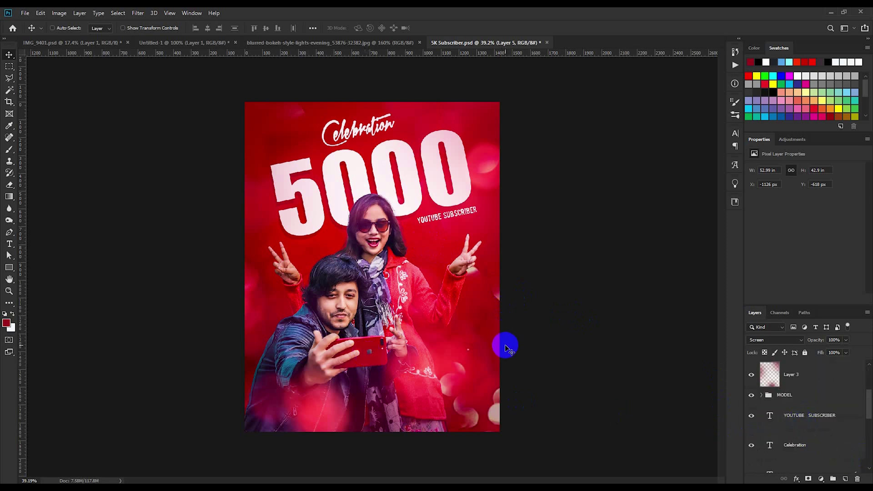